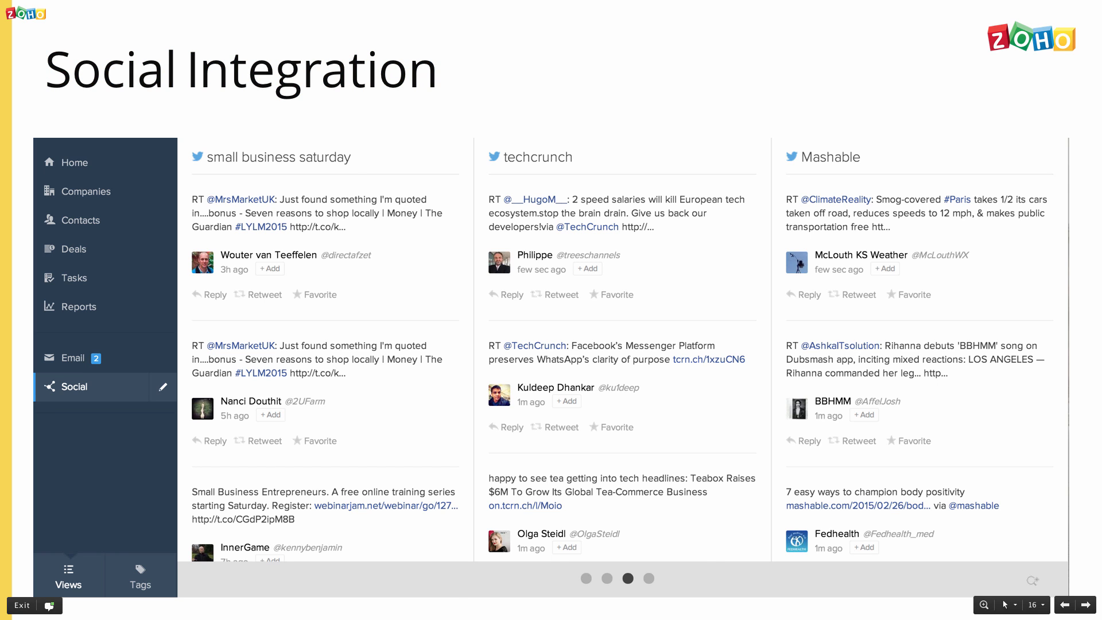
Advance past the final slide to the live Home feed showing Expected revenue $20000.
{"action": "key", "text": "Right"}
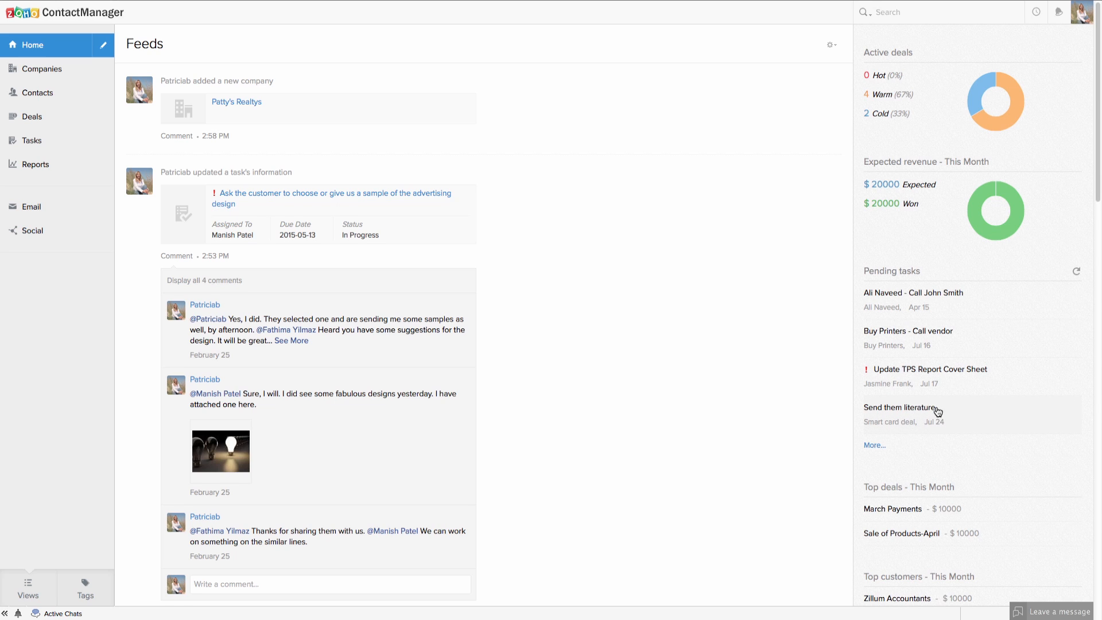
{"action": "scroll", "coordinate": [938, 411], "scroll_direction": "down", "scroll_amount": 1}
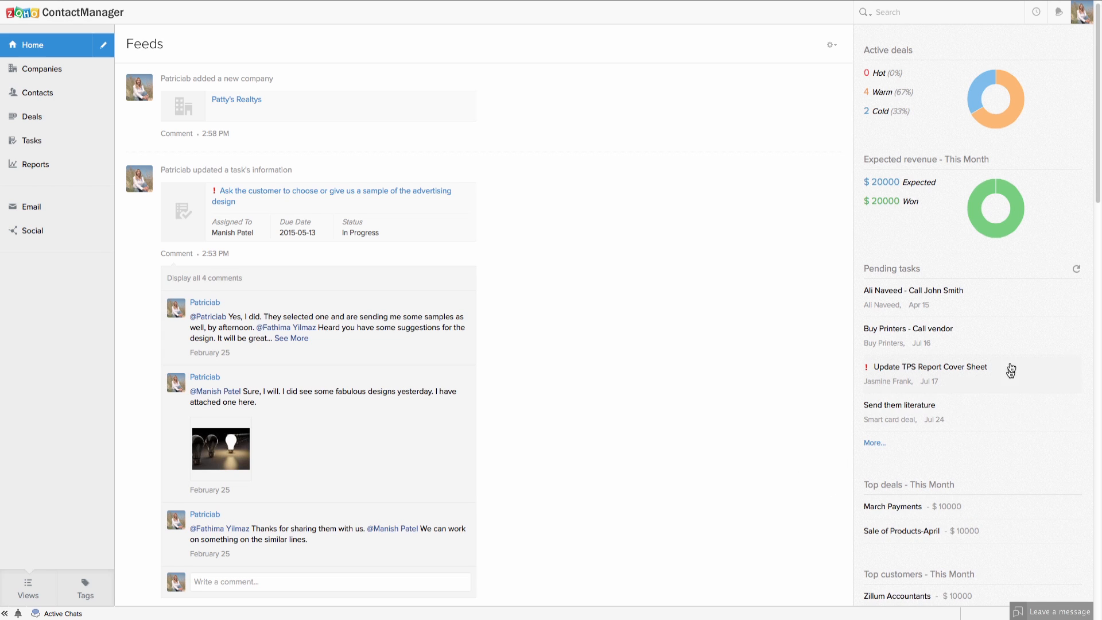
{"action": "scroll", "coordinate": [962, 351], "scroll_direction": "up", "scroll_amount": 1}
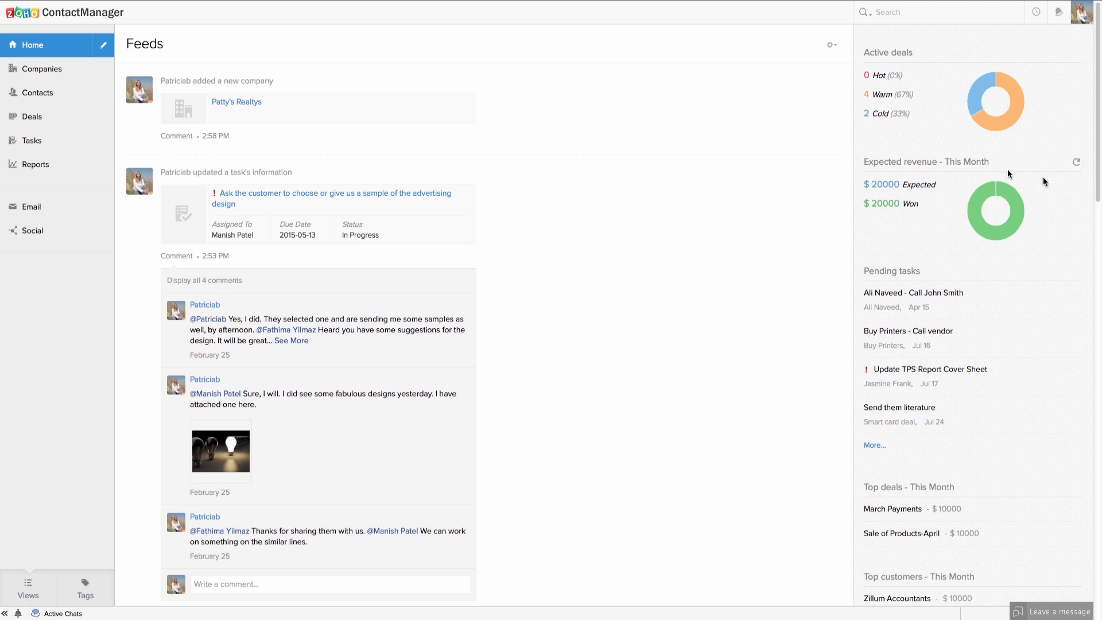
Open Settings from the profile avatar menu to view the five-user Users page.
{"action": "left_click", "coordinate": [1079, 17]}
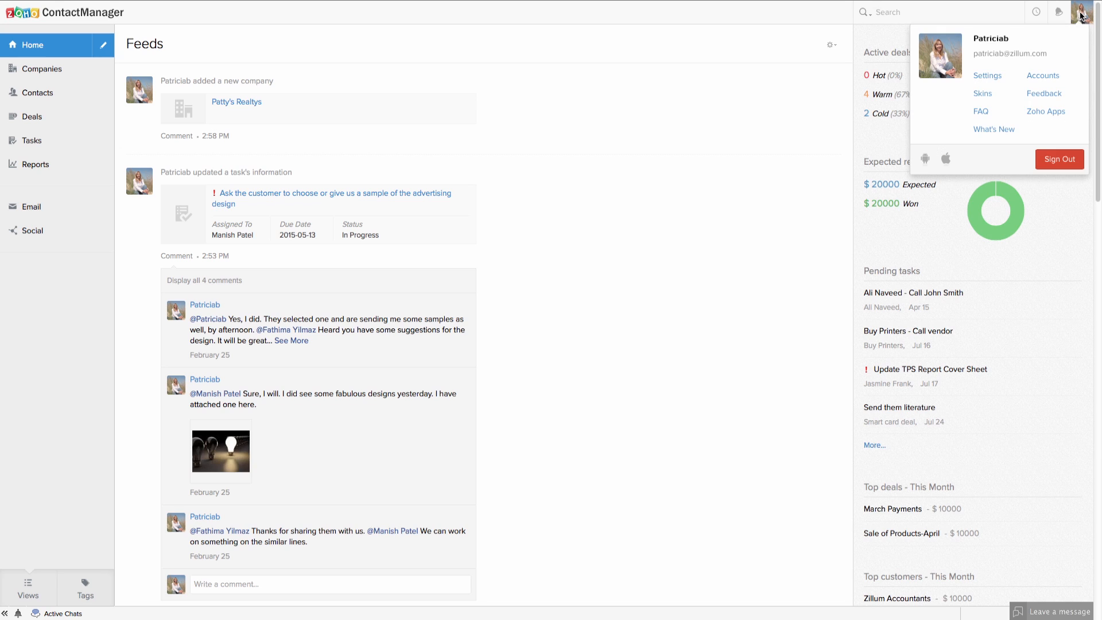
{"action": "left_click", "coordinate": [988, 75]}
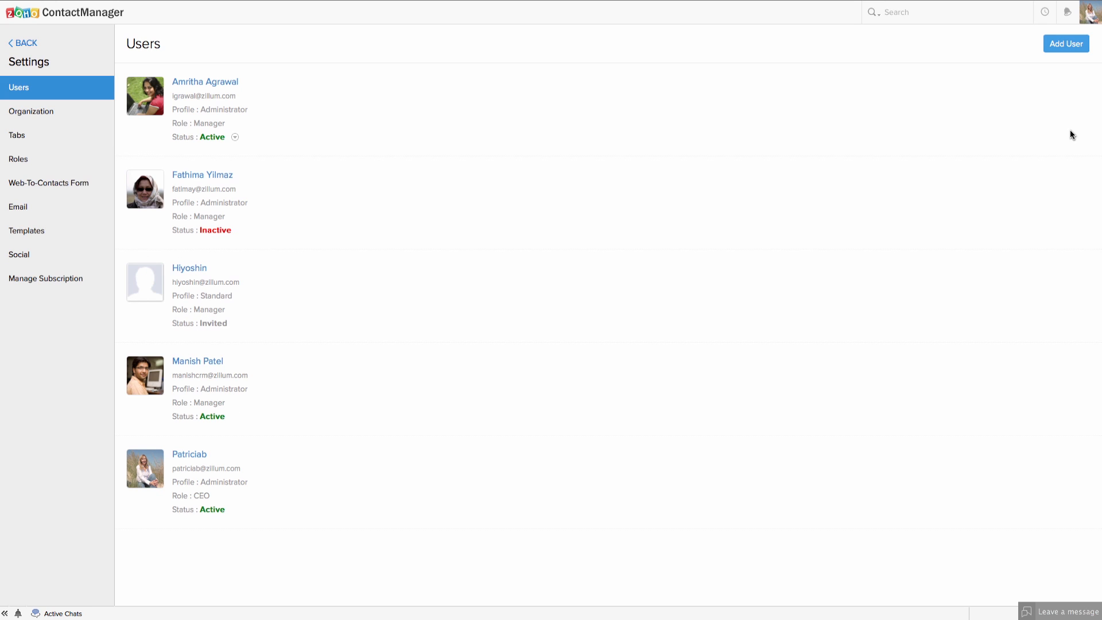
Start a new user invitation and preview the Roles List without choosing a role.
{"action": "left_click", "coordinate": [1057, 50]}
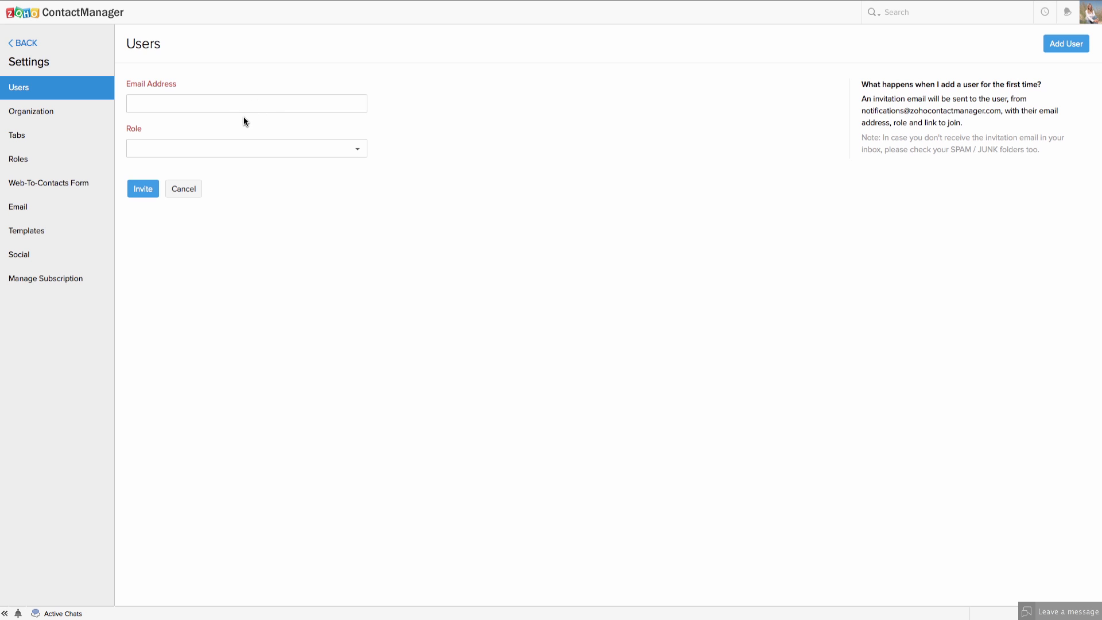
{"action": "left_click", "coordinate": [221, 150]}
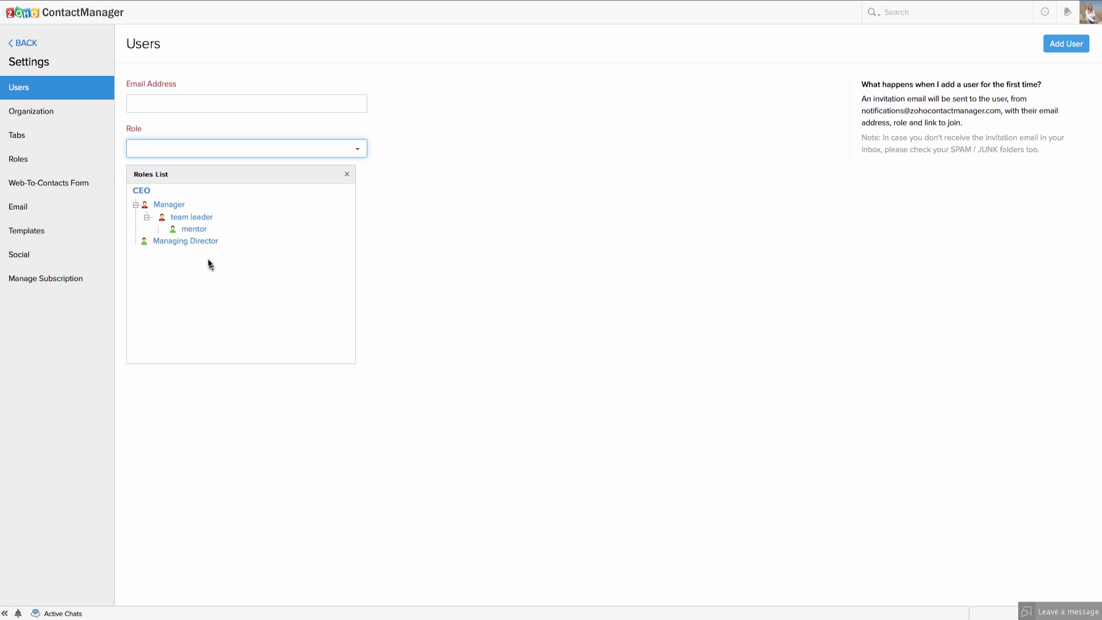
{"action": "left_click", "coordinate": [379, 178]}
{"action": "left_click", "coordinate": [347, 173]}
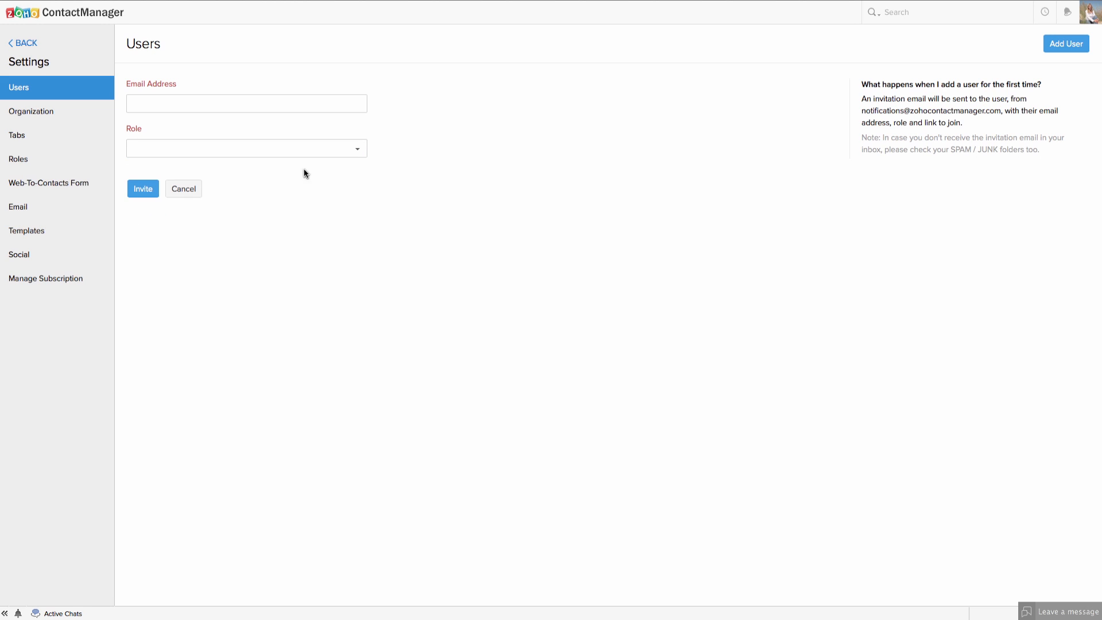
Switch to the Roles page showing Manager and Managing Director under CEO.
{"action": "left_click", "coordinate": [23, 162]}
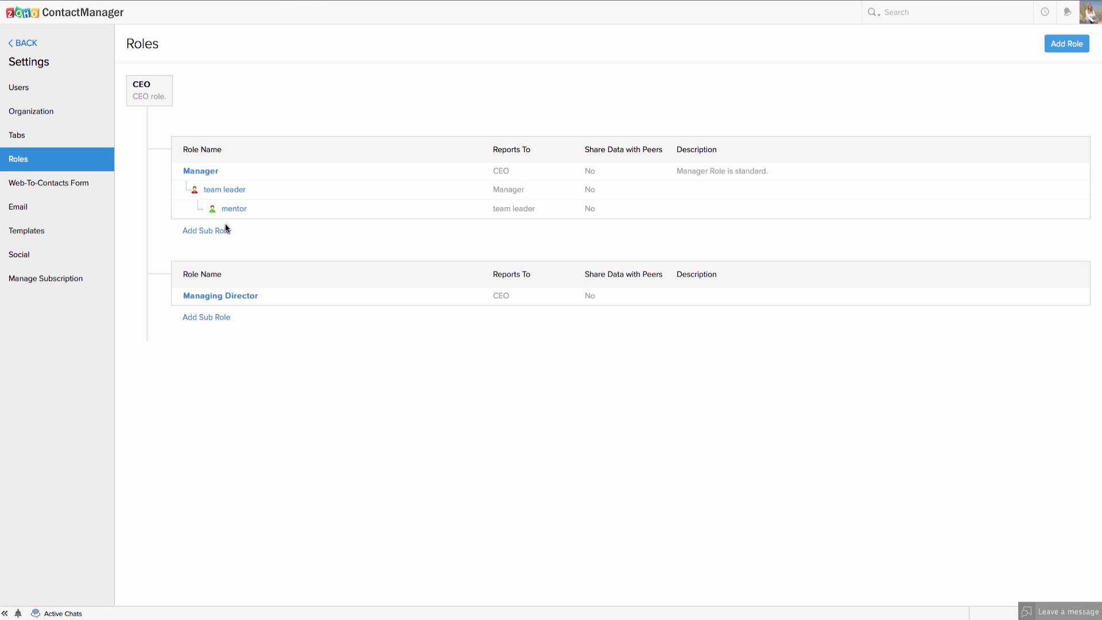
Add sub-role Assistant Director under Managing Director, sharing data with peers, and save.
{"action": "left_click", "coordinate": [199, 318]}
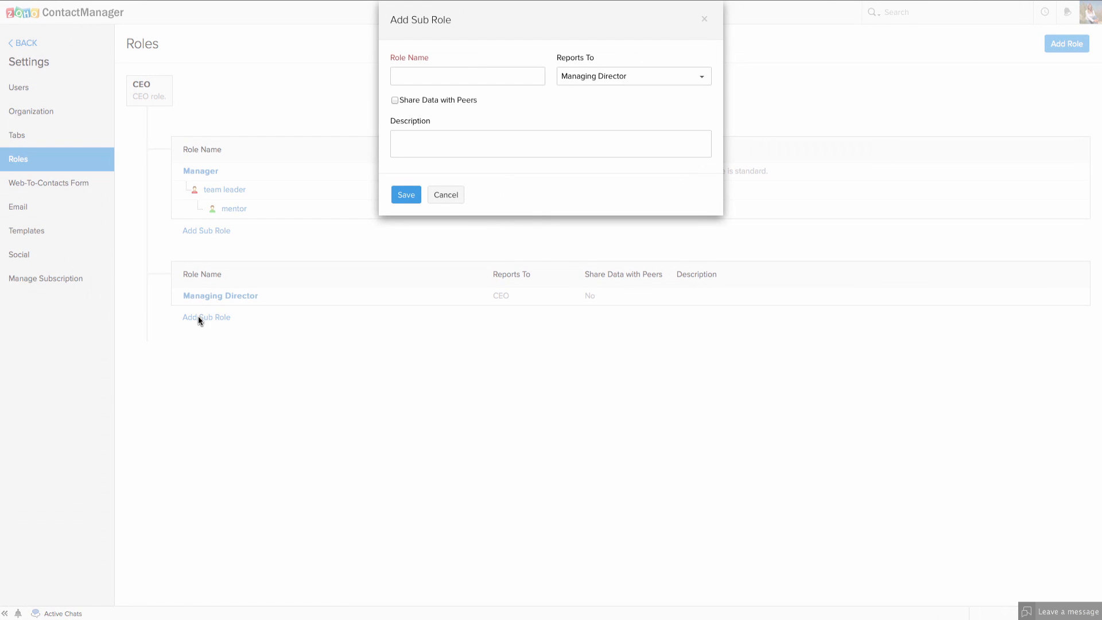
{"action": "left_click", "coordinate": [411, 75]}
{"action": "type", "text": "Assistant Director"}
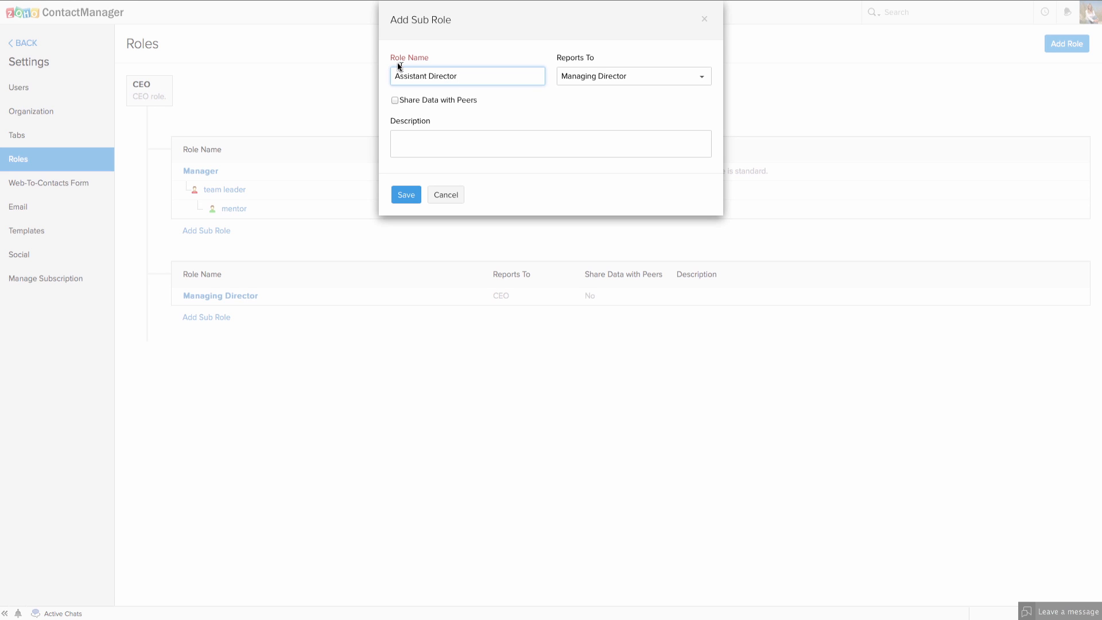
{"action": "left_click", "coordinate": [579, 76]}
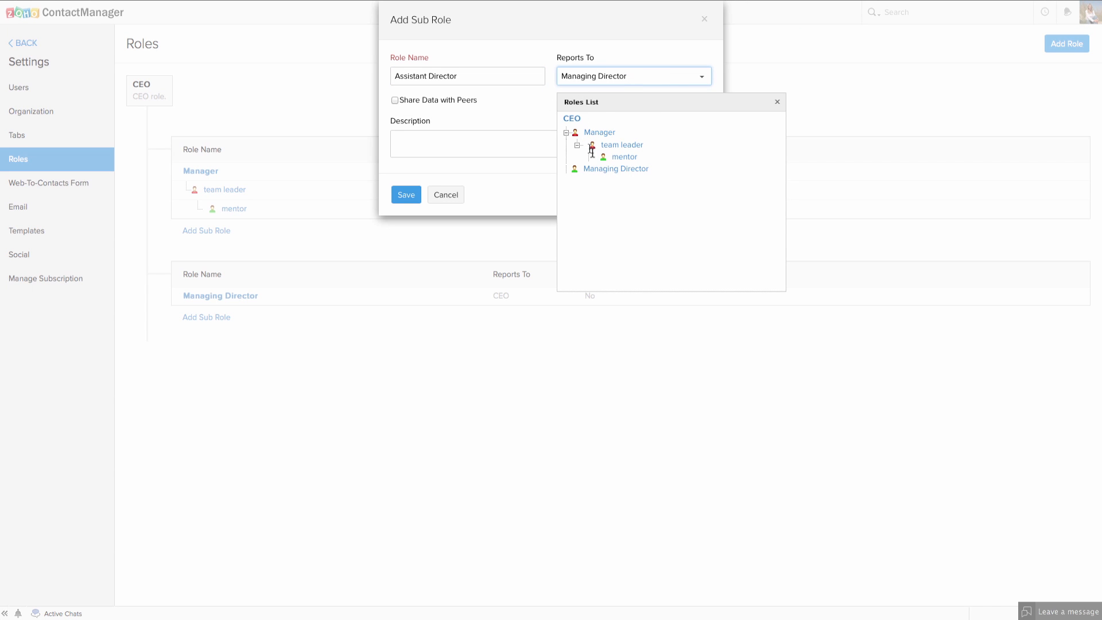
{"action": "left_click", "coordinate": [610, 170]}
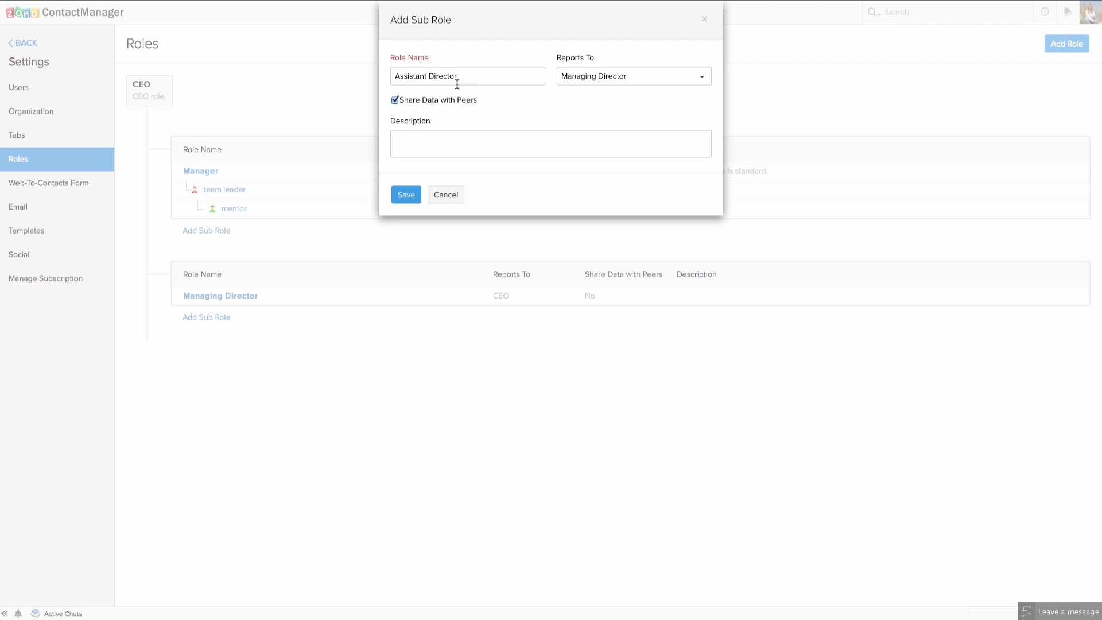
{"action": "left_click", "coordinate": [395, 100]}
{"action": "left_click", "coordinate": [408, 197]}
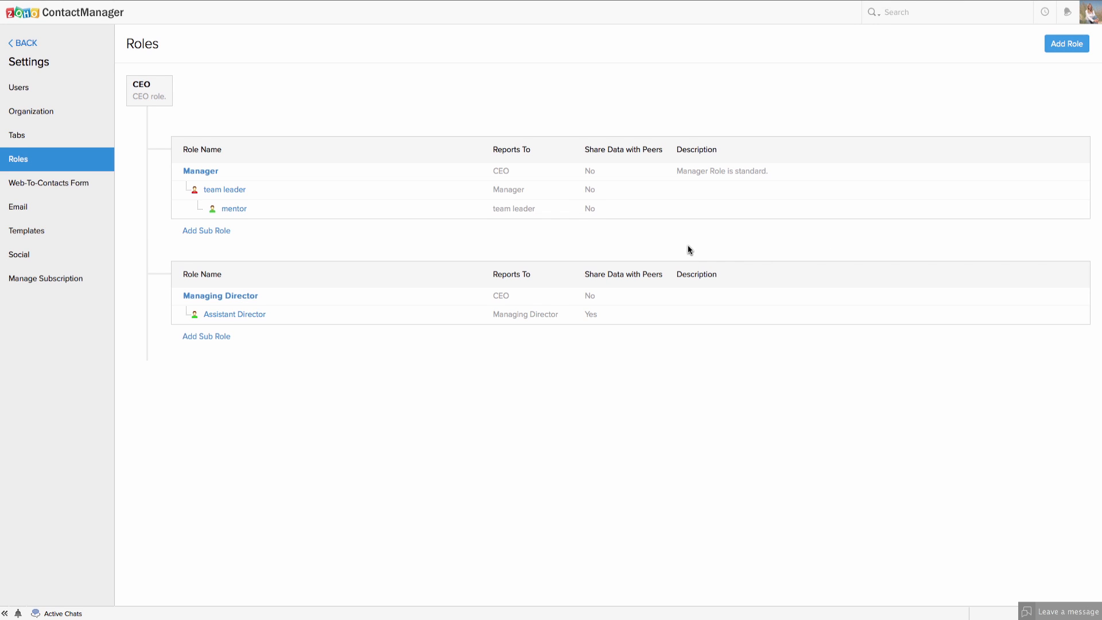
Leave Settings, go to Contacts and open a blank Add Contact form.
{"action": "mouse_move", "coordinate": [239, 316]}
{"action": "left_click", "coordinate": [23, 44]}
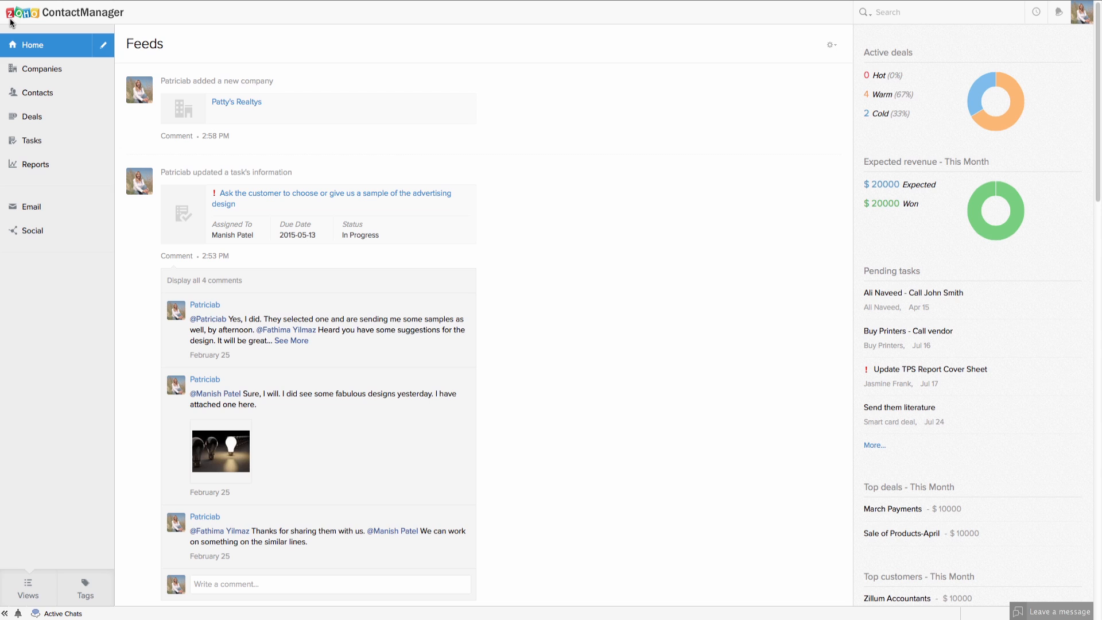
{"action": "left_click", "coordinate": [26, 96]}
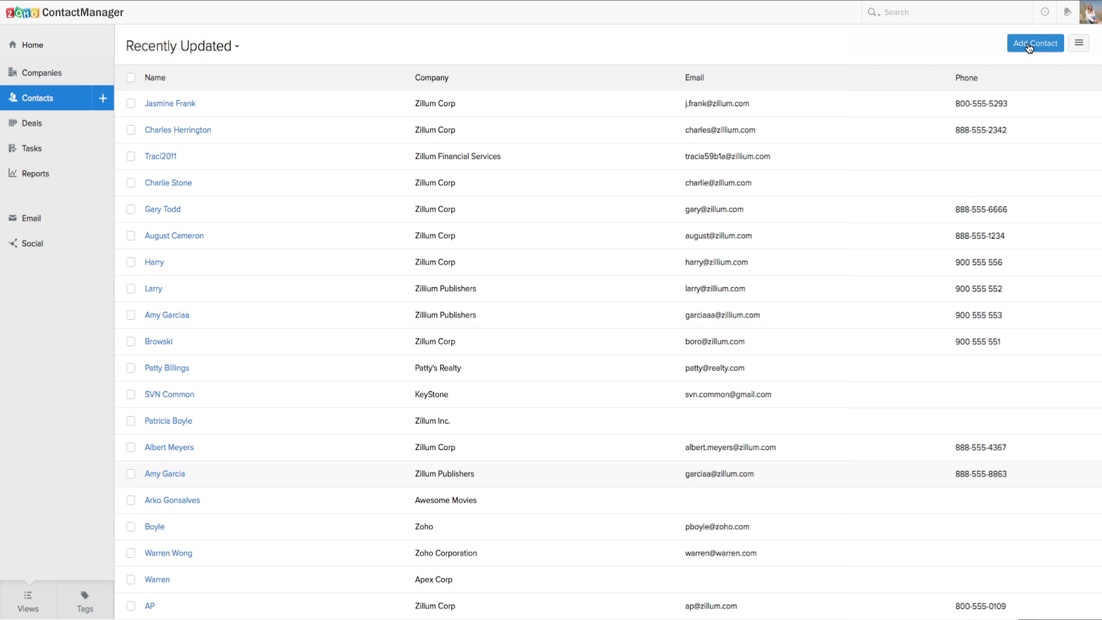
{"action": "left_click", "coordinate": [1029, 47]}
Enter the contact's full name, company Patty's Realty and e-mail address.
{"action": "left_click", "coordinate": [208, 99]}
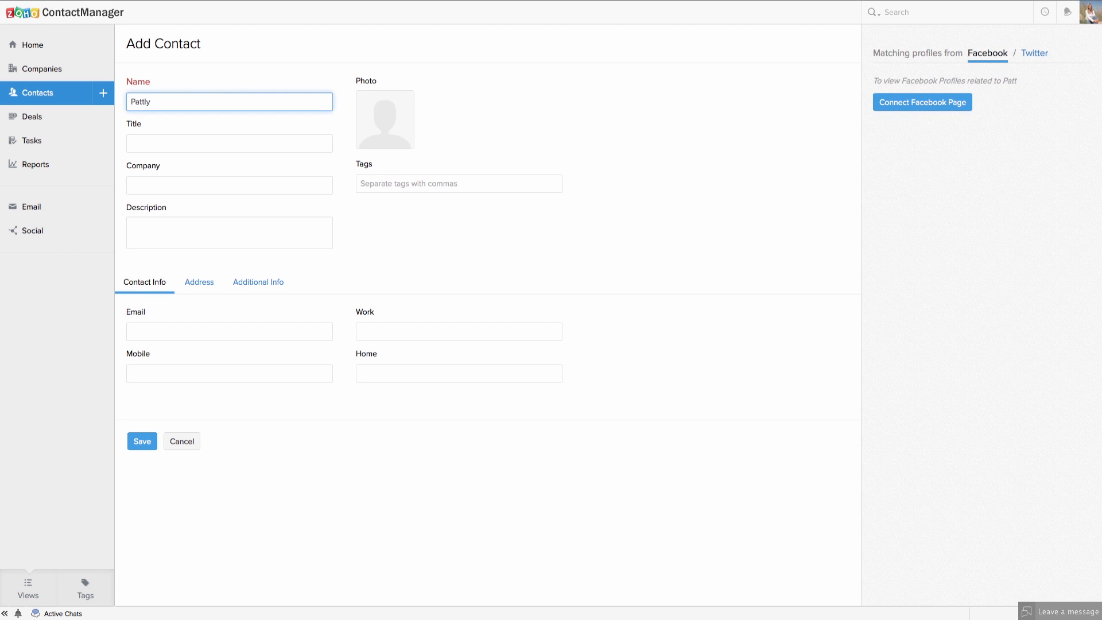
{"action": "left_click", "coordinate": [188, 184]}
{"action": "type", "text": "Patty's Realty"}
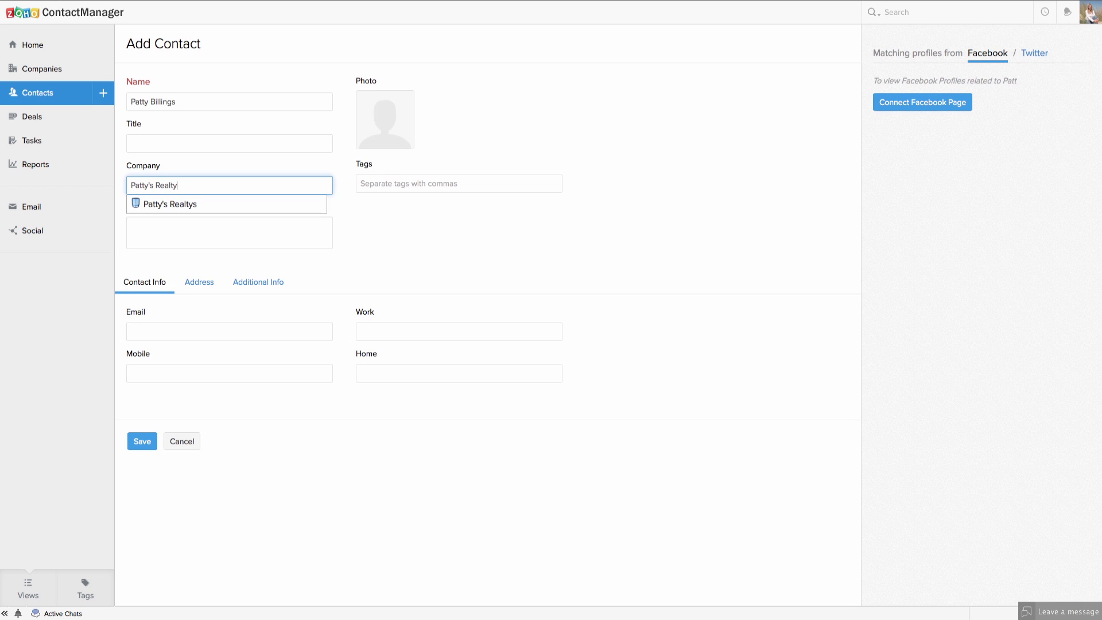
{"action": "left_click", "coordinate": [165, 226]}
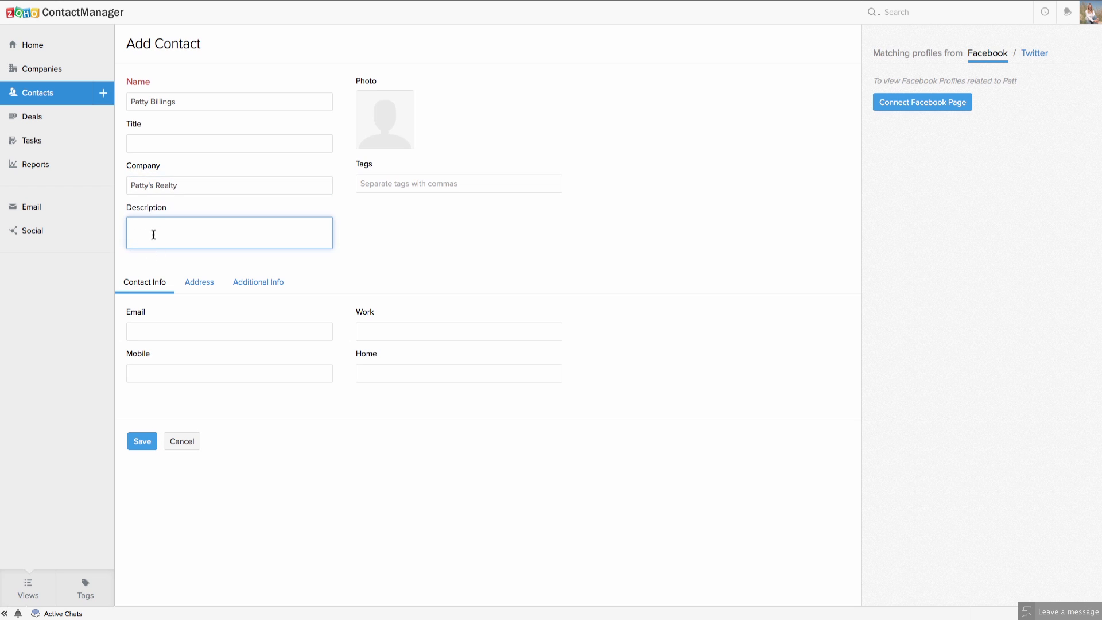
{"action": "left_click", "coordinate": [155, 333]}
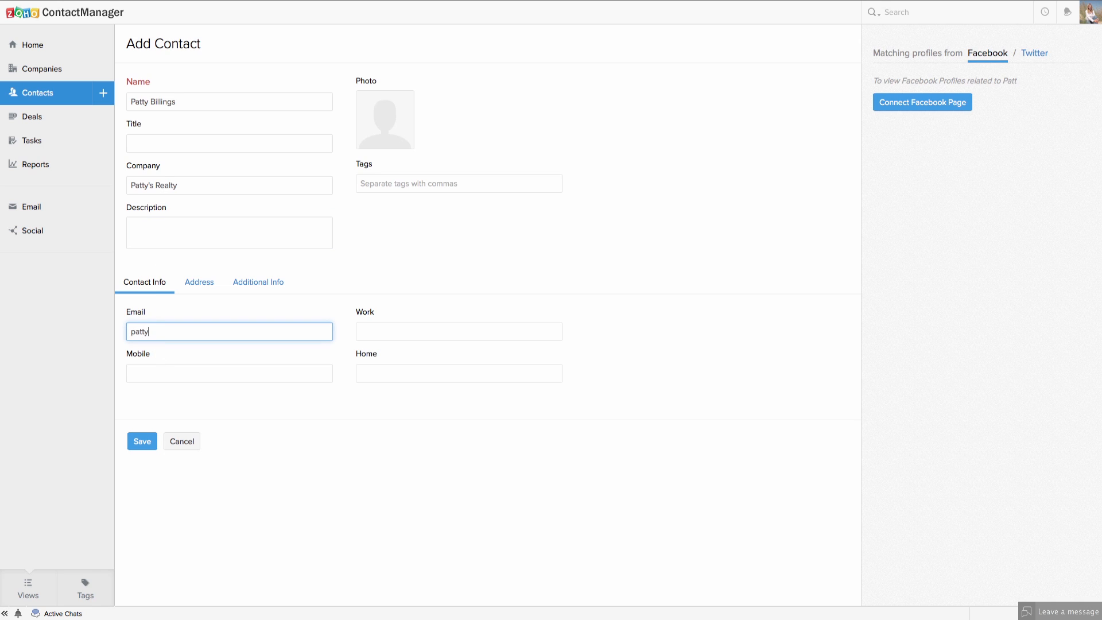
Tag the contact Realtor and Small Business, then save it.
{"action": "left_click", "coordinate": [495, 185]}
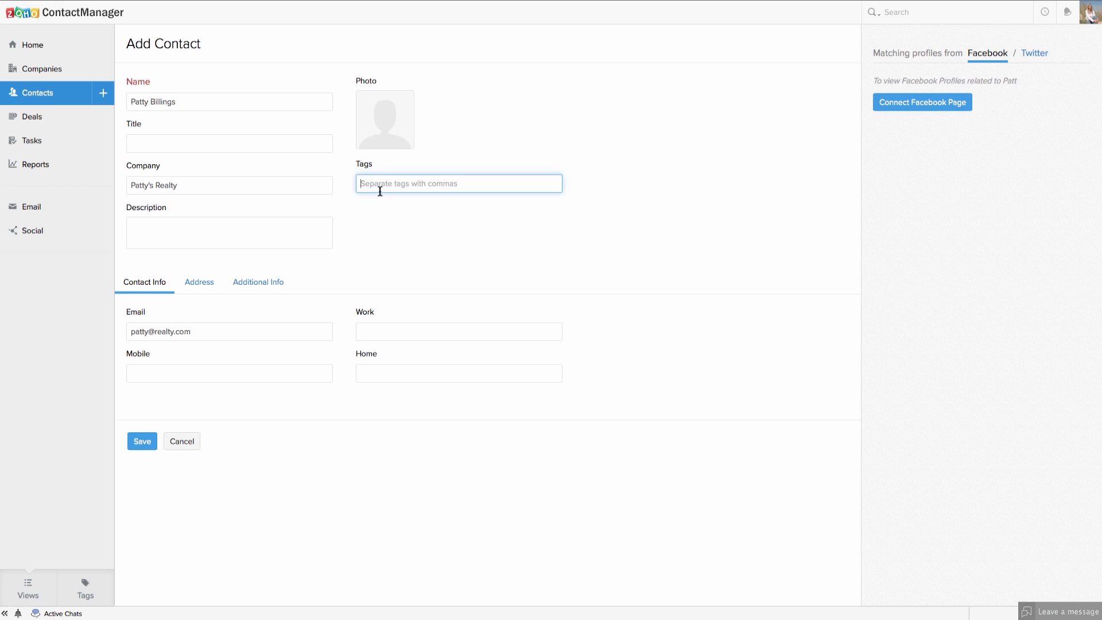
{"action": "type", "text": "real"}
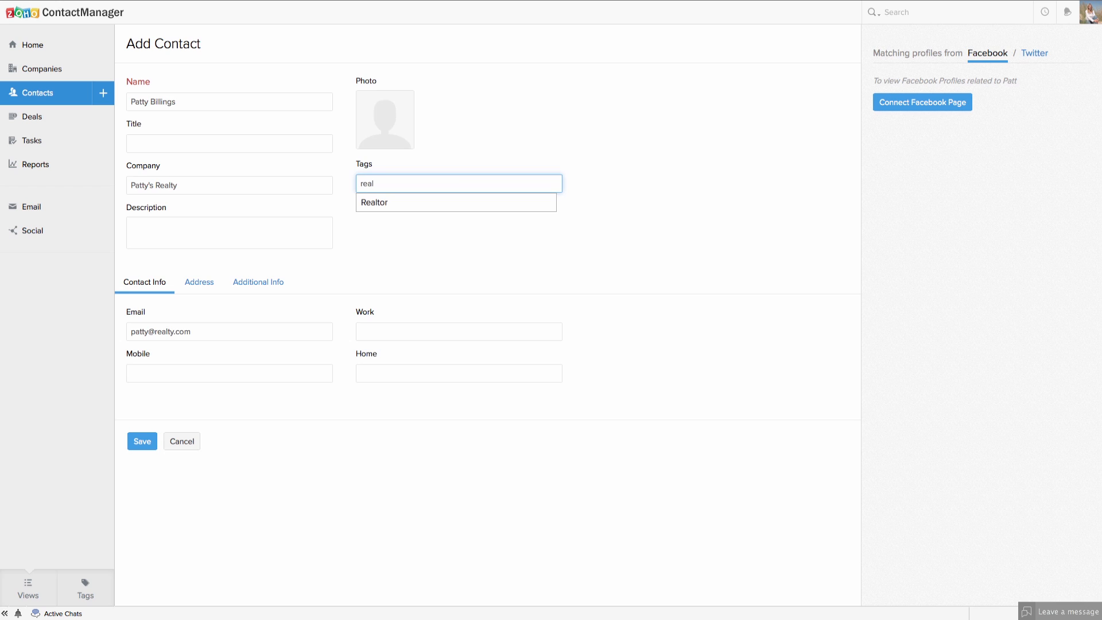
{"action": "left_click", "coordinate": [388, 204]}
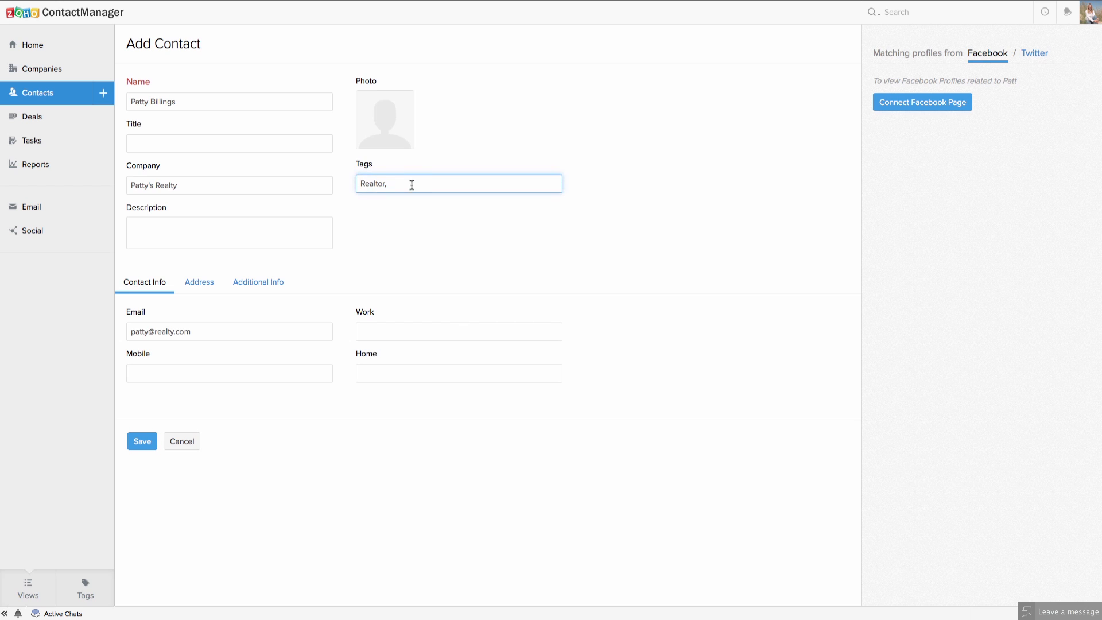
{"action": "type", "text": "Small Business"}
{"action": "left_click", "coordinate": [141, 447]}
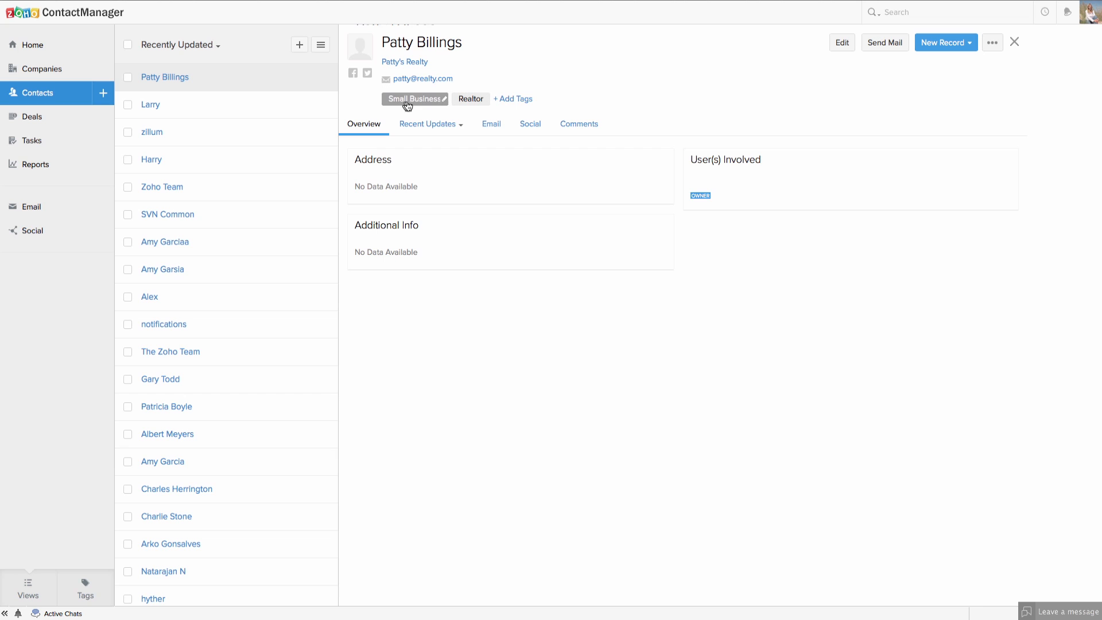
Show the Recently Updated contacts list including the new Patty's Realty contact.
{"action": "left_click", "coordinate": [468, 100]}
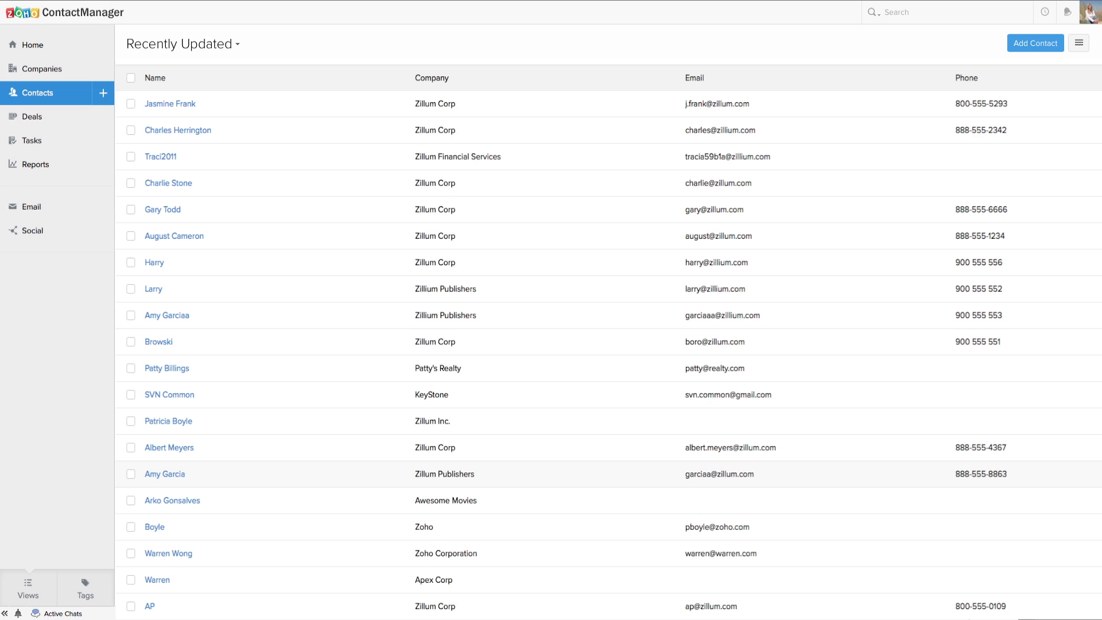
Open Customize Contact Details to list the six custom fields, Anniversary to Preferred Communication.
{"action": "left_click", "coordinate": [1079, 46]}
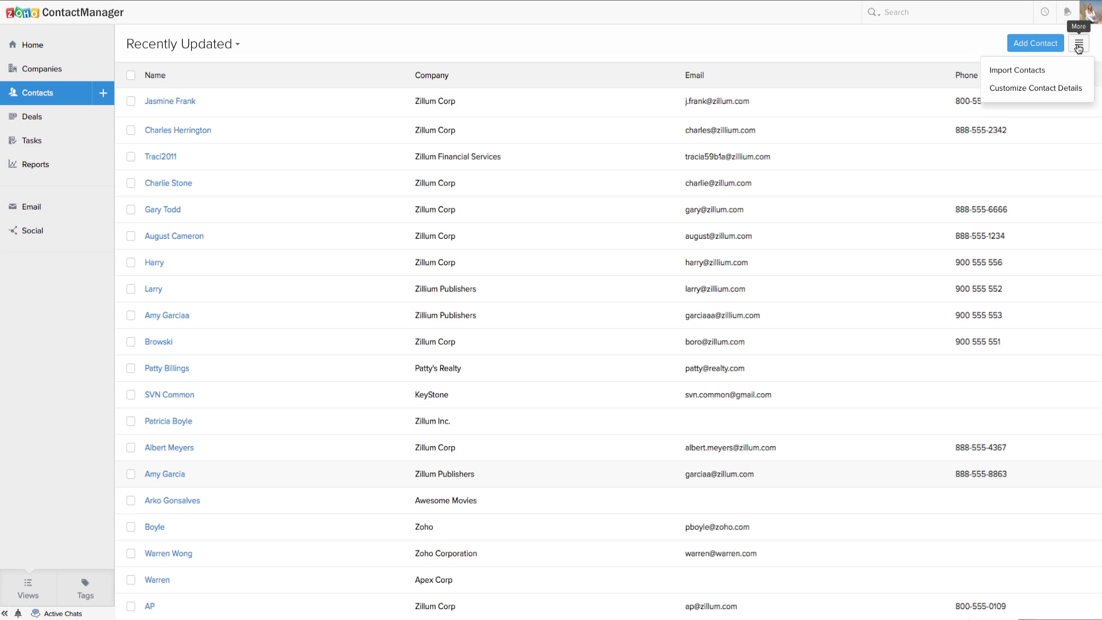
{"action": "left_click", "coordinate": [1016, 94]}
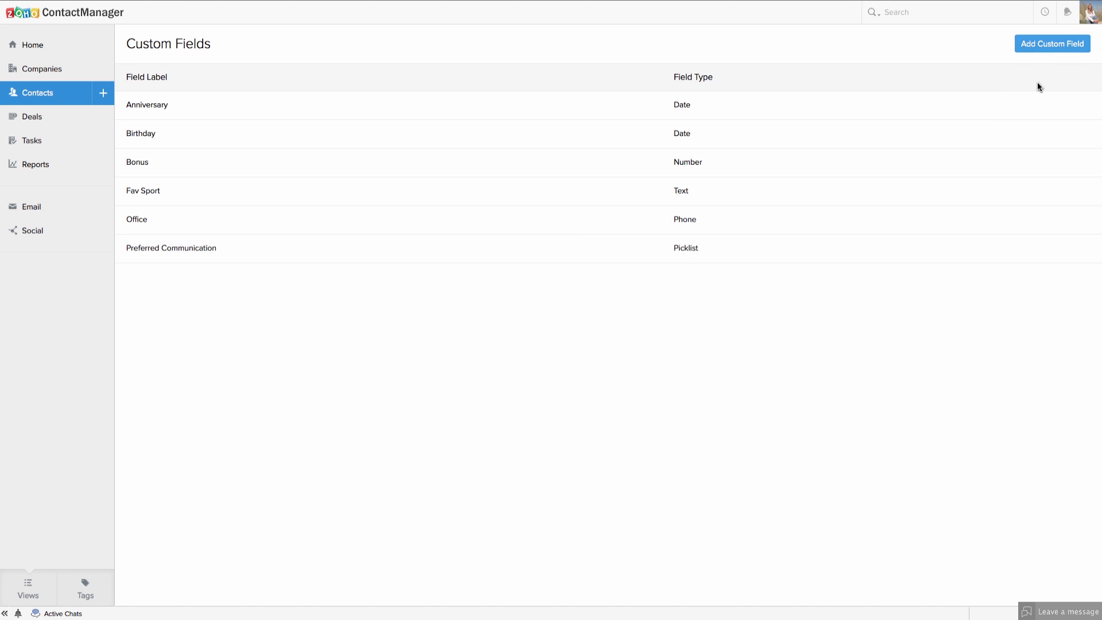
{"action": "left_click", "coordinate": [1028, 49]}
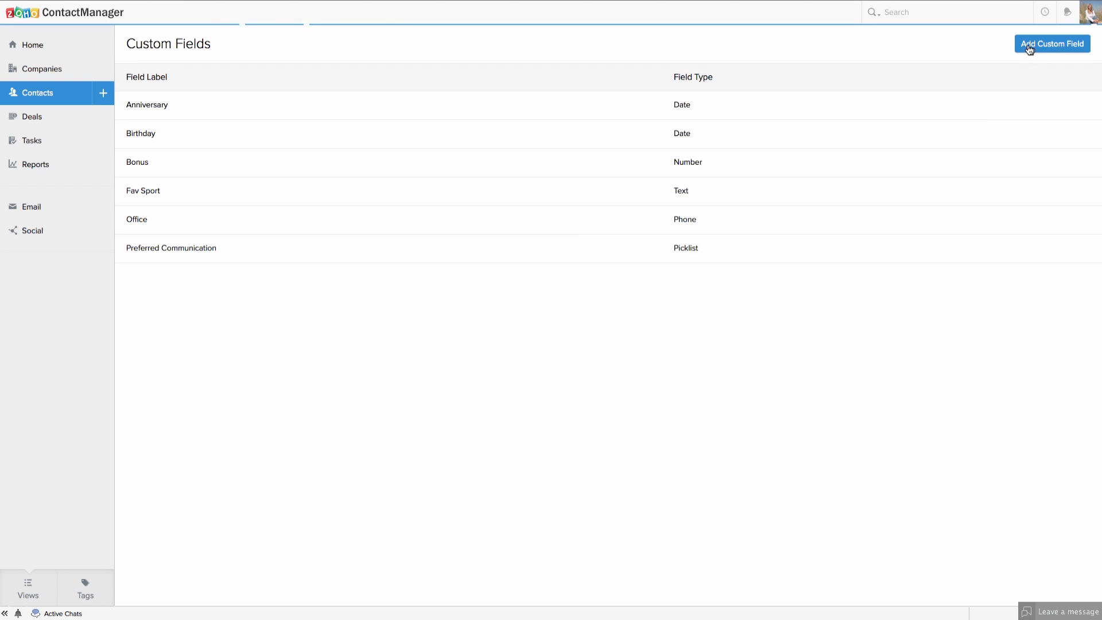
Create a Number custom field labelled 'No. of Children' and save it.
{"action": "left_click", "coordinate": [457, 73]}
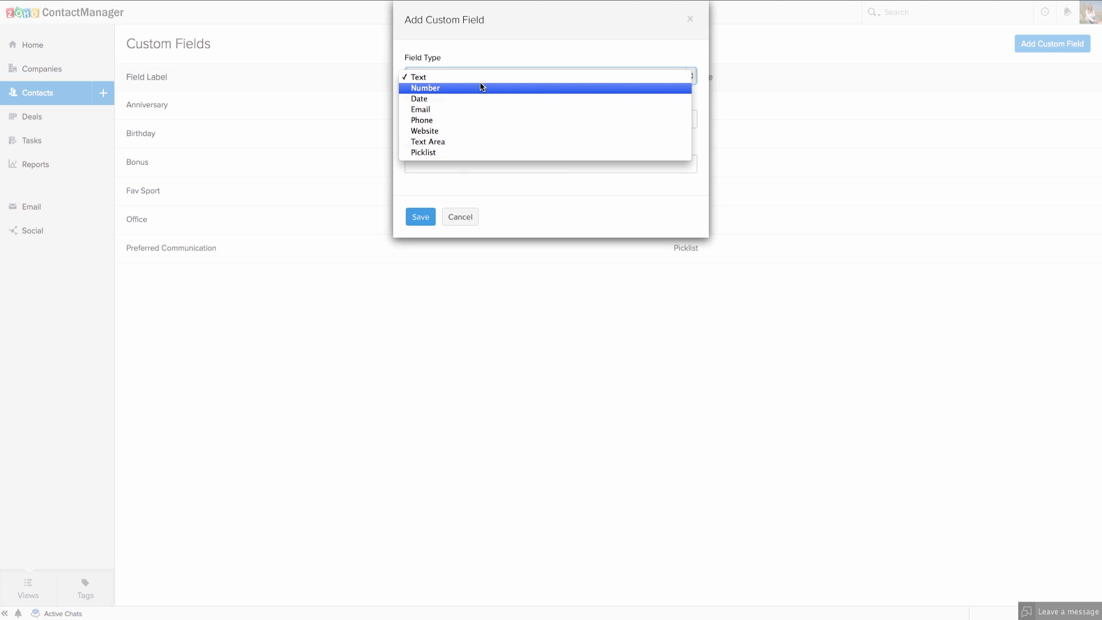
{"action": "left_click", "coordinate": [422, 152]}
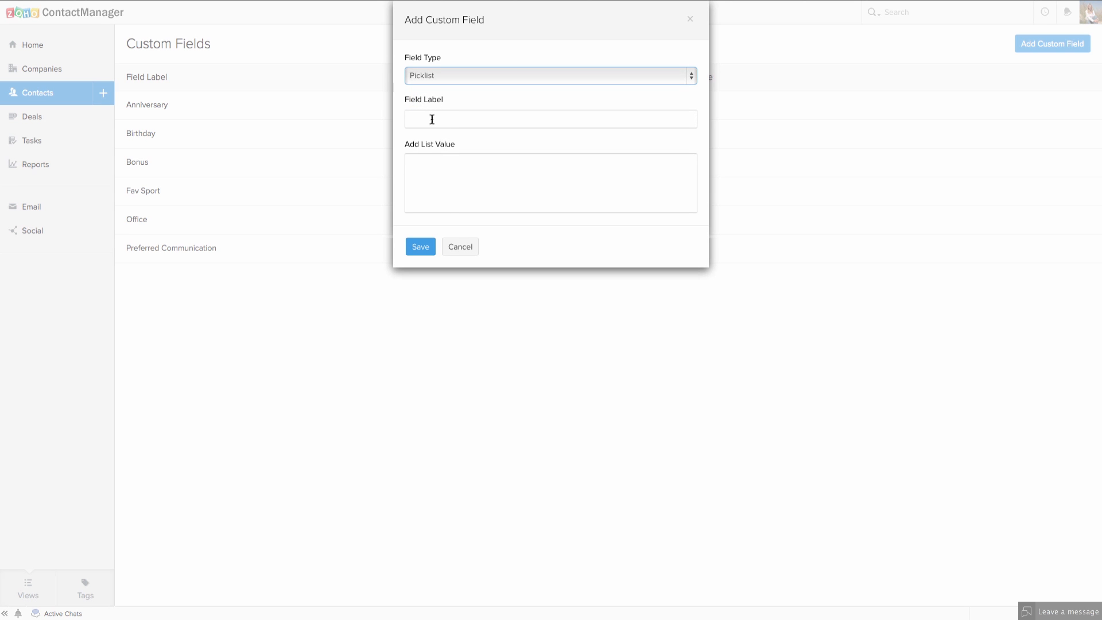
{"action": "left_click", "coordinate": [456, 75]}
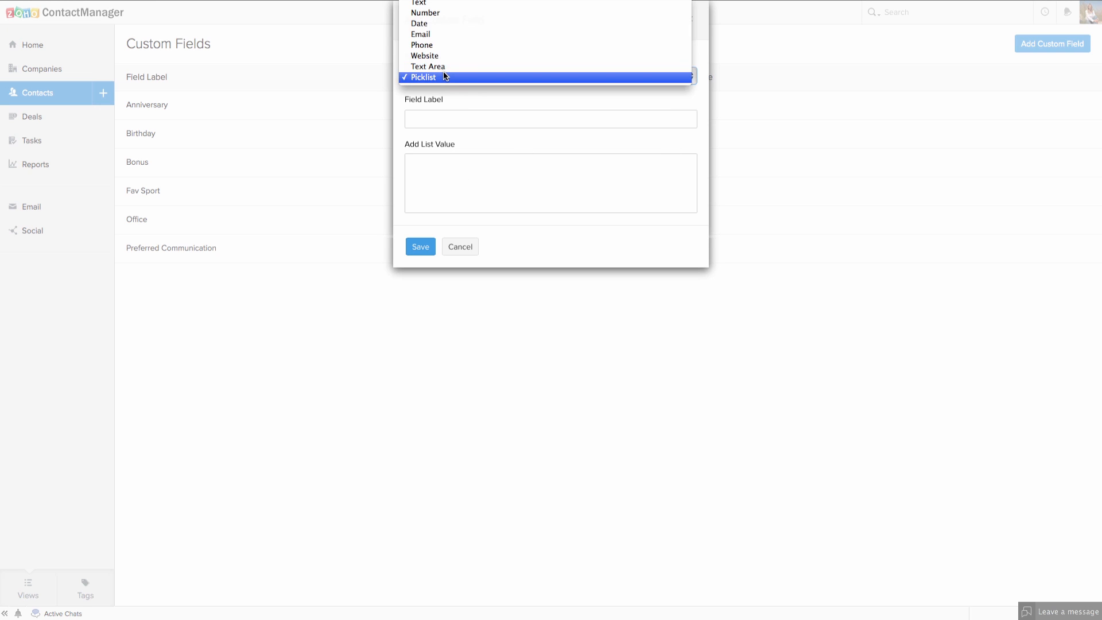
{"action": "left_click", "coordinate": [439, 12]}
{"action": "left_click", "coordinate": [424, 116]}
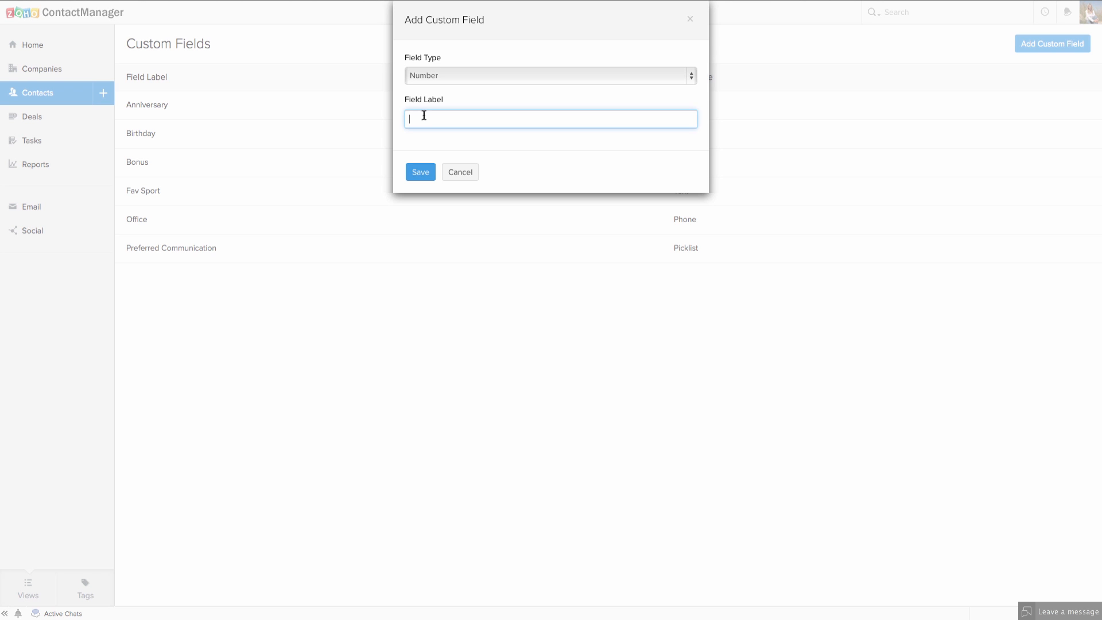
{"action": "type", "text": "No"}
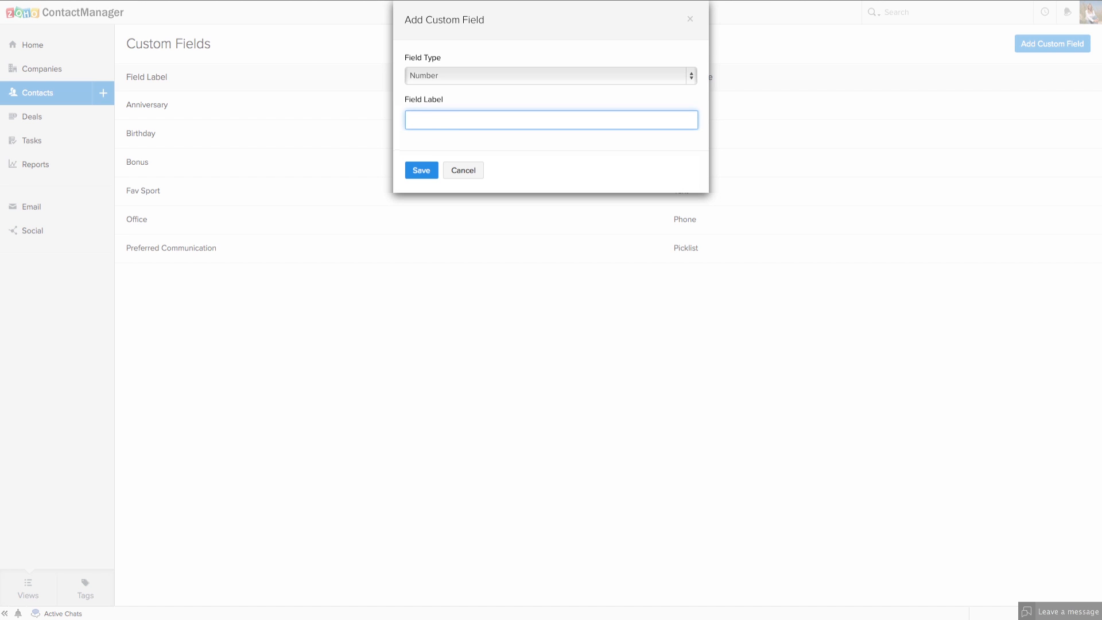
{"action": "type", "text": "No. of Children"}
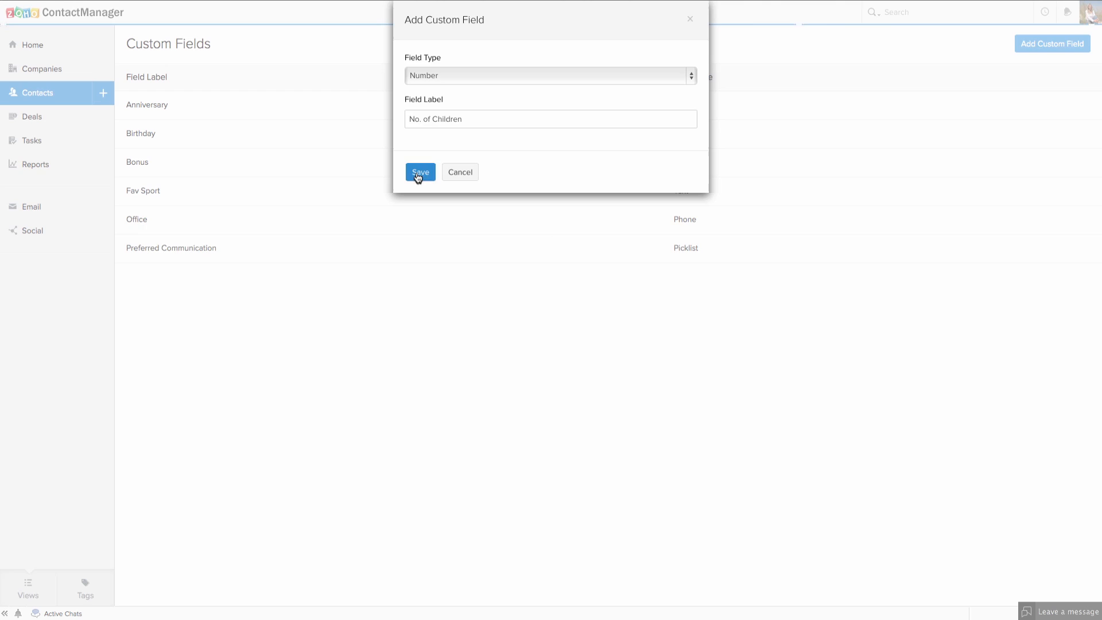
{"action": "left_click", "coordinate": [421, 169]}
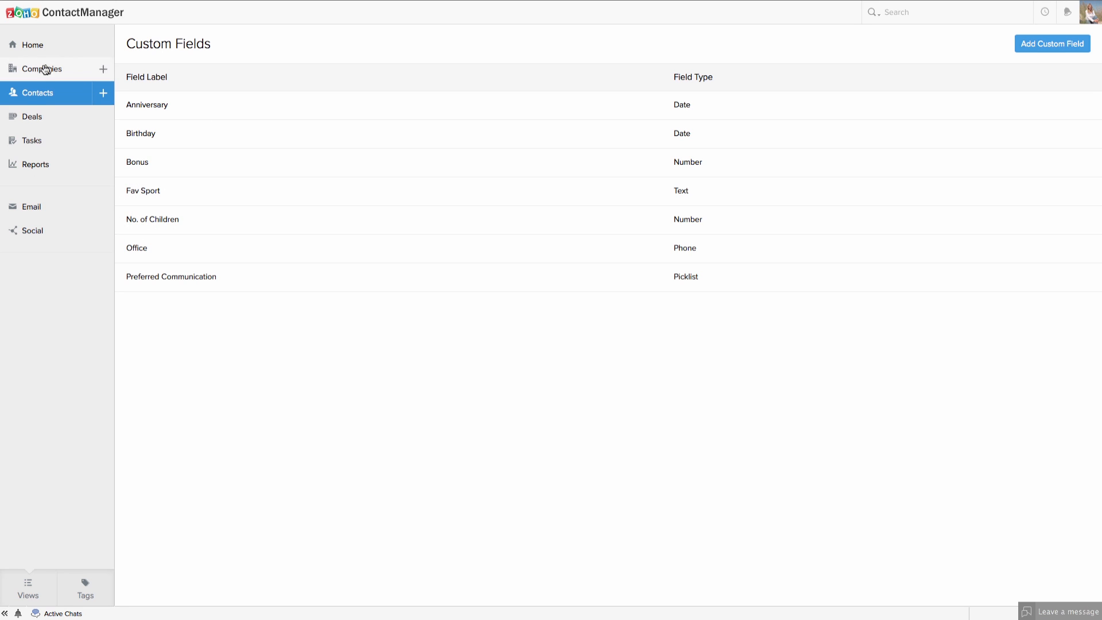
Check the new contact form's Additional Info fields, then return to the contacts list without saving.
{"action": "left_click", "coordinate": [24, 95]}
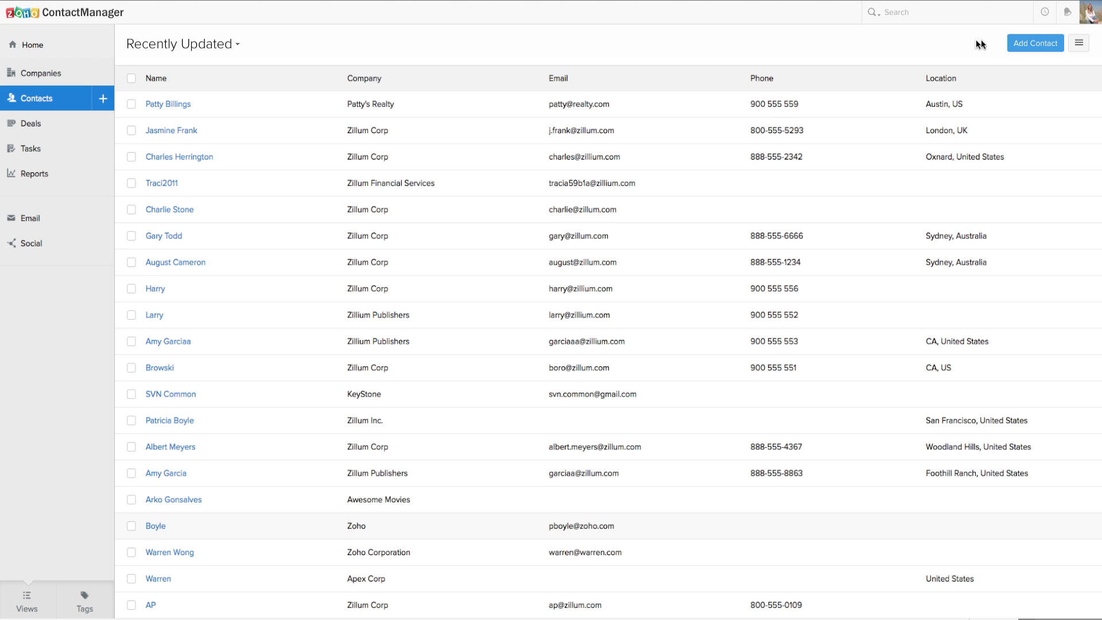
{"action": "left_click", "coordinate": [1013, 45]}
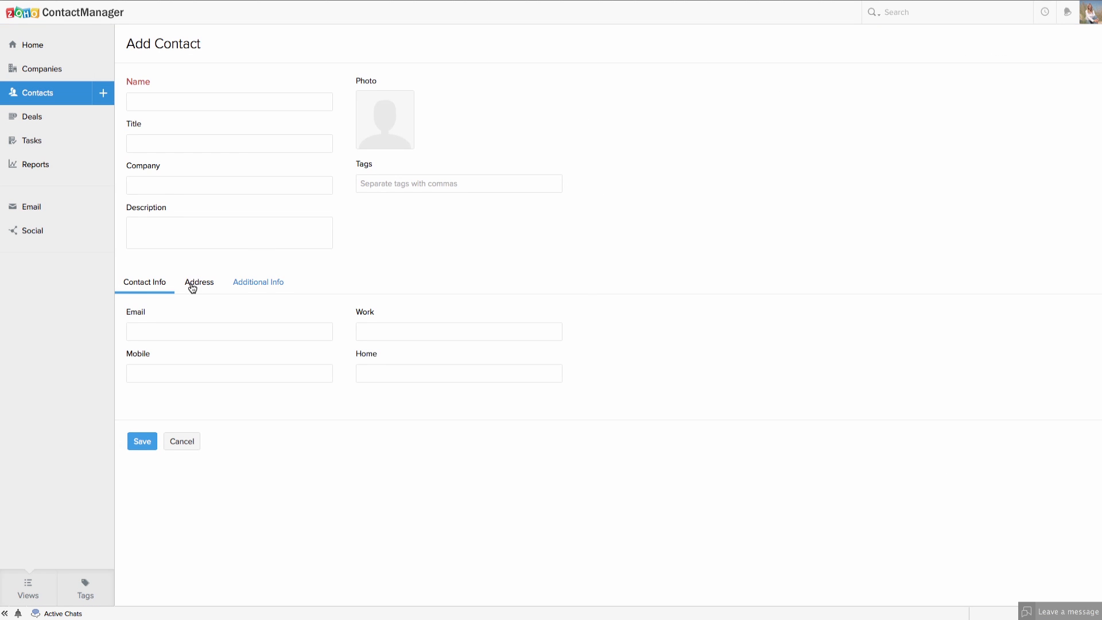
{"action": "left_click", "coordinate": [258, 282]}
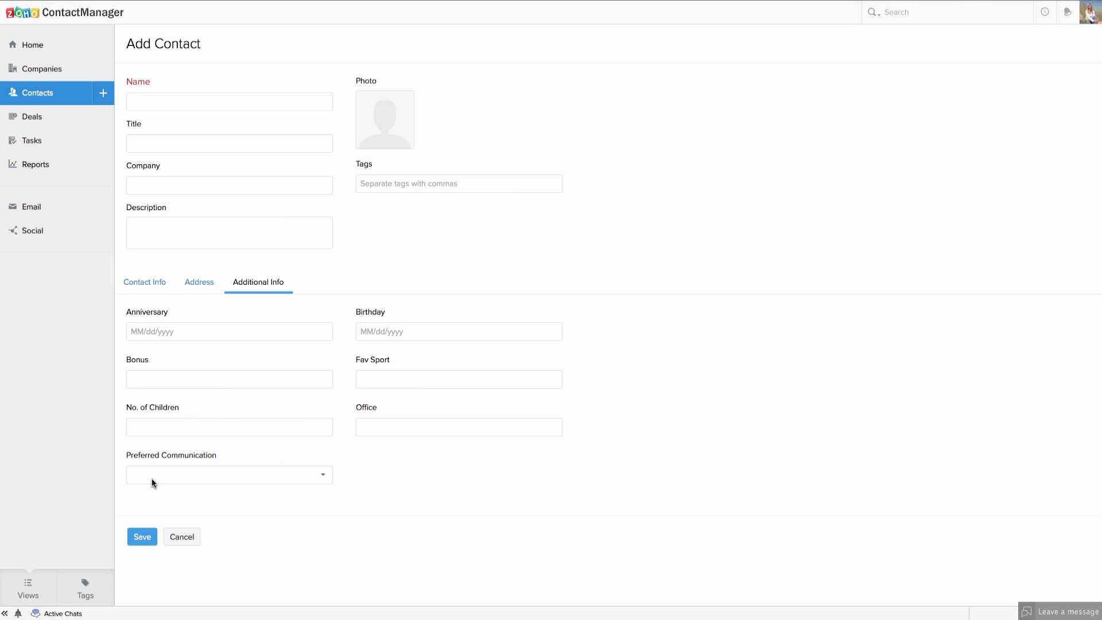
{"action": "left_click", "coordinate": [1, 1]}
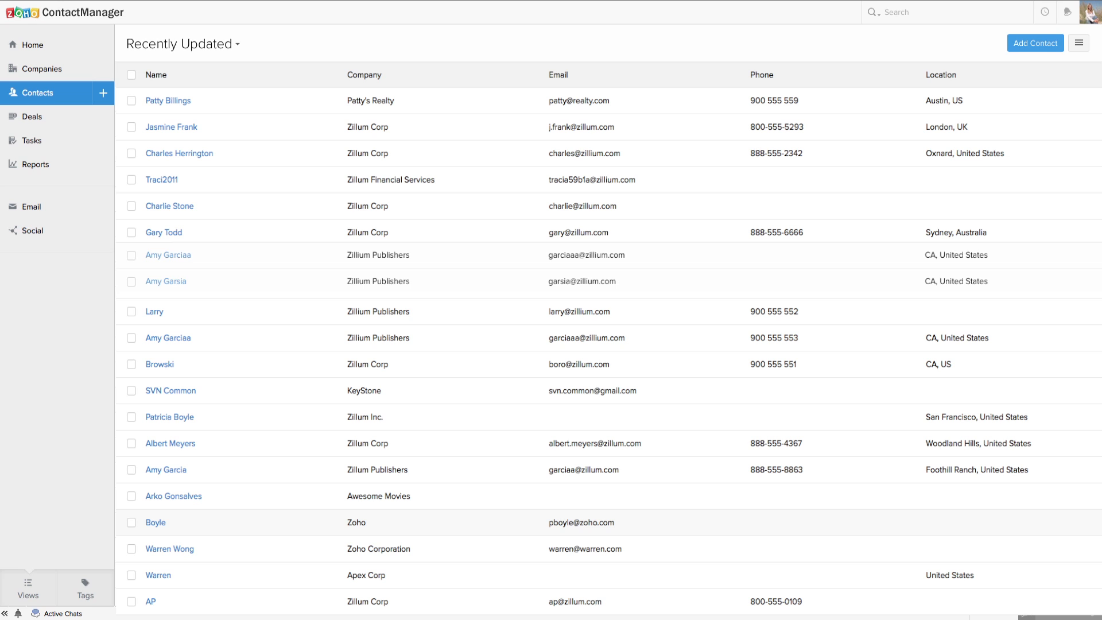
Run Find & Merge Duplicates on the opened contact using the Name and Email criteria.
{"action": "left_click", "coordinate": [173, 256]}
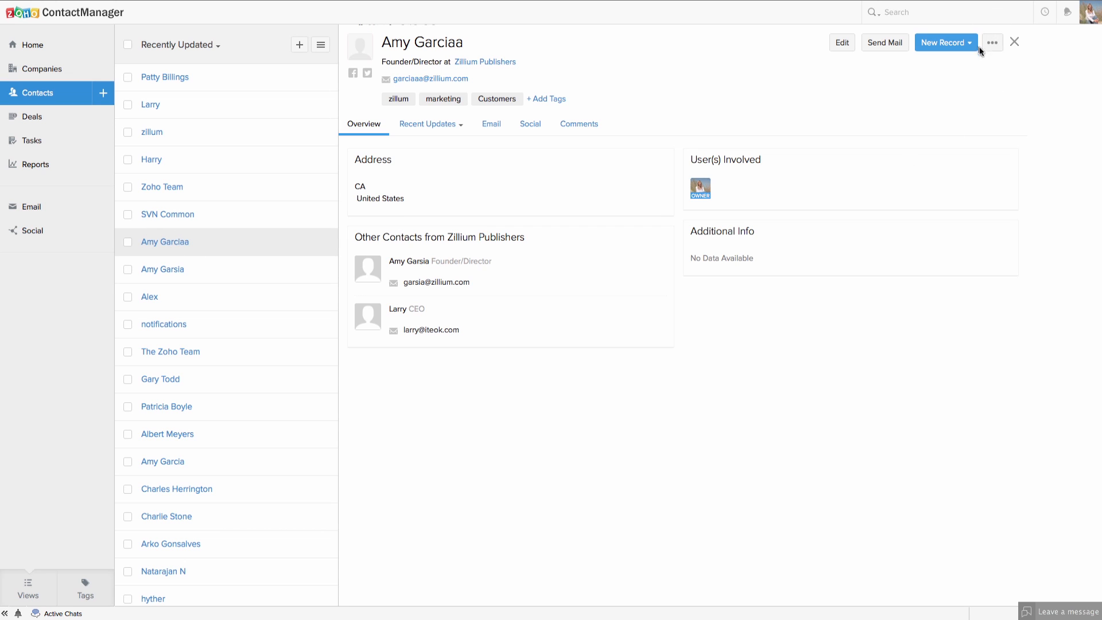
{"action": "left_click", "coordinate": [997, 48]}
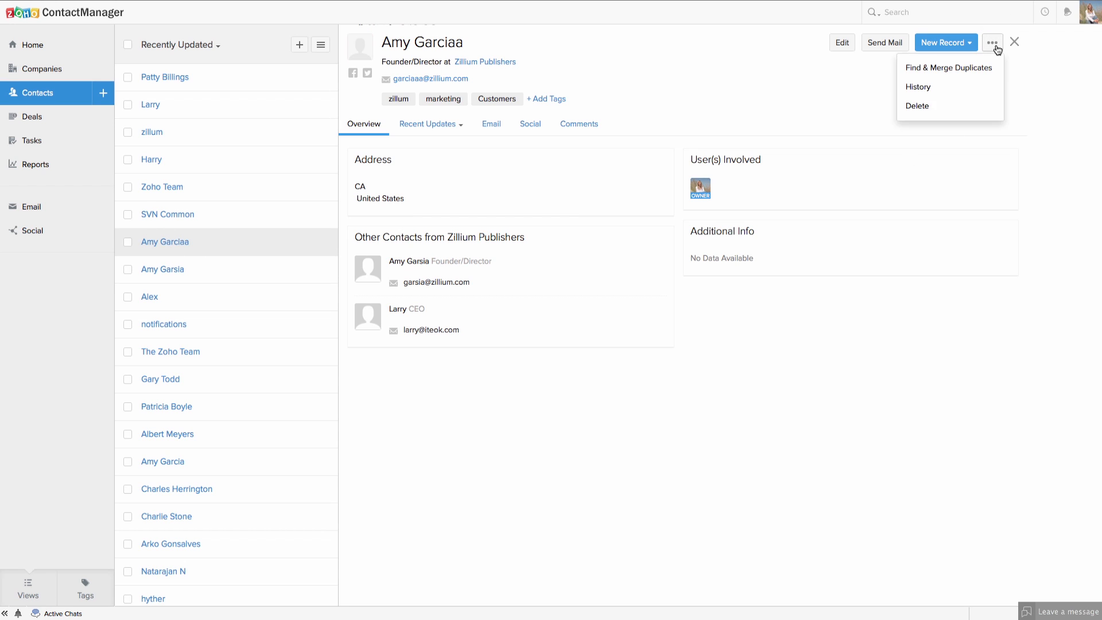
{"action": "left_click", "coordinate": [954, 70]}
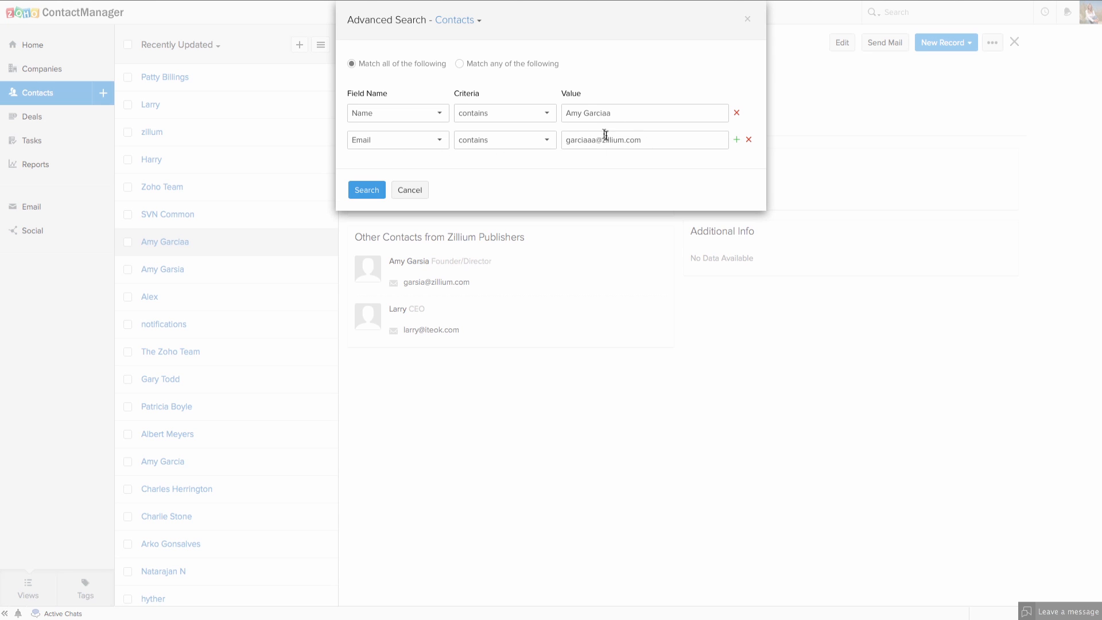
{"action": "left_click", "coordinate": [367, 190]}
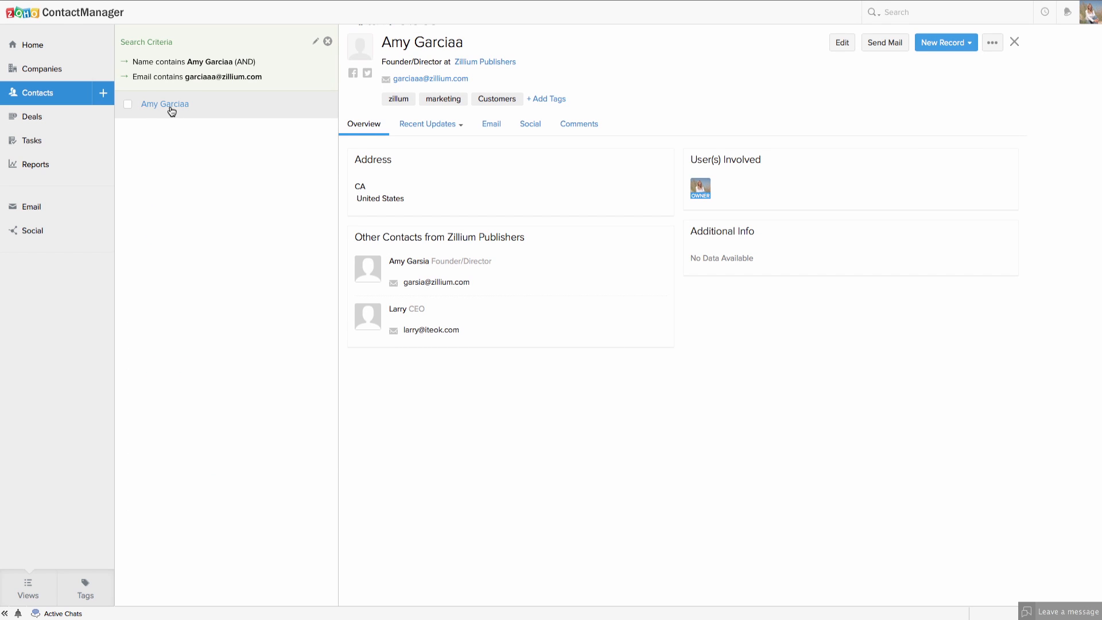
Rerun the duplicate search as Name or Company is Zillium Publishers, matching any criterion.
{"action": "left_click", "coordinate": [992, 44]}
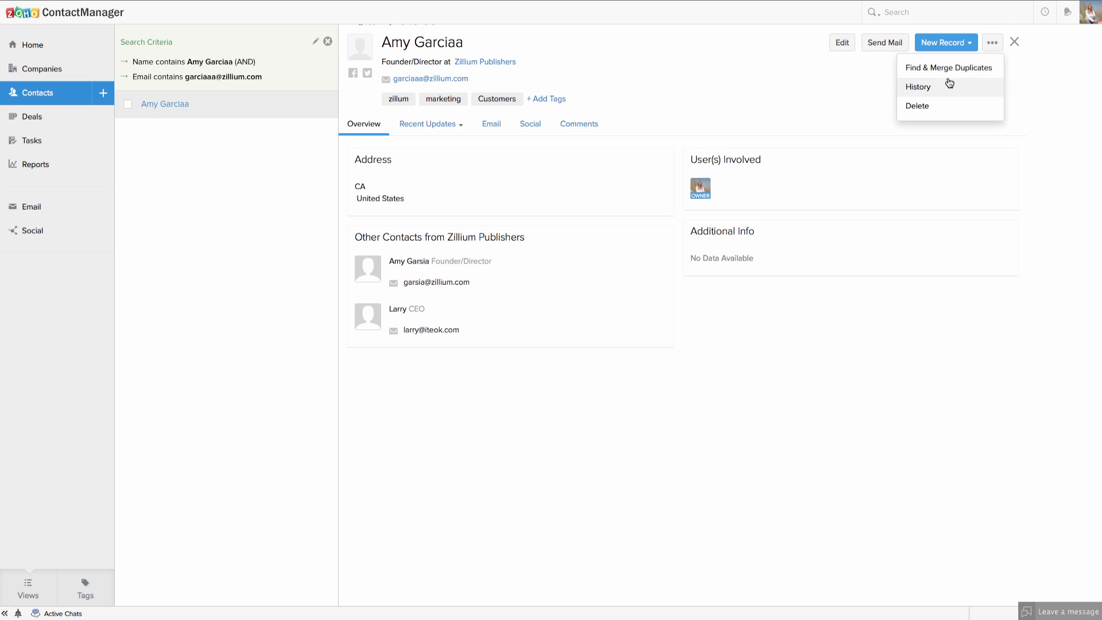
{"action": "left_click", "coordinate": [935, 70]}
{"action": "left_click", "coordinate": [413, 117]}
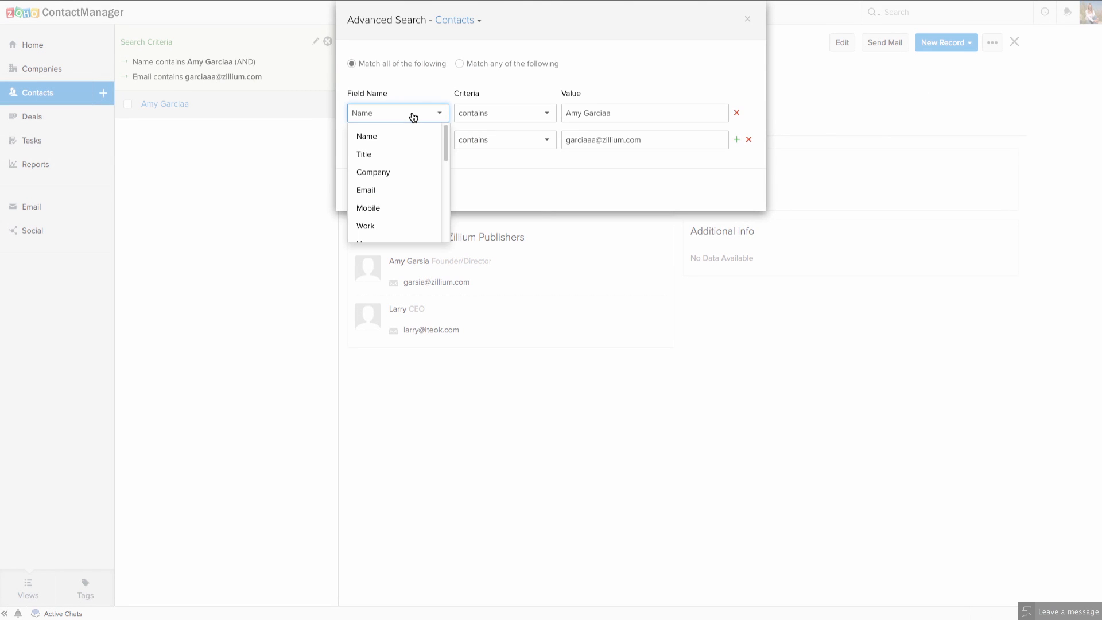
{"action": "left_click", "coordinate": [413, 114]}
{"action": "left_click", "coordinate": [411, 143]}
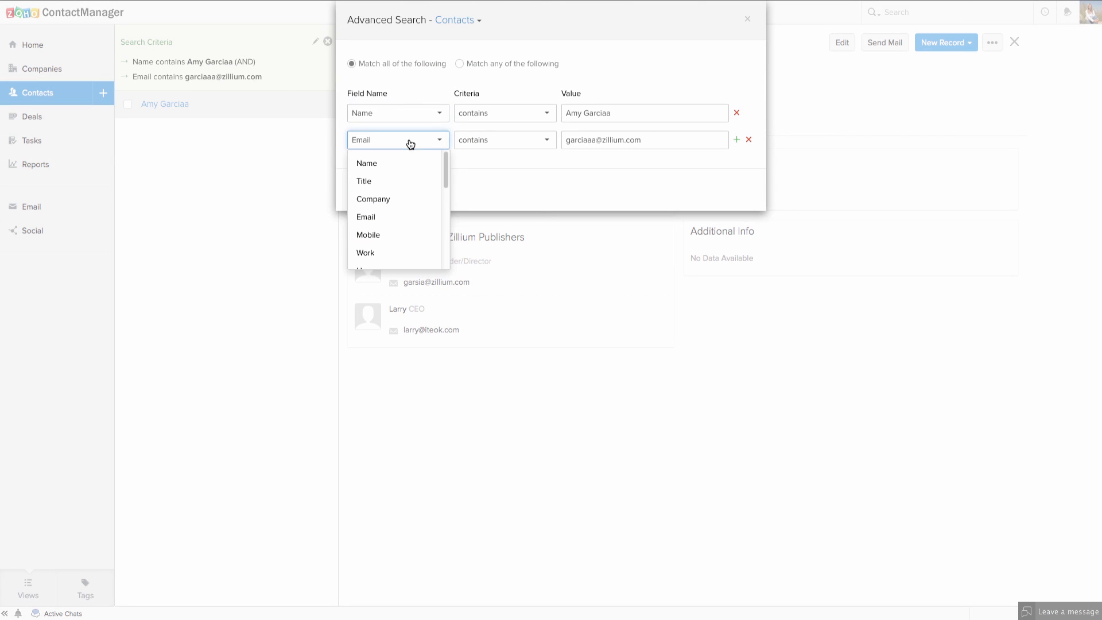
{"action": "left_click", "coordinate": [379, 198]}
{"action": "left_click", "coordinate": [577, 139]}
{"action": "type", "text": "zil"}
{"action": "left_click", "coordinate": [594, 158]}
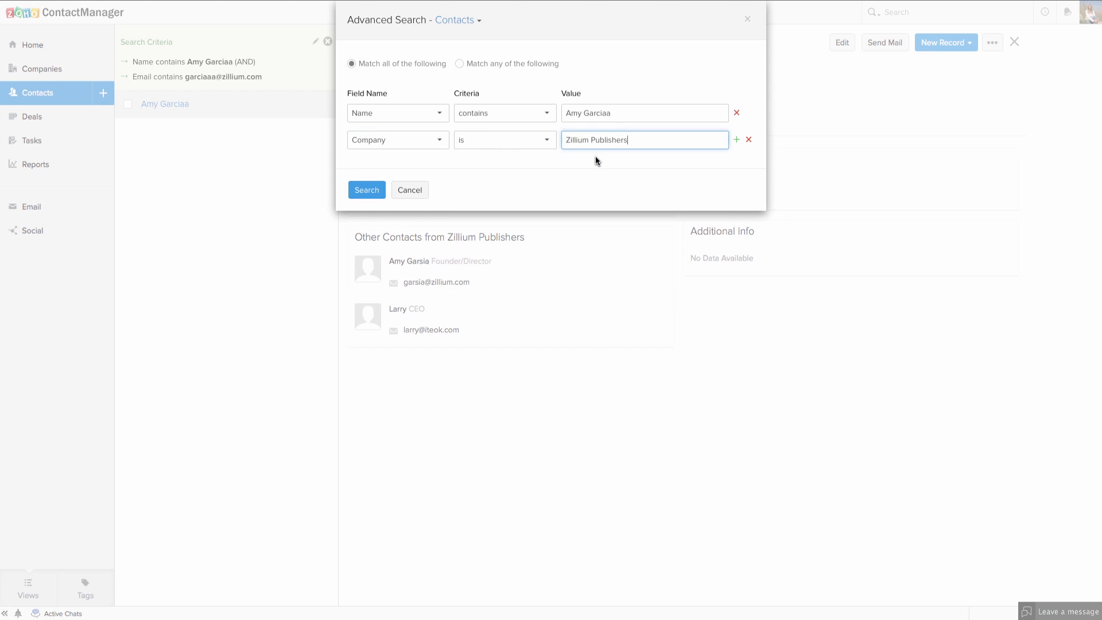
{"action": "left_click", "coordinate": [459, 64]}
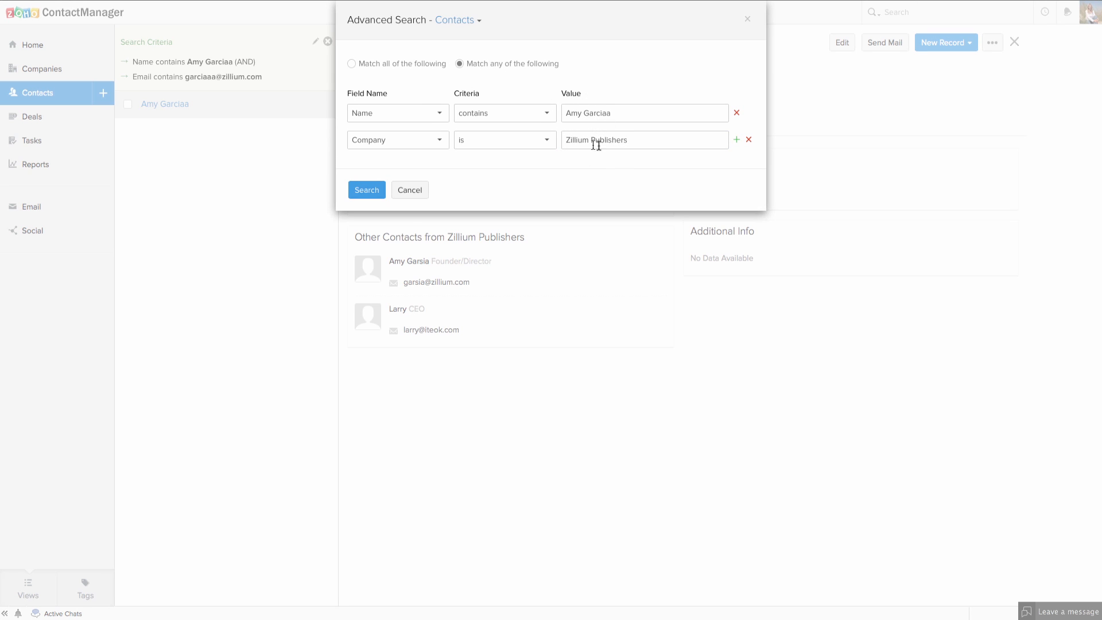
{"action": "left_click", "coordinate": [367, 192]}
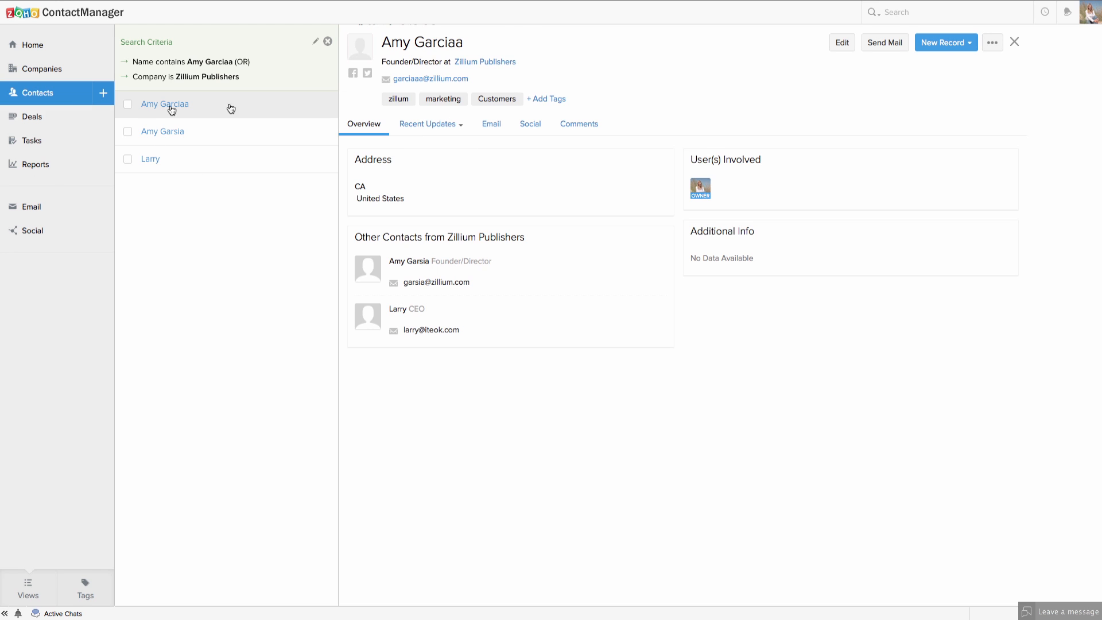
Check all three matching contacts and open the bulk actions menu.
{"action": "left_click", "coordinate": [128, 105]}
{"action": "left_click", "coordinate": [128, 170]}
{"action": "left_click", "coordinate": [128, 198]}
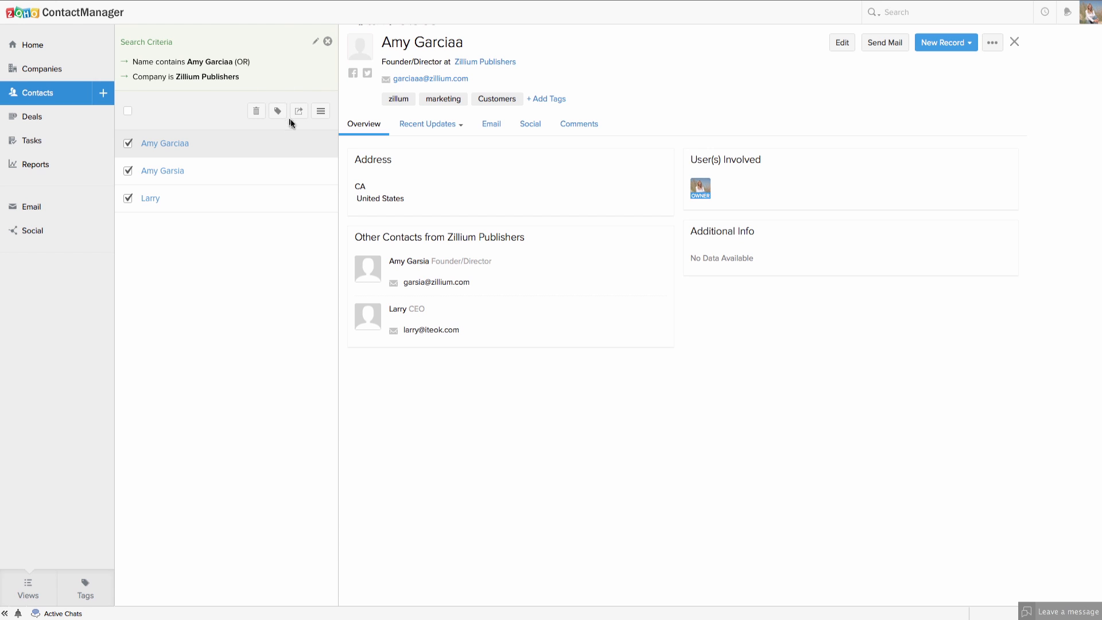
{"action": "left_click", "coordinate": [321, 113]}
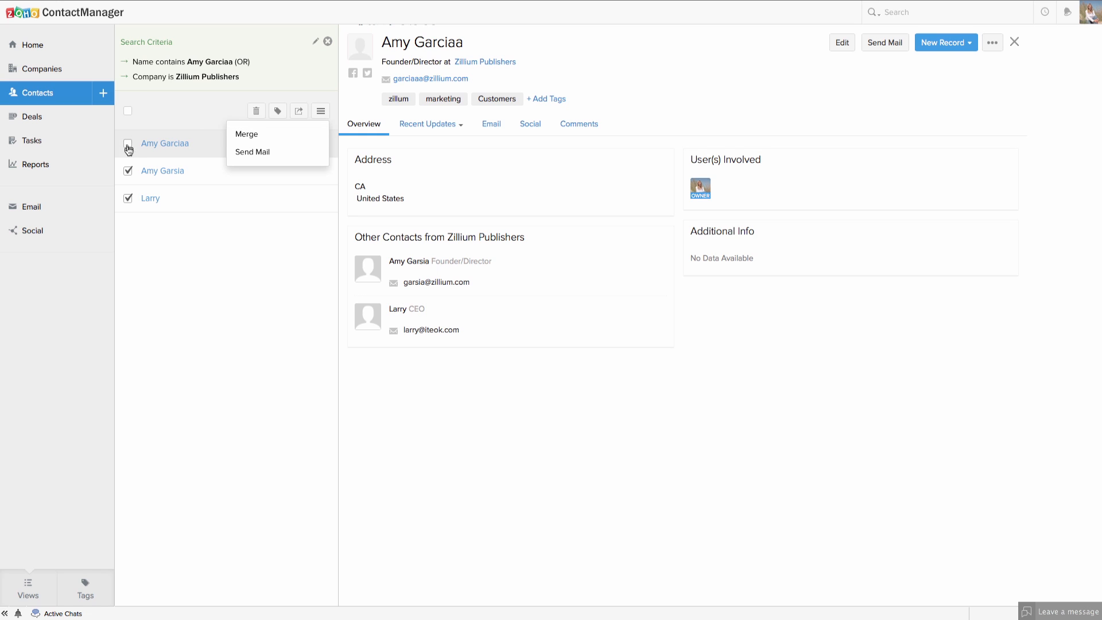
{"action": "left_click", "coordinate": [128, 170]}
{"action": "left_click", "coordinate": [128, 198]}
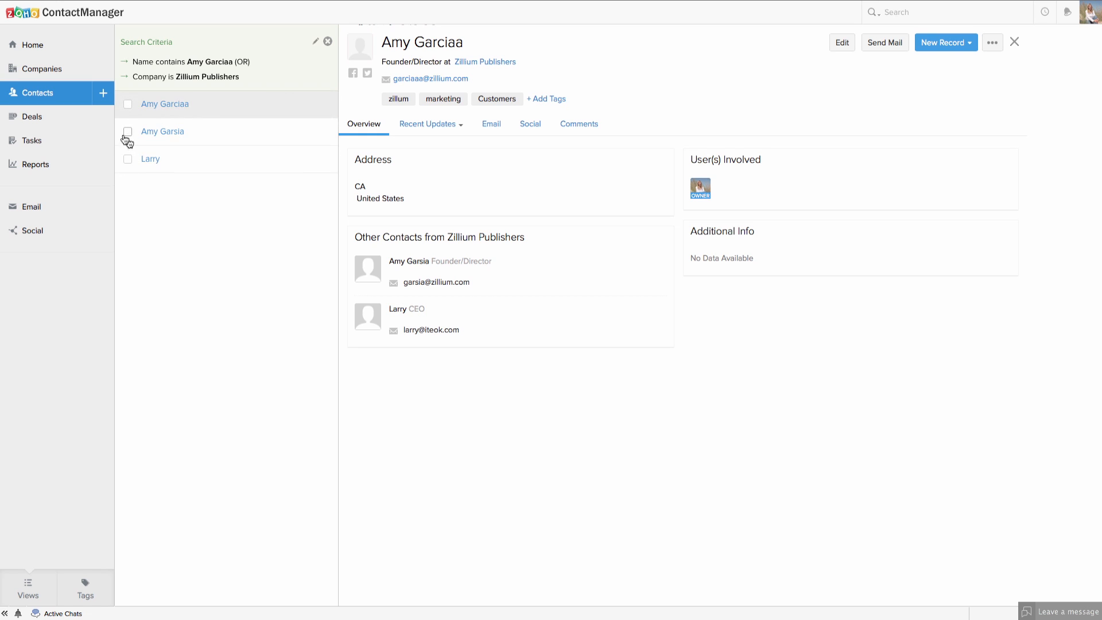
{"action": "left_click", "coordinate": [128, 132]}
{"action": "left_click", "coordinate": [128, 144]}
{"action": "left_click", "coordinate": [258, 135]}
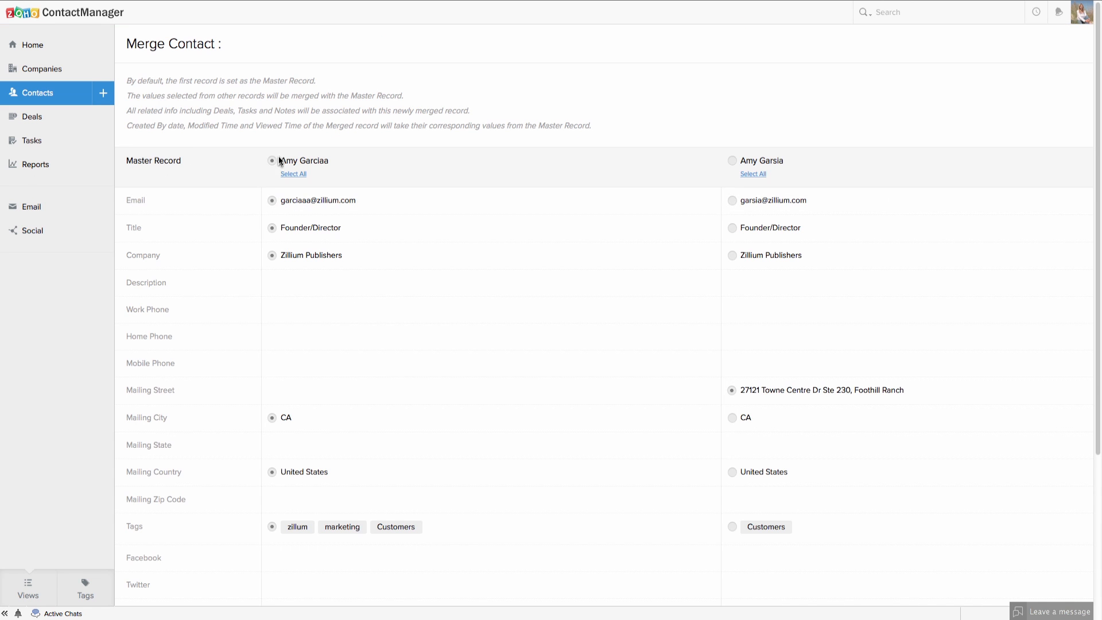
{"action": "scroll", "coordinate": [278, 163], "scroll_direction": "down", "scroll_amount": 3}
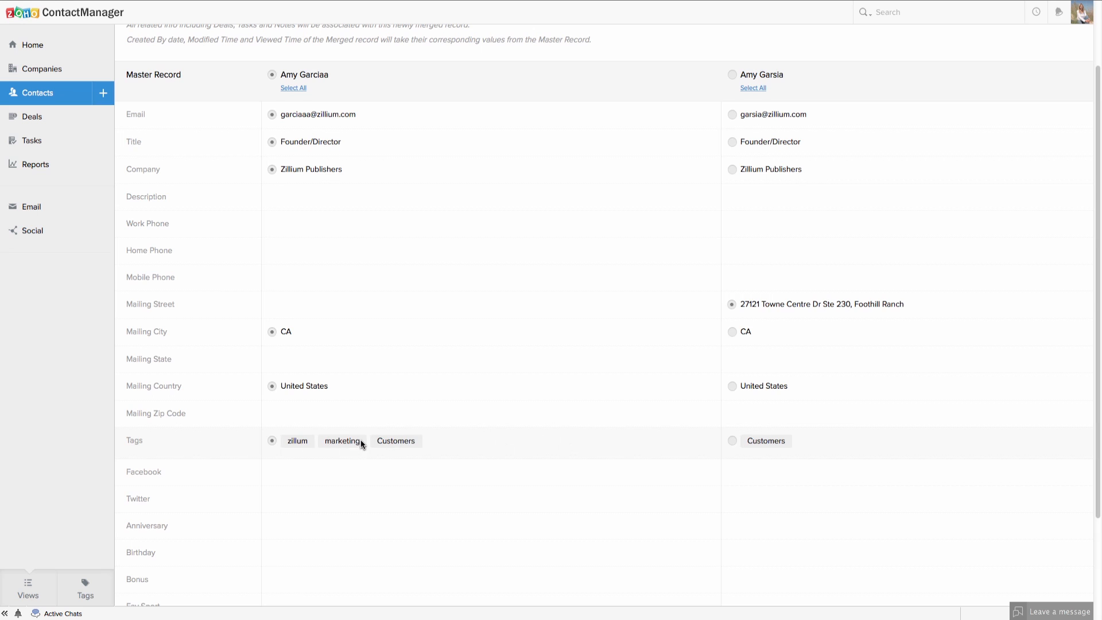
{"action": "scroll", "coordinate": [360, 443], "scroll_direction": "down", "scroll_amount": 3}
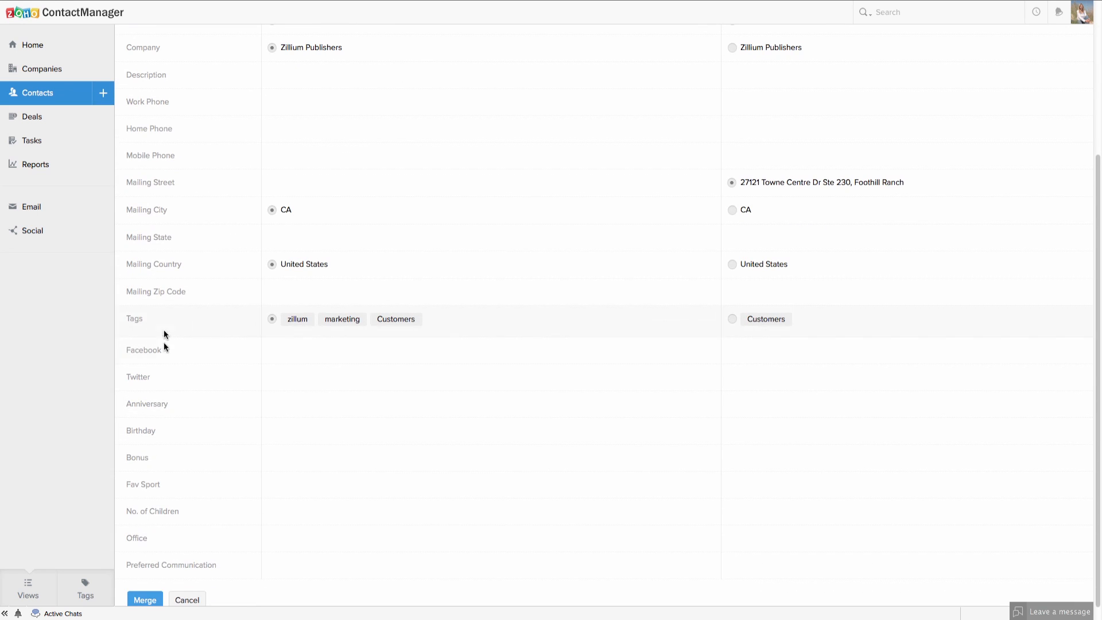
{"action": "left_click", "coordinate": [143, 599]}
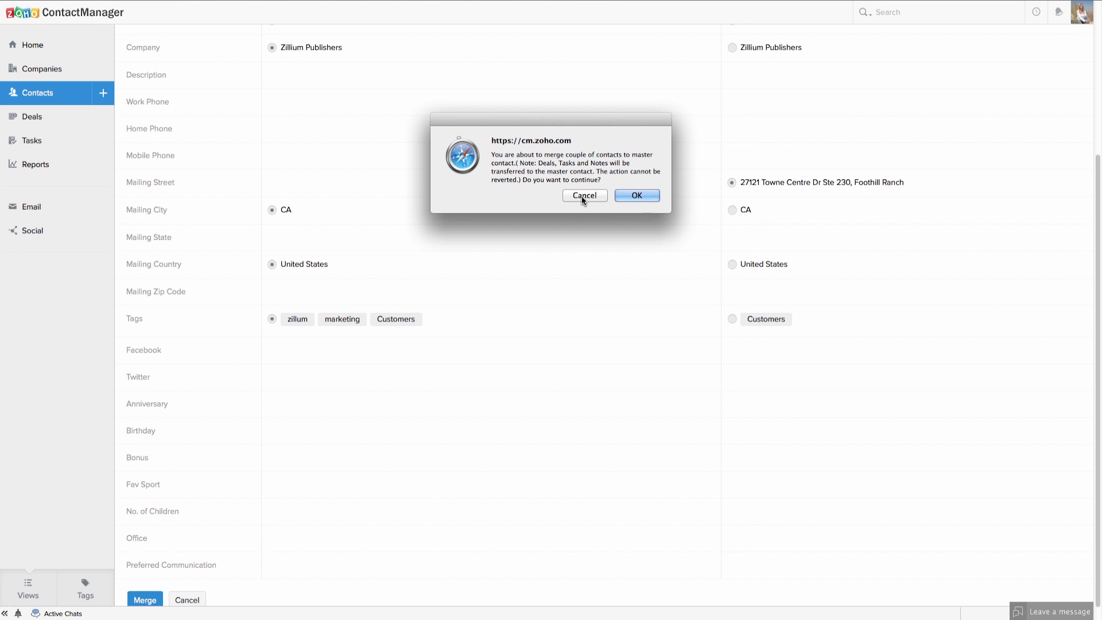
{"action": "left_click", "coordinate": [636, 195]}
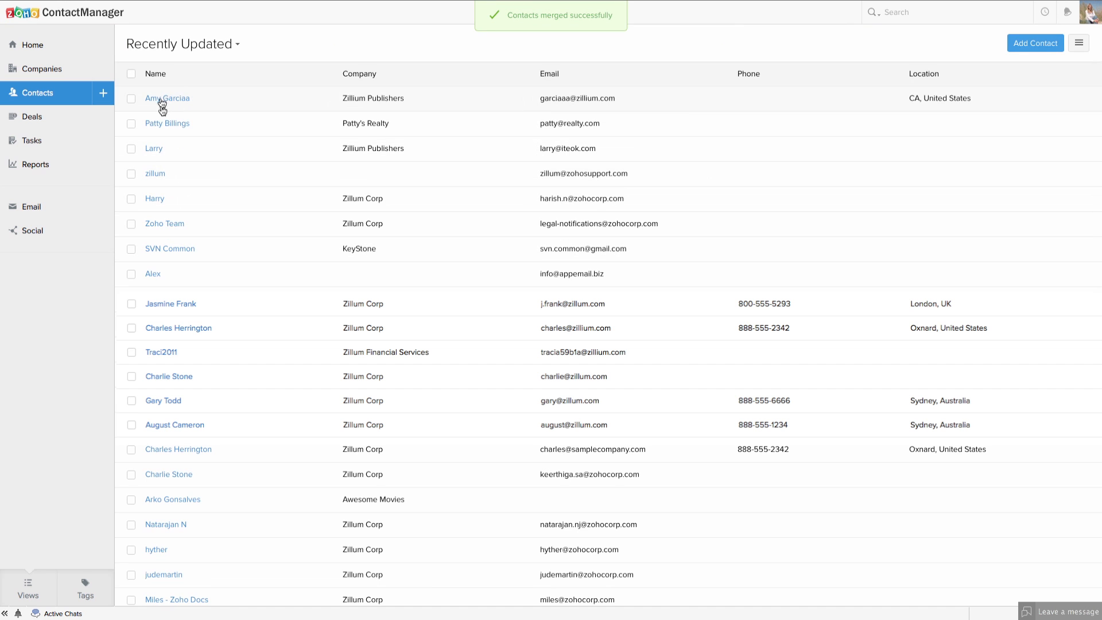
{"action": "left_click", "coordinate": [170, 99]}
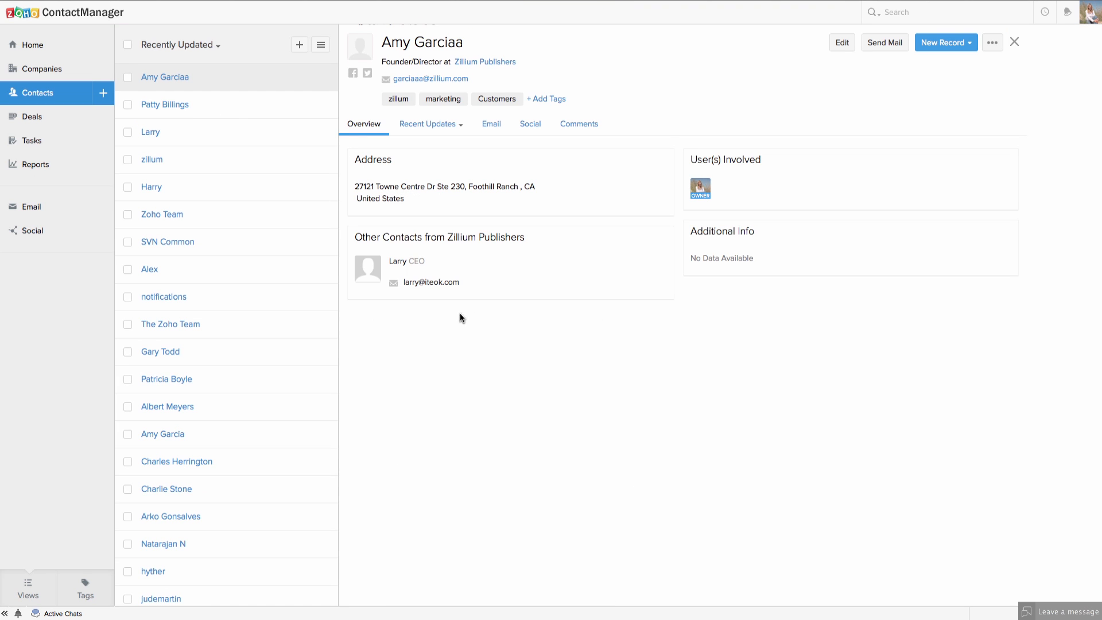
{"action": "left_click", "coordinate": [31, 118]}
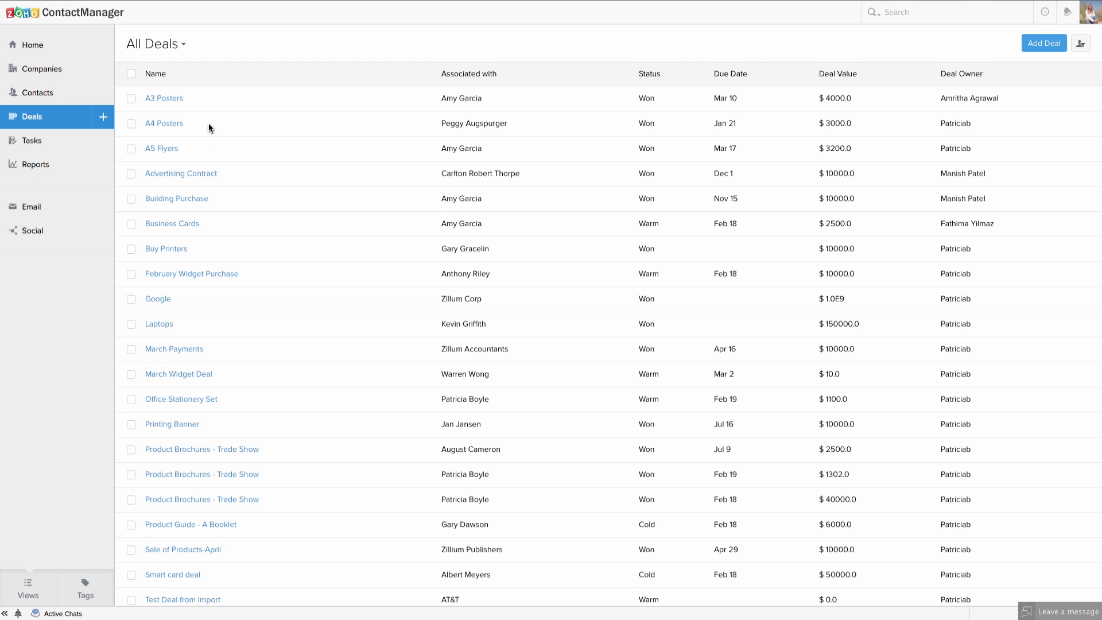
{"action": "scroll", "coordinate": [209, 228], "scroll_direction": "down", "scroll_amount": 1}
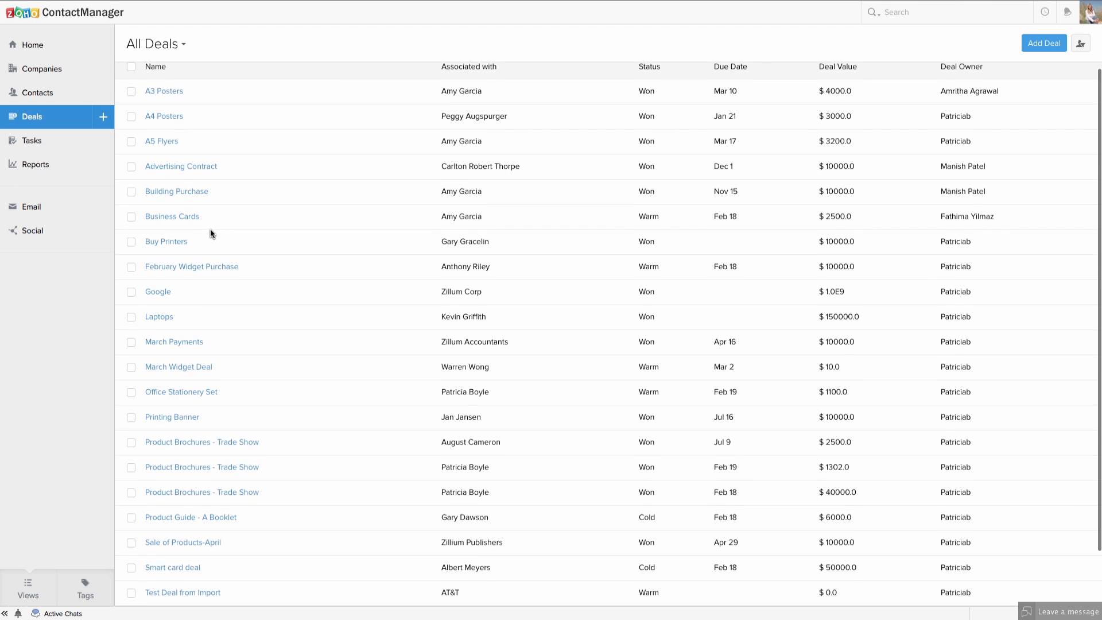
{"action": "scroll", "coordinate": [223, 240], "scroll_direction": "down", "scroll_amount": 1}
{"action": "scroll", "coordinate": [284, 276], "scroll_direction": "up", "scroll_amount": 2}
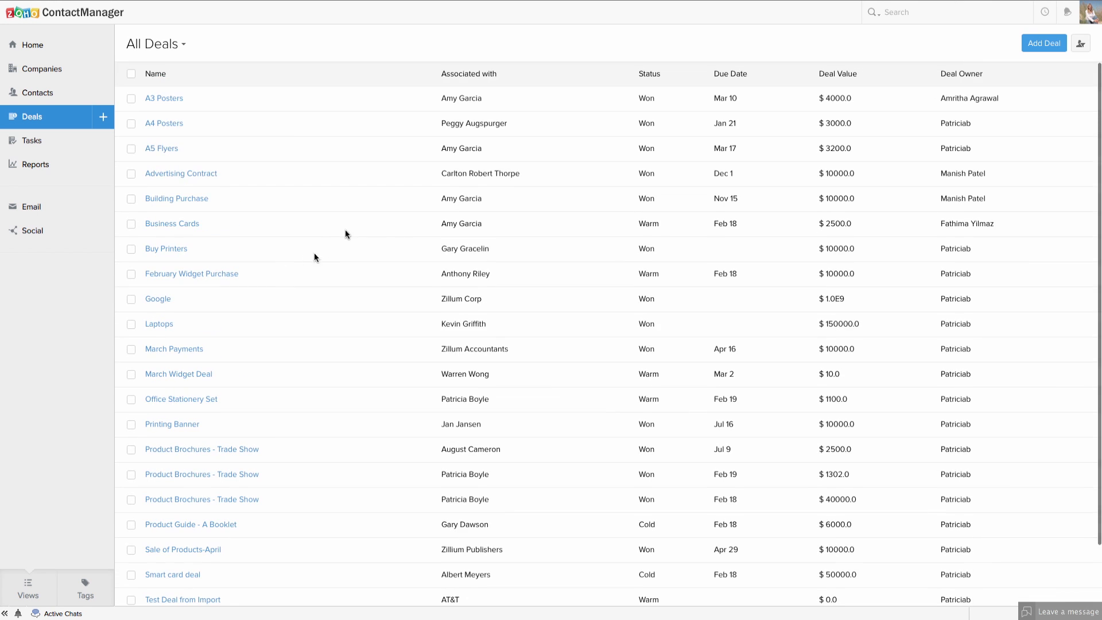
Look through the deal status and deal owner filters, then start a new deal.
{"action": "left_click", "coordinate": [183, 43]}
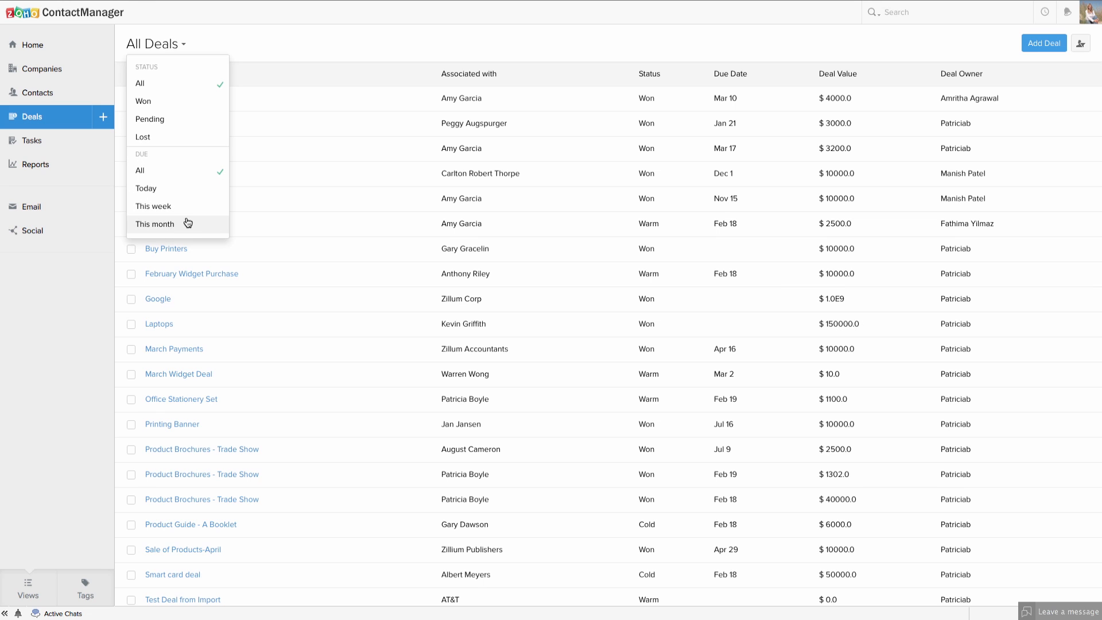
{"action": "left_click", "coordinate": [1082, 46]}
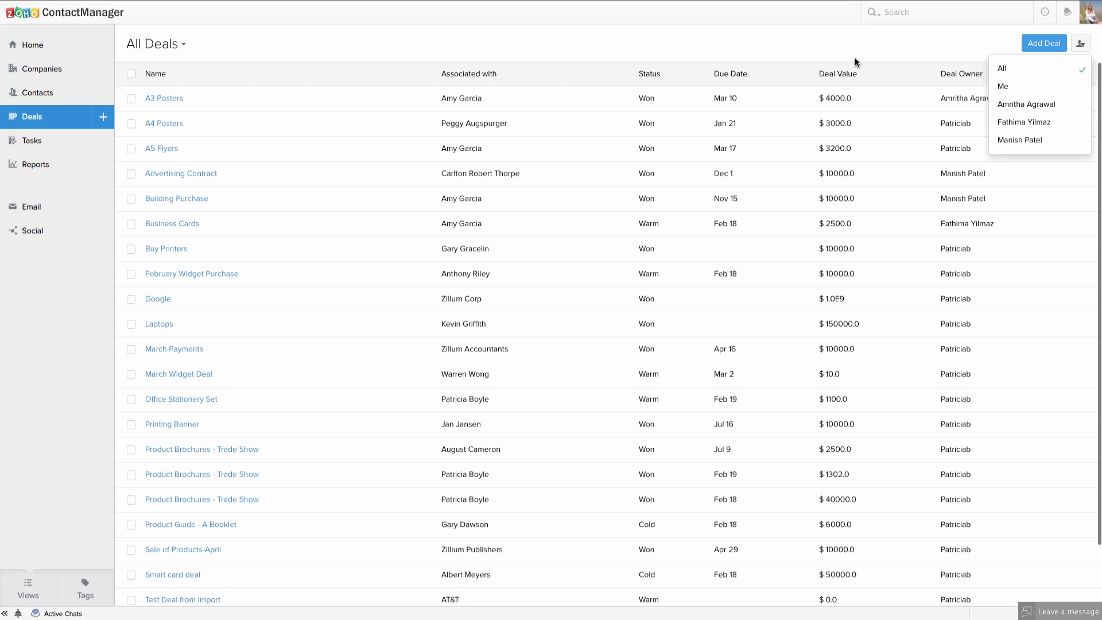
{"action": "left_click", "coordinate": [931, 43]}
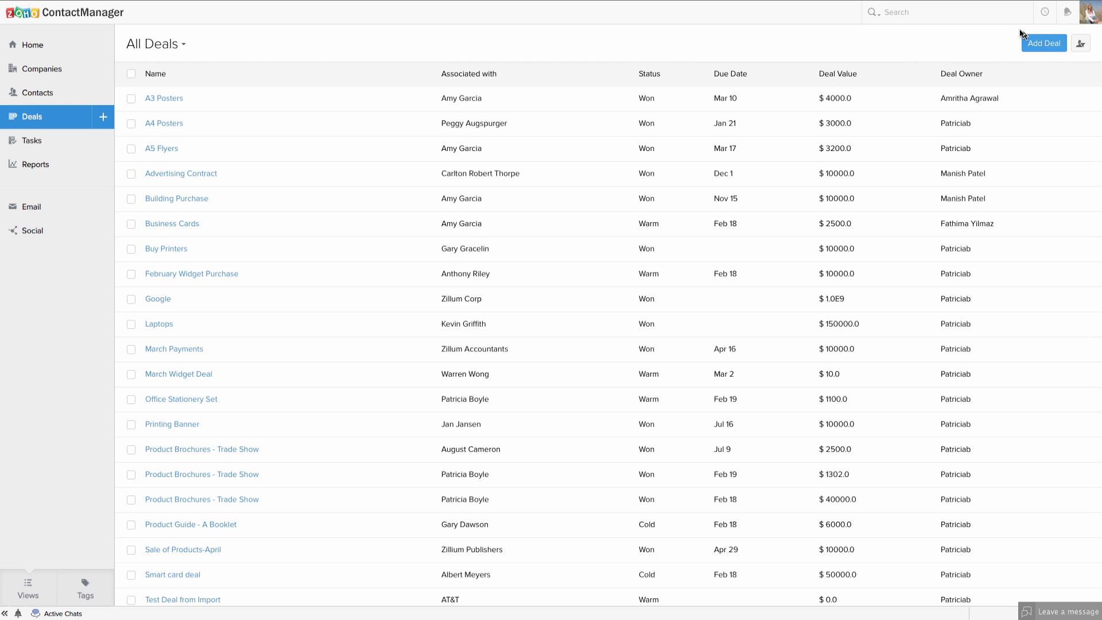
{"action": "left_click", "coordinate": [1042, 47]}
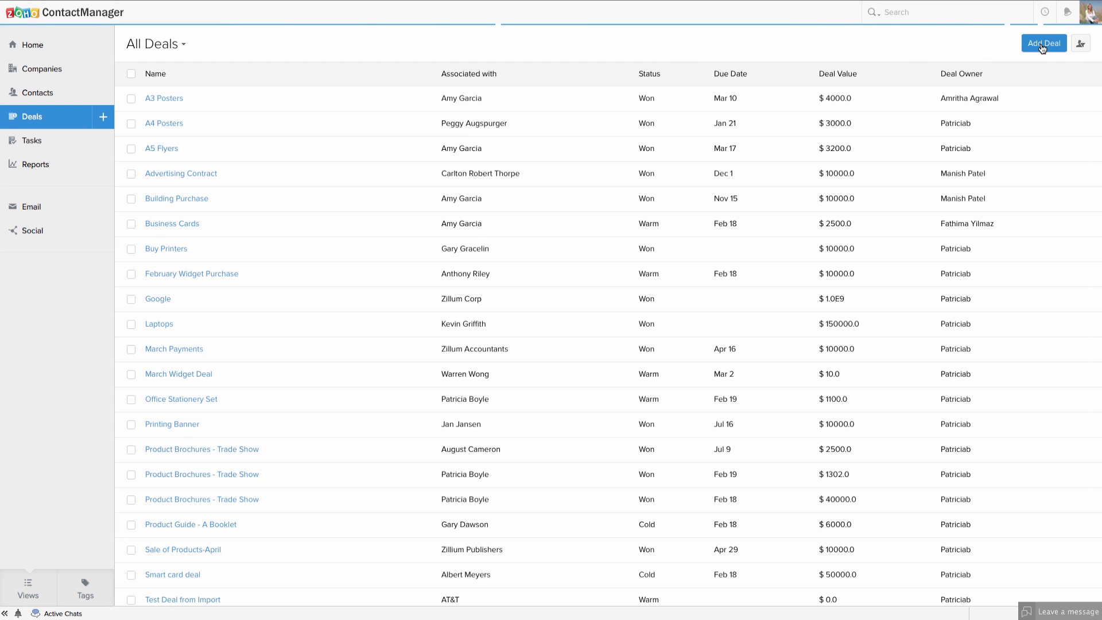
Name the new deal 'A3 Poster (sponsorship)' and associate it with Patty's Realty.
{"action": "left_click", "coordinate": [267, 104]}
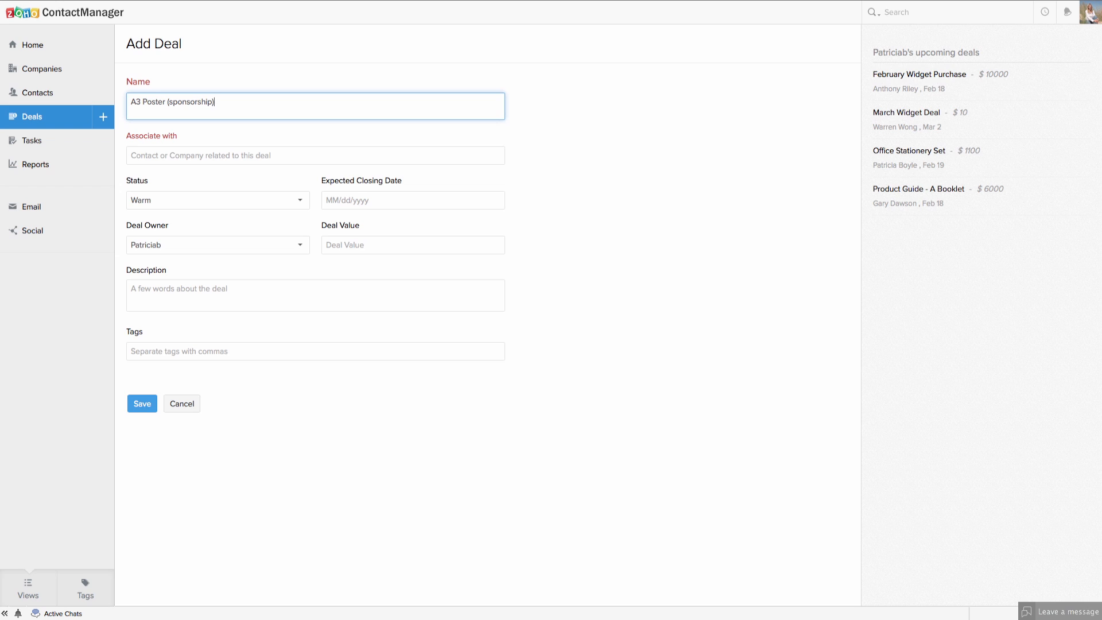
{"action": "left_click", "coordinate": [186, 156]}
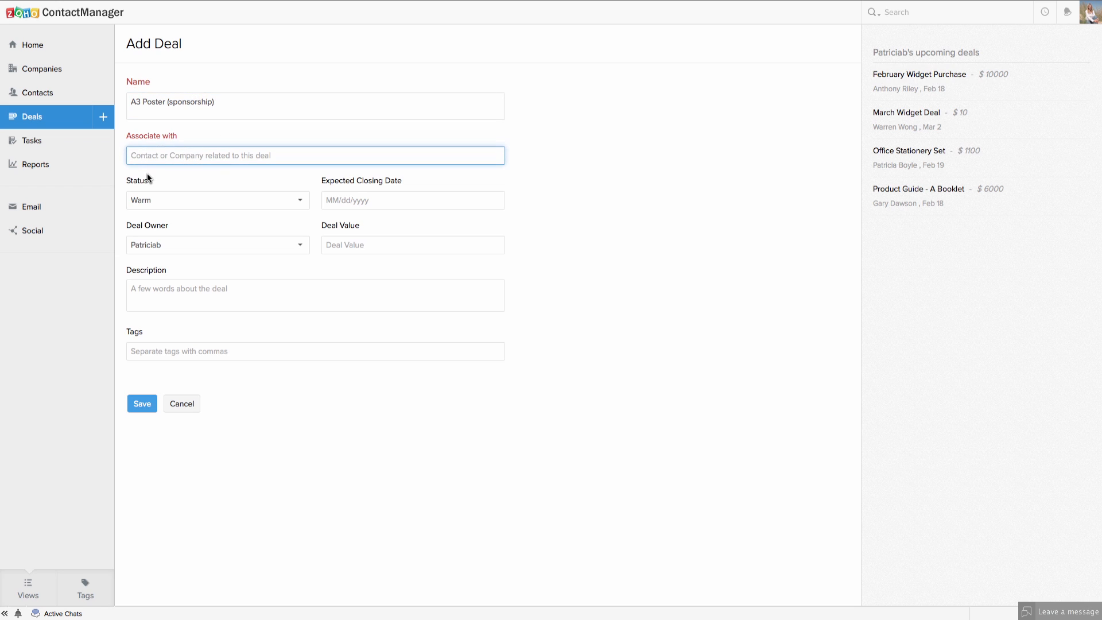
{"action": "type", "text": "Patty"}
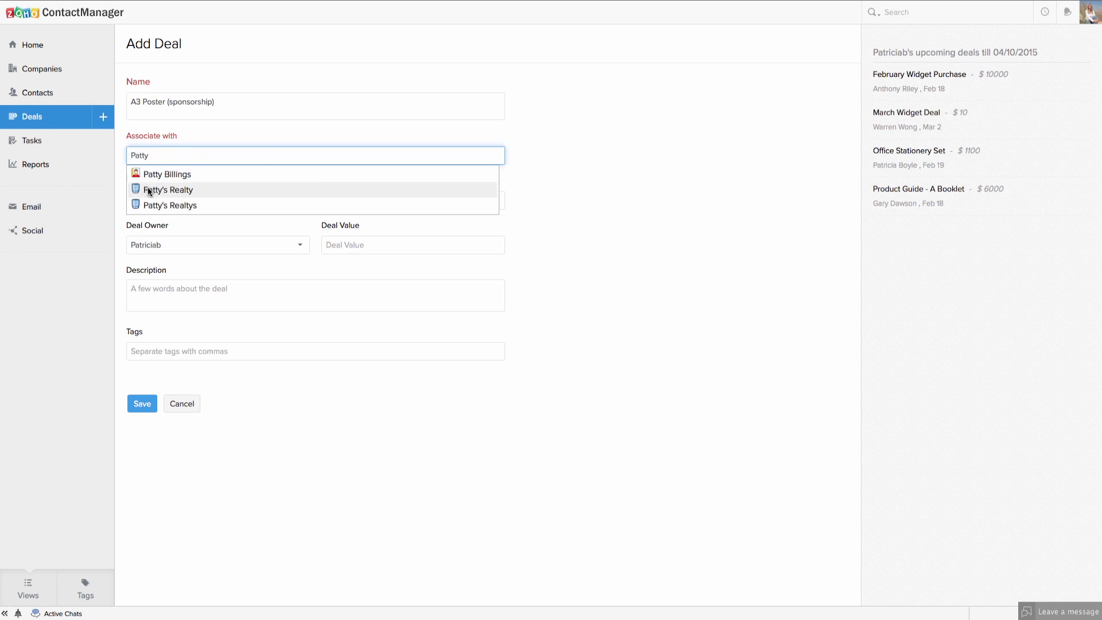
{"action": "left_click", "coordinate": [151, 187]}
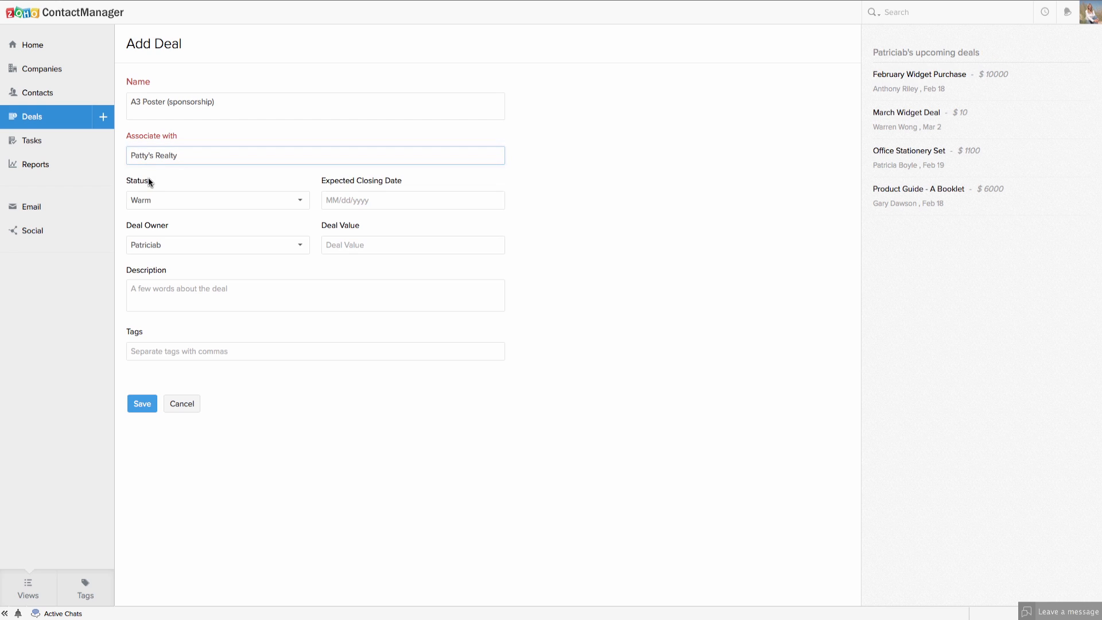
{"action": "left_click", "coordinate": [147, 202]}
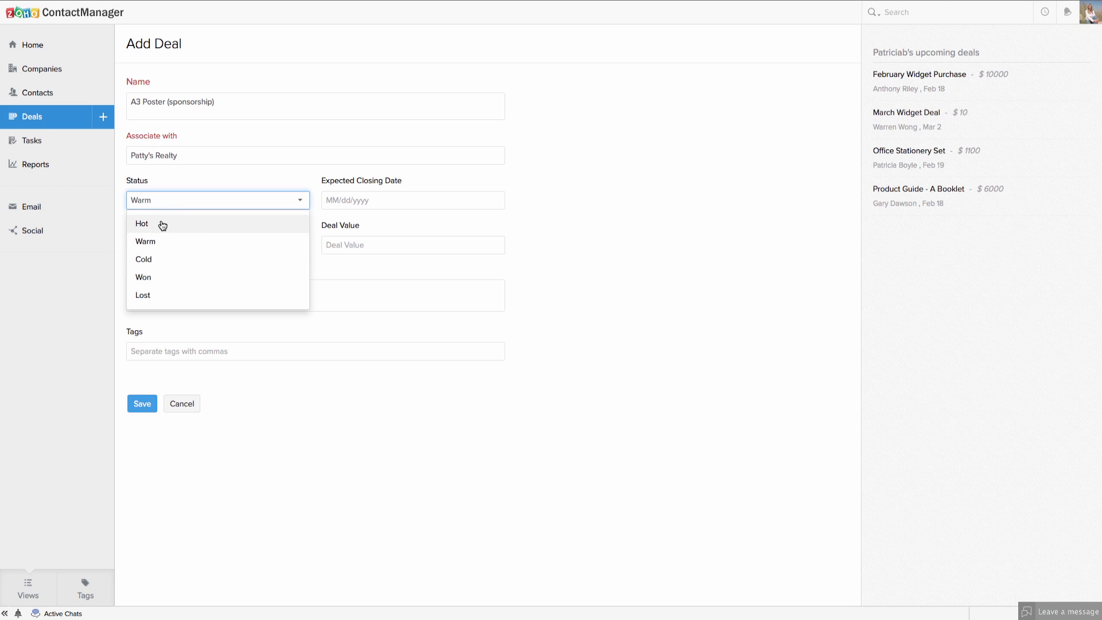
Set the deal status to Warm, closing date to April 10 and value to 500.
{"action": "left_click", "coordinate": [159, 247]}
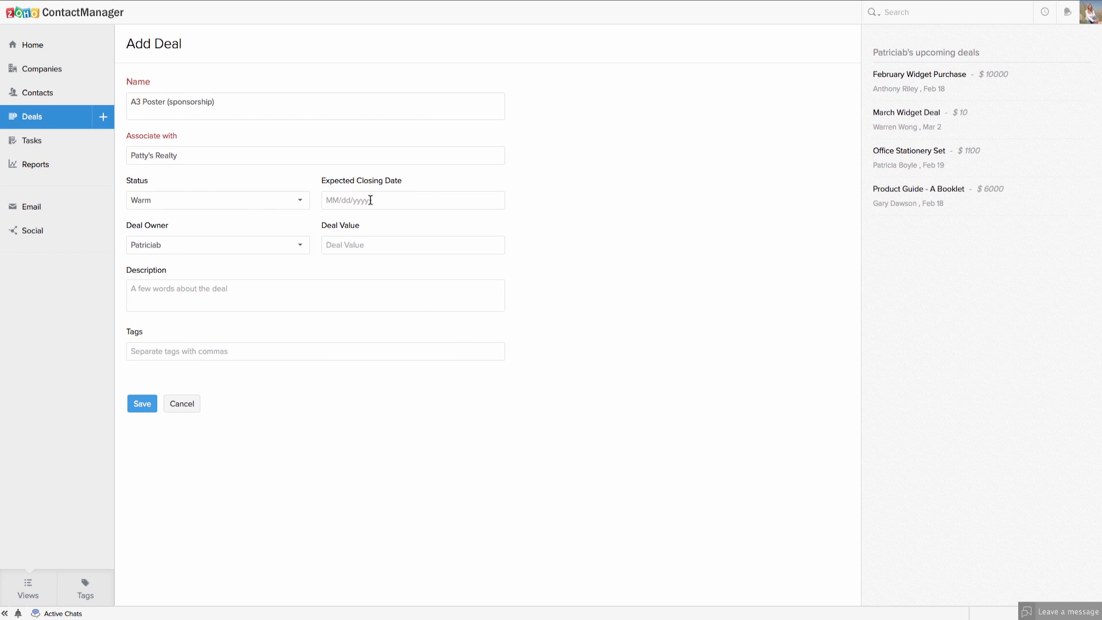
{"action": "left_click", "coordinate": [370, 199]}
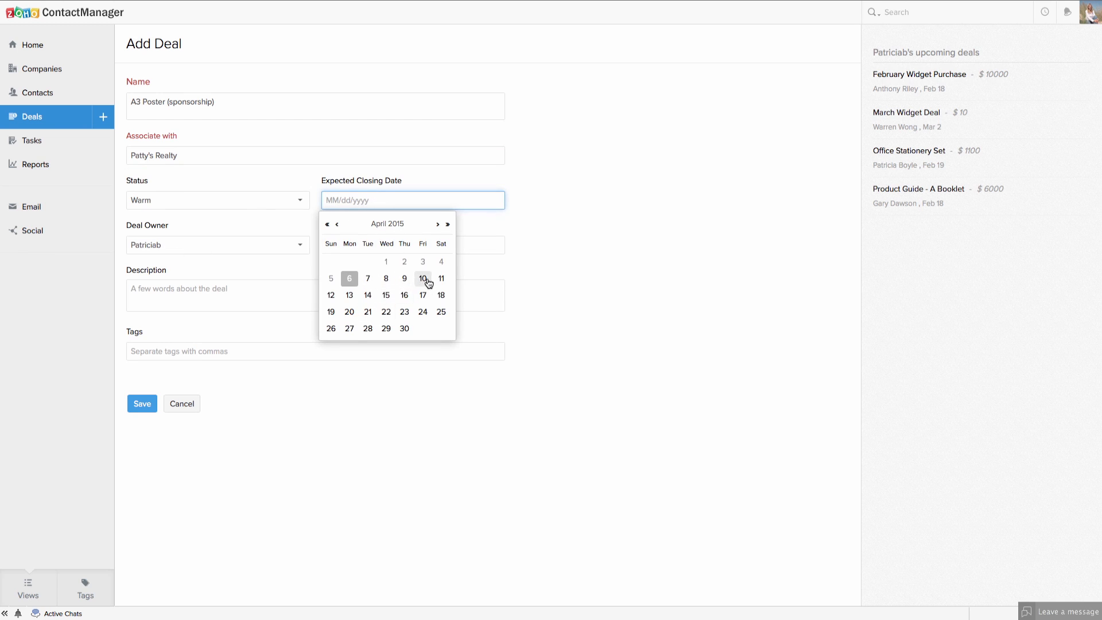
{"action": "left_click", "coordinate": [423, 278]}
{"action": "left_click", "coordinate": [353, 247]}
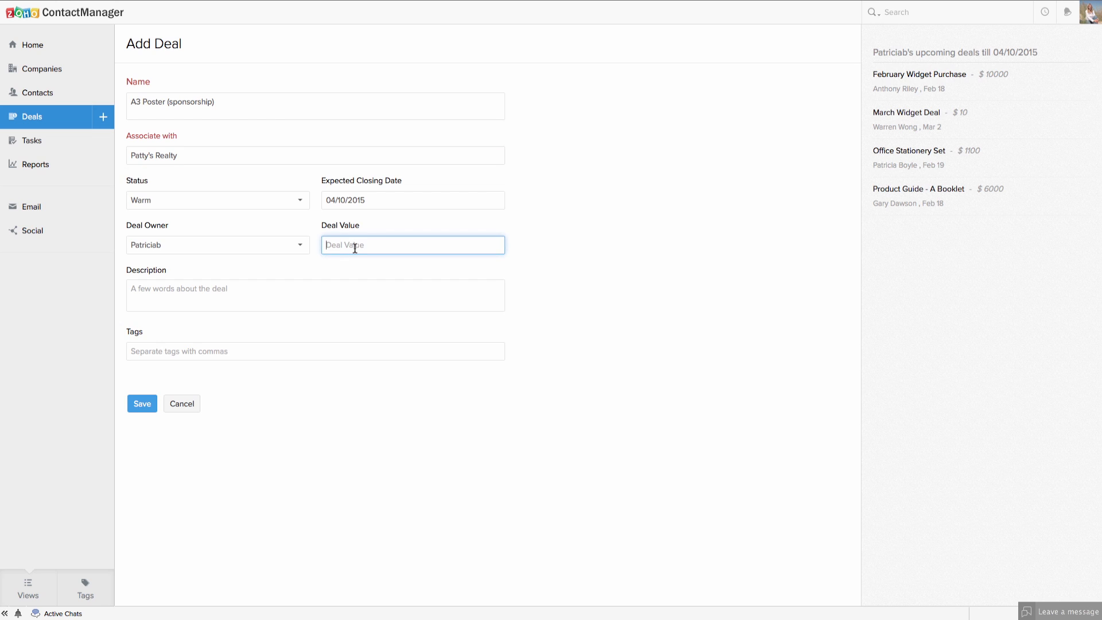
{"action": "type", "text": "500"}
Tag the deal with Poster Printing and save it.
{"action": "left_click", "coordinate": [168, 309]}
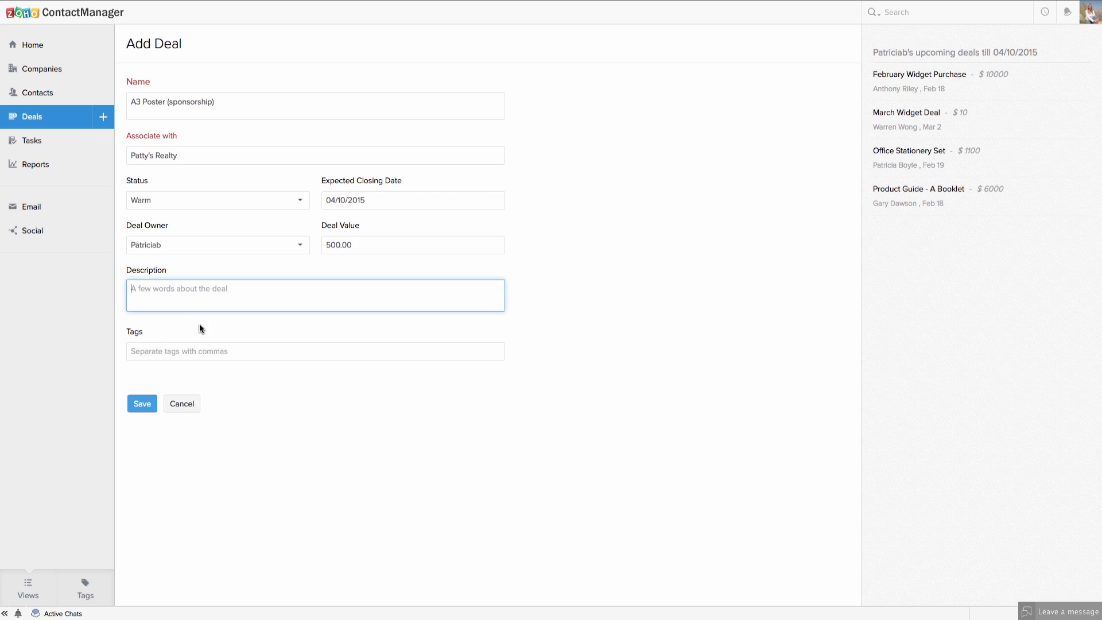
{"action": "left_click", "coordinate": [166, 355]}
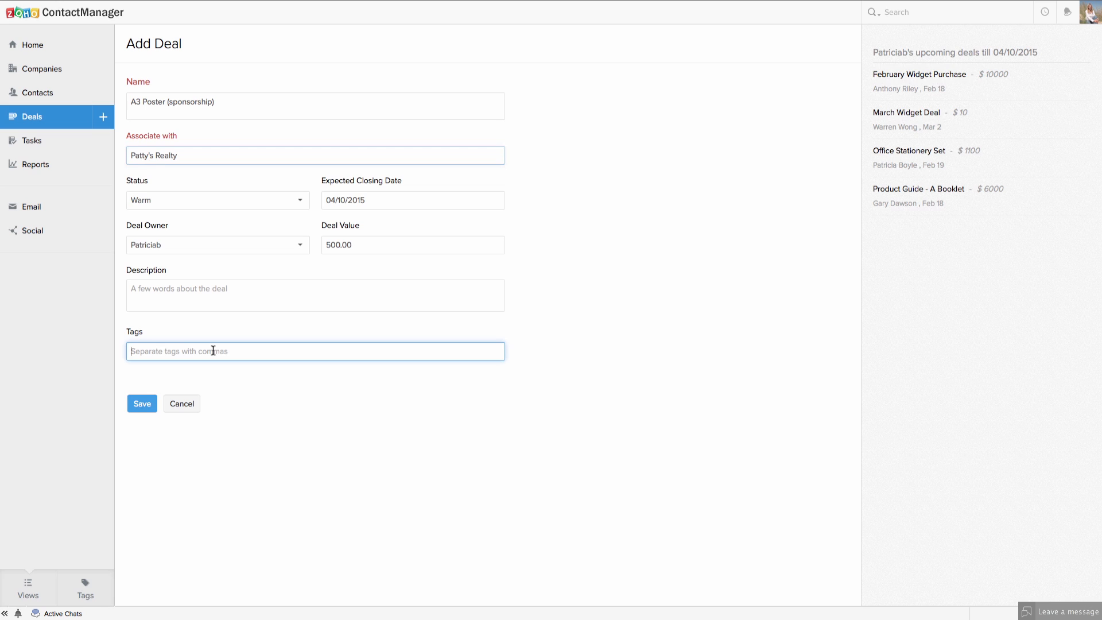
{"action": "type", "text": "ost"}
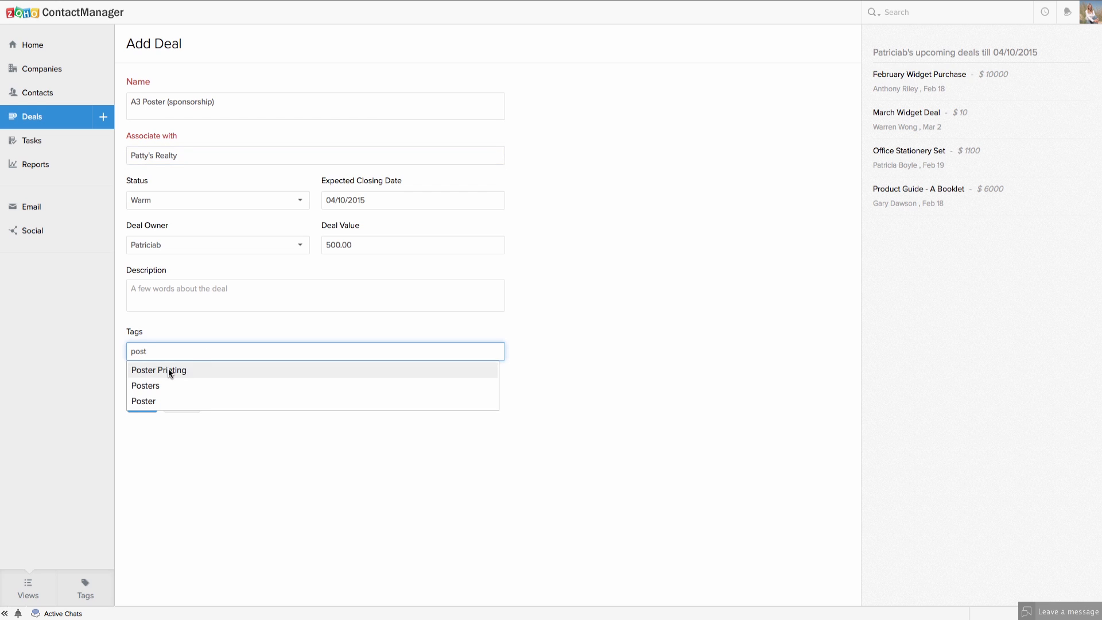
{"action": "left_click", "coordinate": [170, 372]}
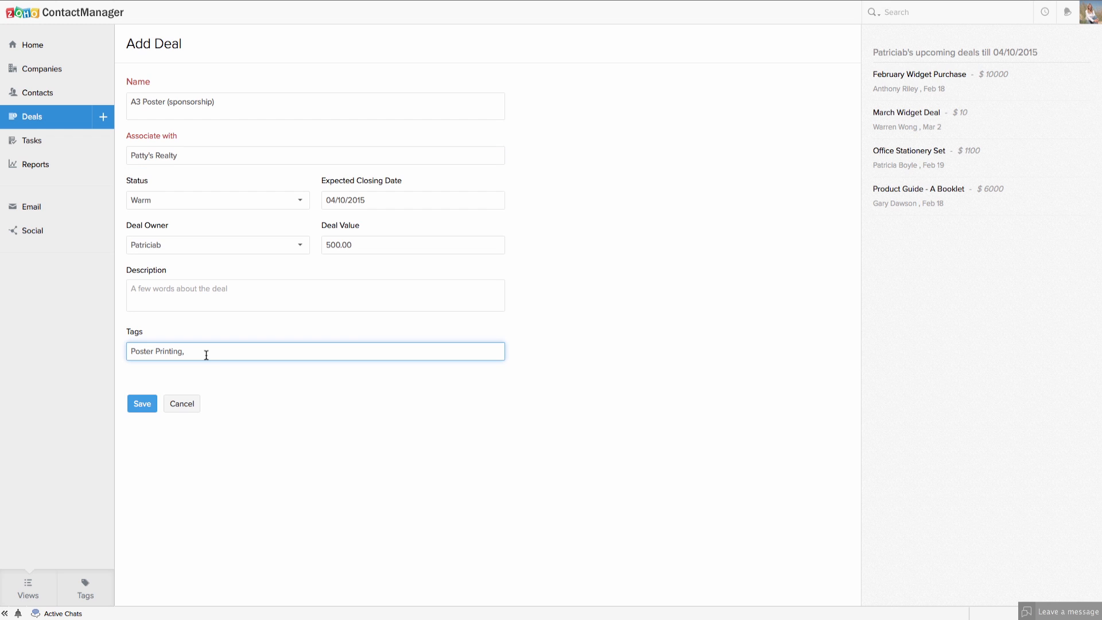
{"action": "left_click", "coordinate": [145, 406]}
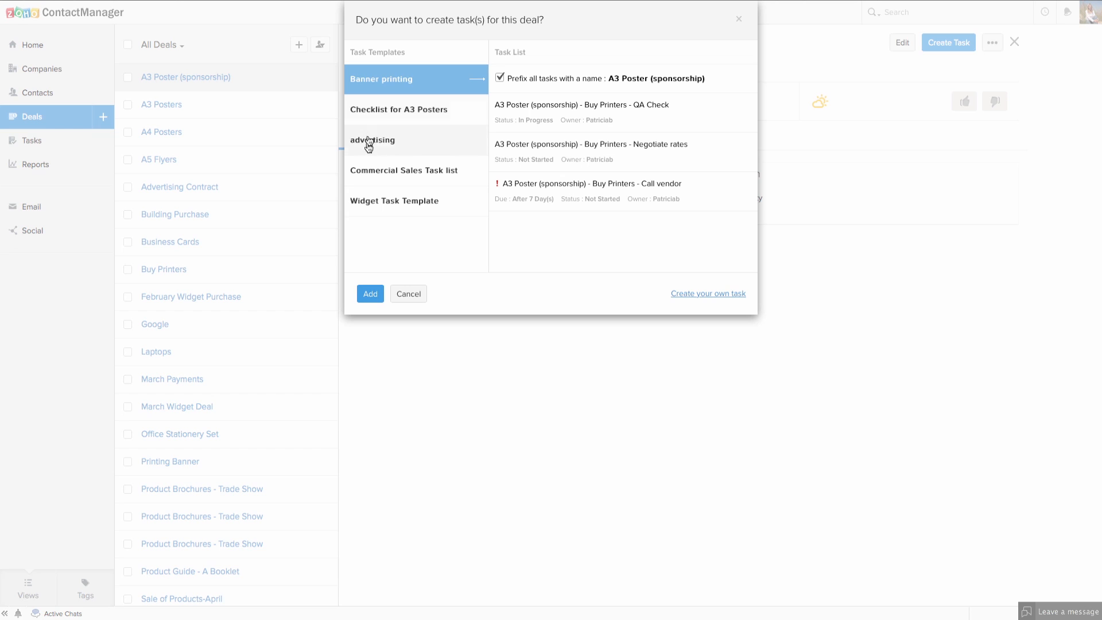
Add the Checklist for A3 Posters template tasks to the new deal.
{"action": "left_click", "coordinate": [399, 113]}
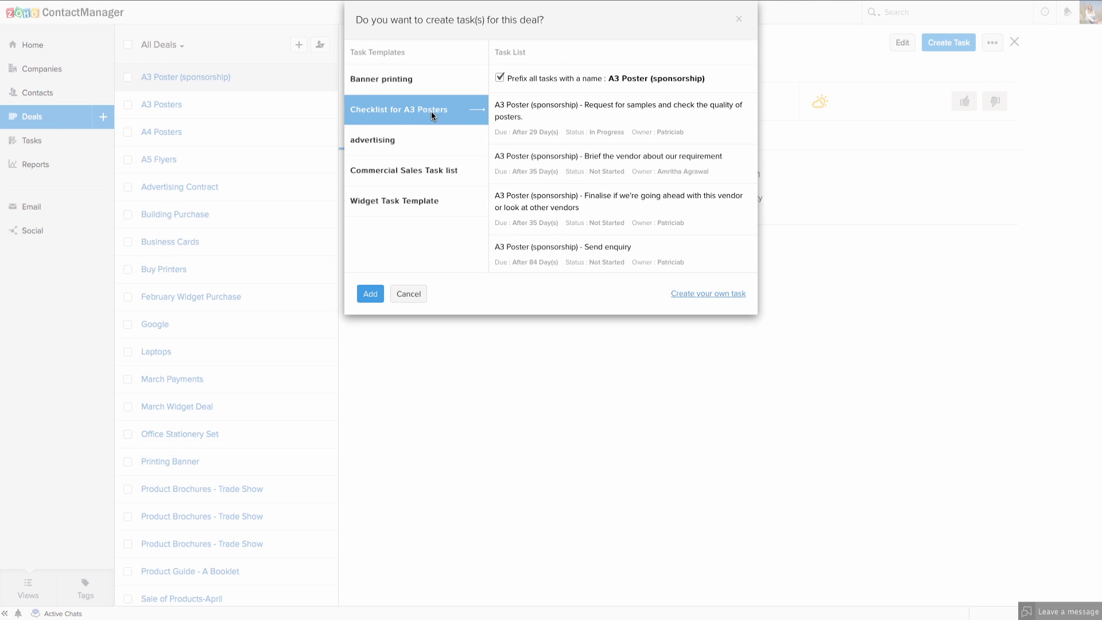
{"action": "scroll", "coordinate": [534, 132], "scroll_direction": "down", "scroll_amount": 1}
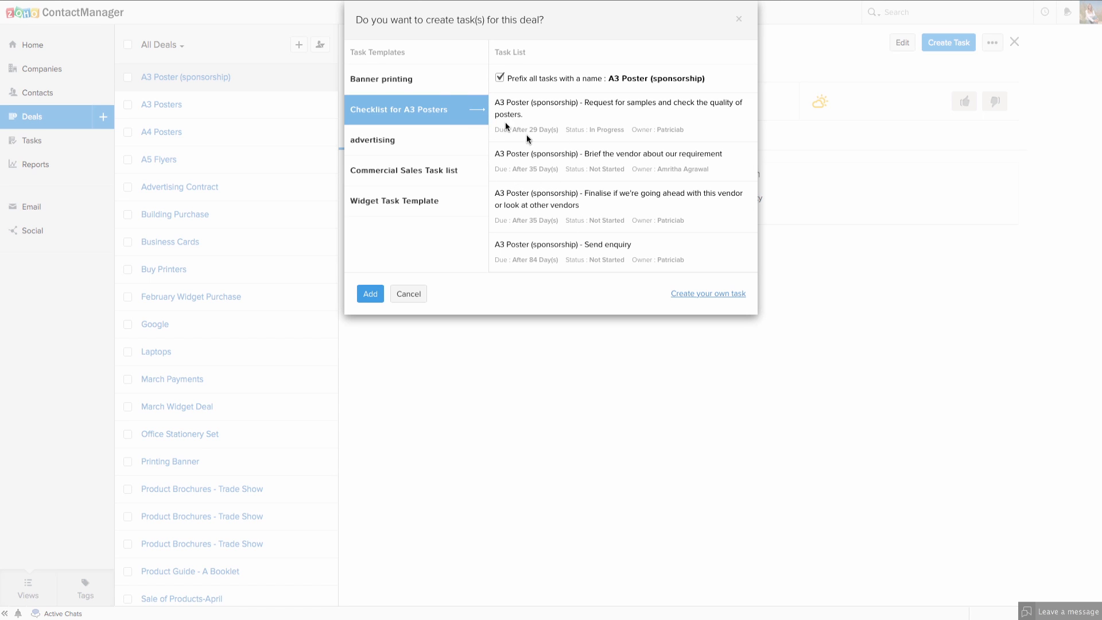
{"action": "left_click", "coordinate": [370, 294]}
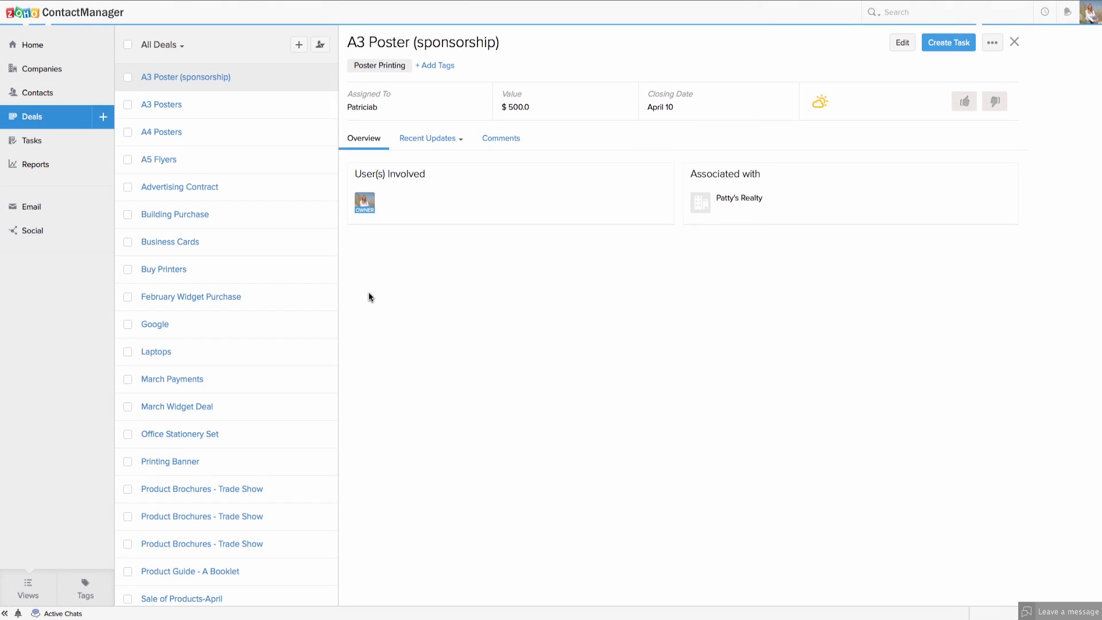
Open the A3 Poster (sponsorship) deal, view its Recent Updates, then its empty Comments tab.
{"action": "left_click", "coordinate": [203, 80]}
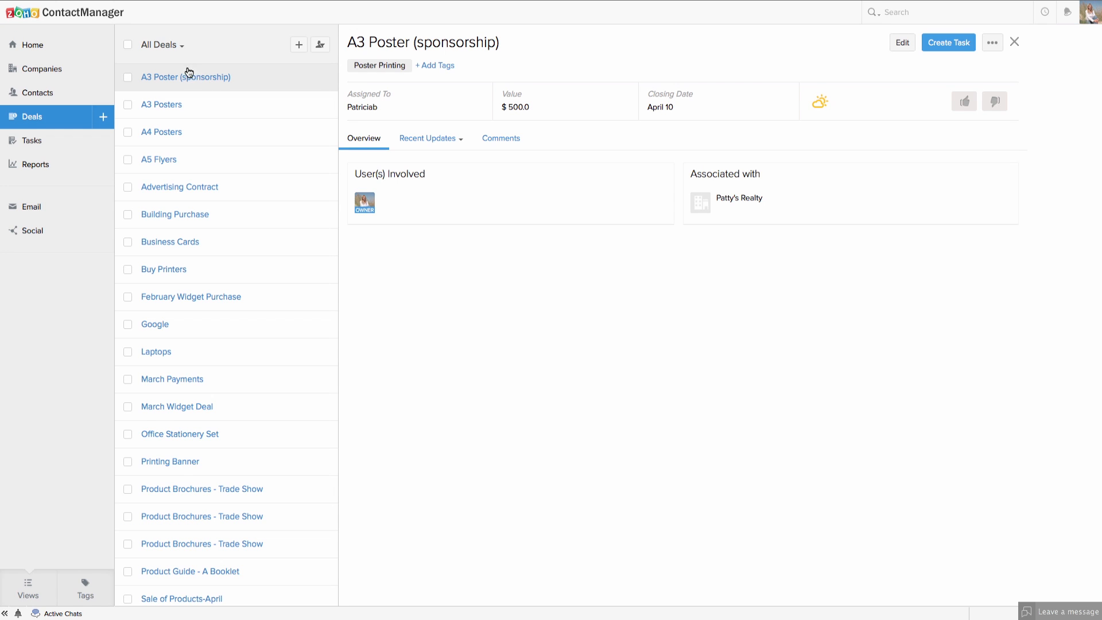
{"action": "left_click", "coordinate": [430, 139]}
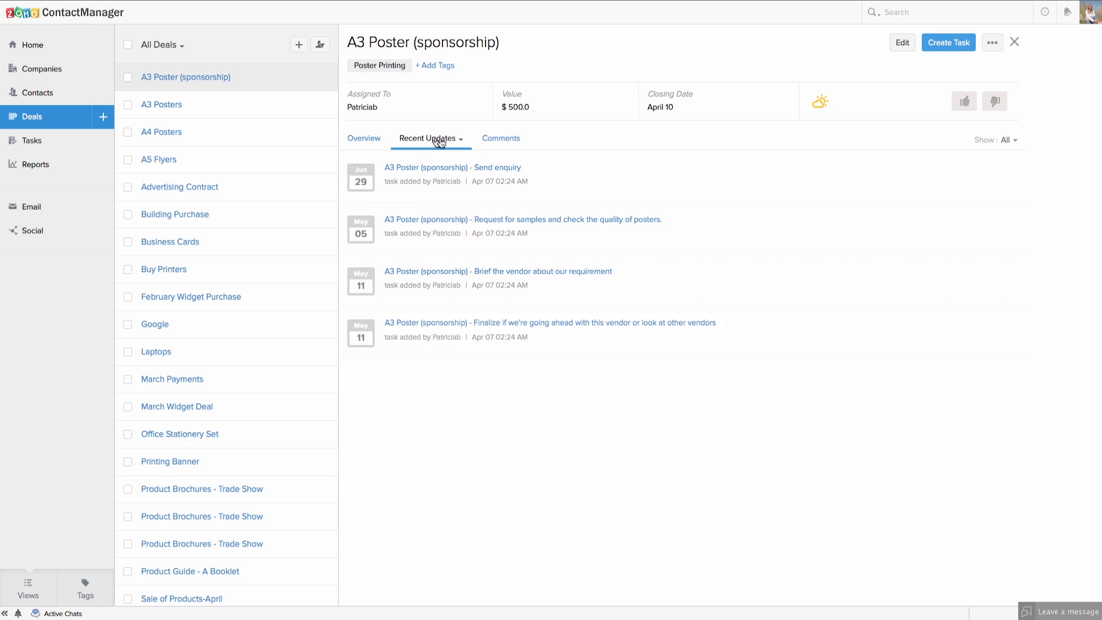
{"action": "left_click", "coordinate": [505, 139]}
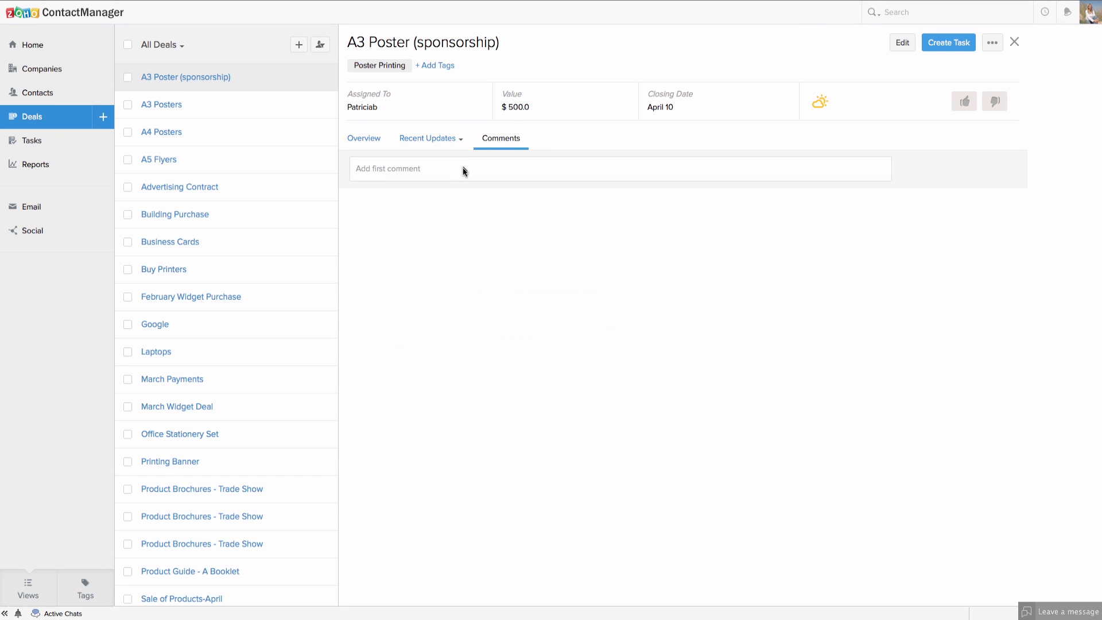
Write the deal comment 'She needs these posters by the end of April. See attached file'.
{"action": "left_click", "coordinate": [503, 173]}
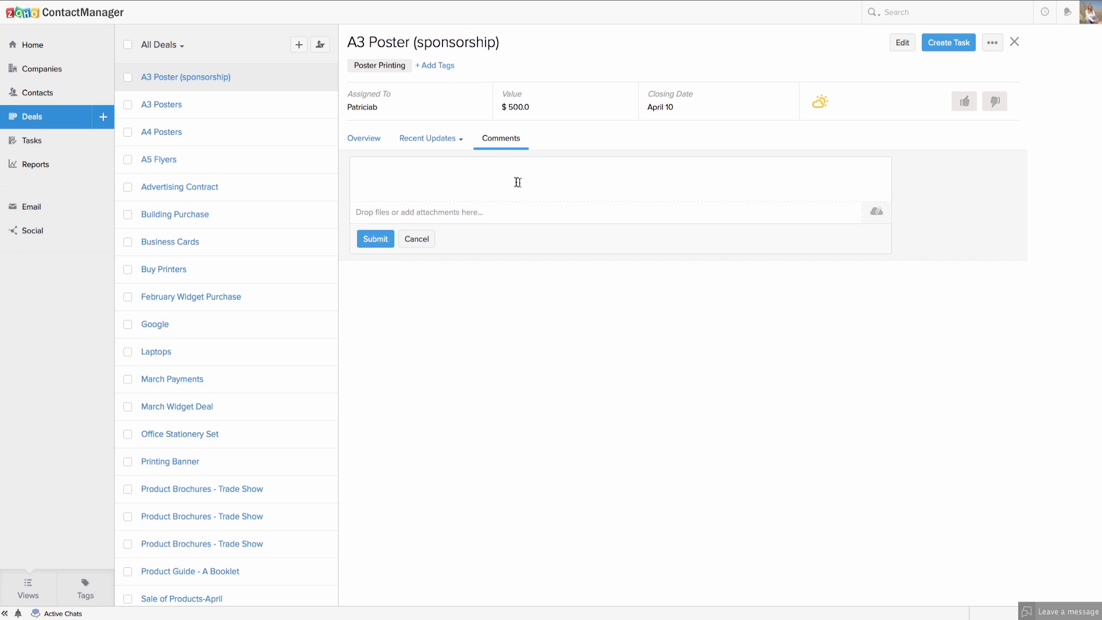
{"action": "mouse_move", "coordinate": [470, 138]}
{"action": "type", "text": "She needs these posters by the end of A"}
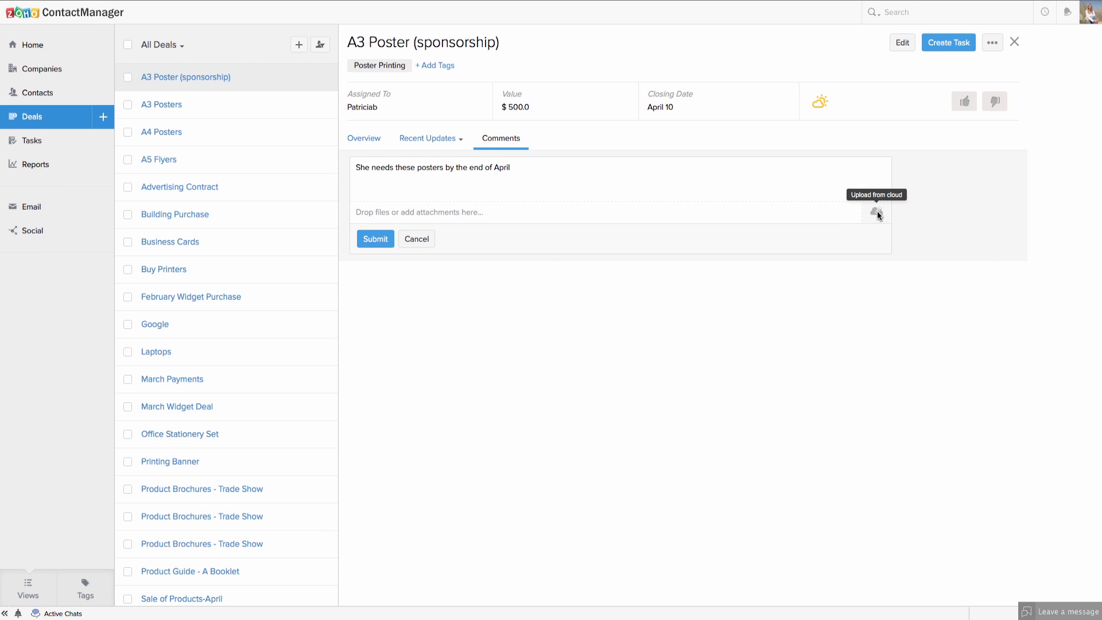
{"action": "type", "text": "pril. See attached file"}
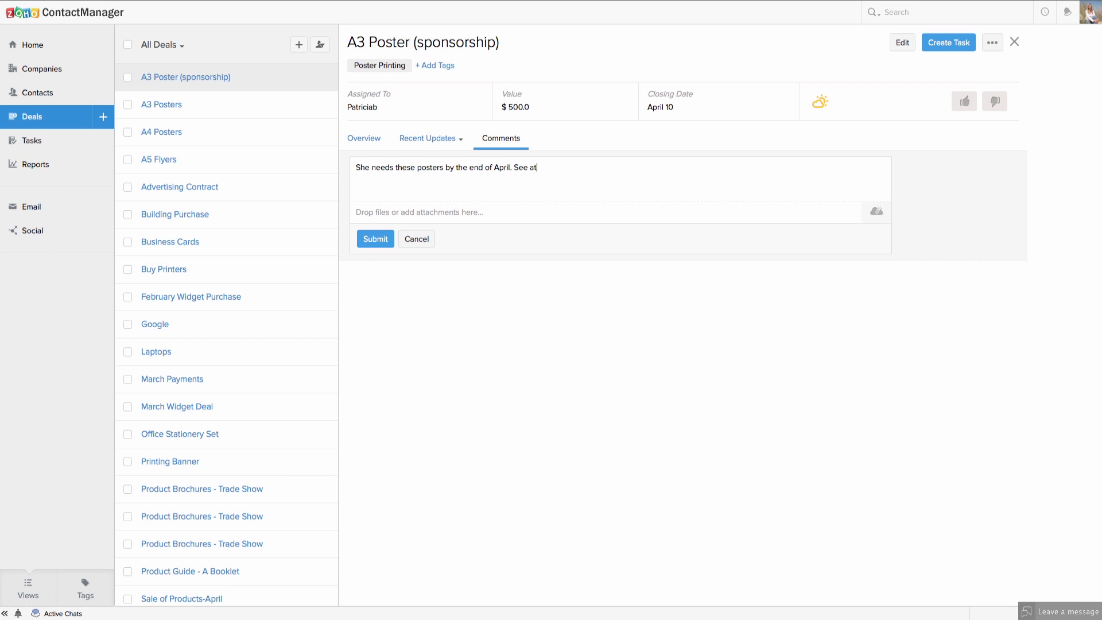
{"action": "left_click", "coordinate": [875, 212]}
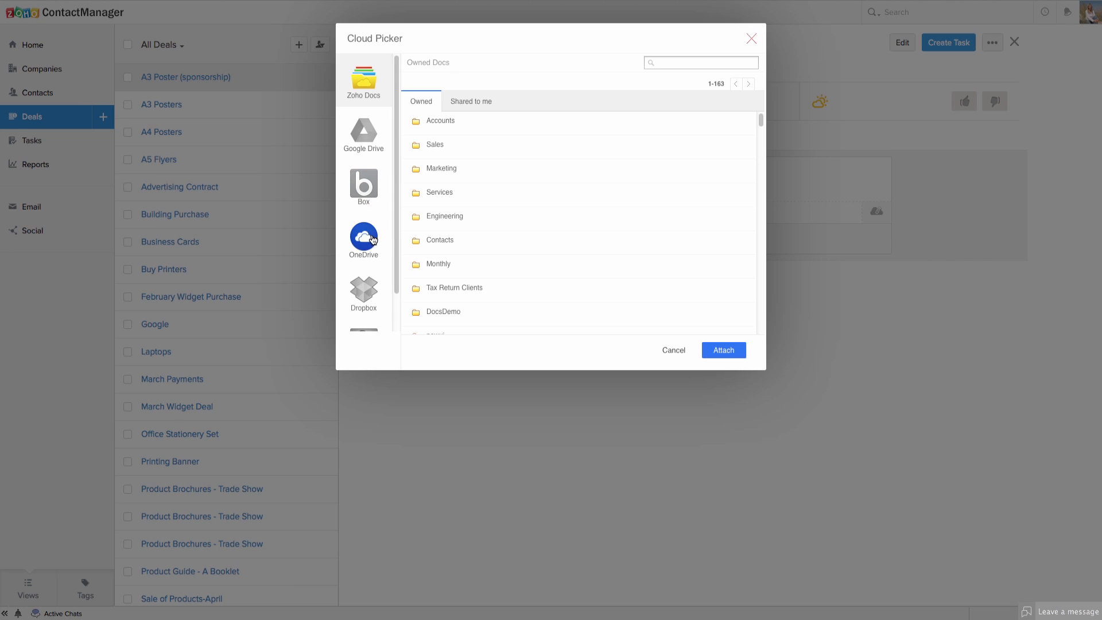
{"action": "scroll", "coordinate": [372, 239], "scroll_direction": "down", "scroll_amount": 1}
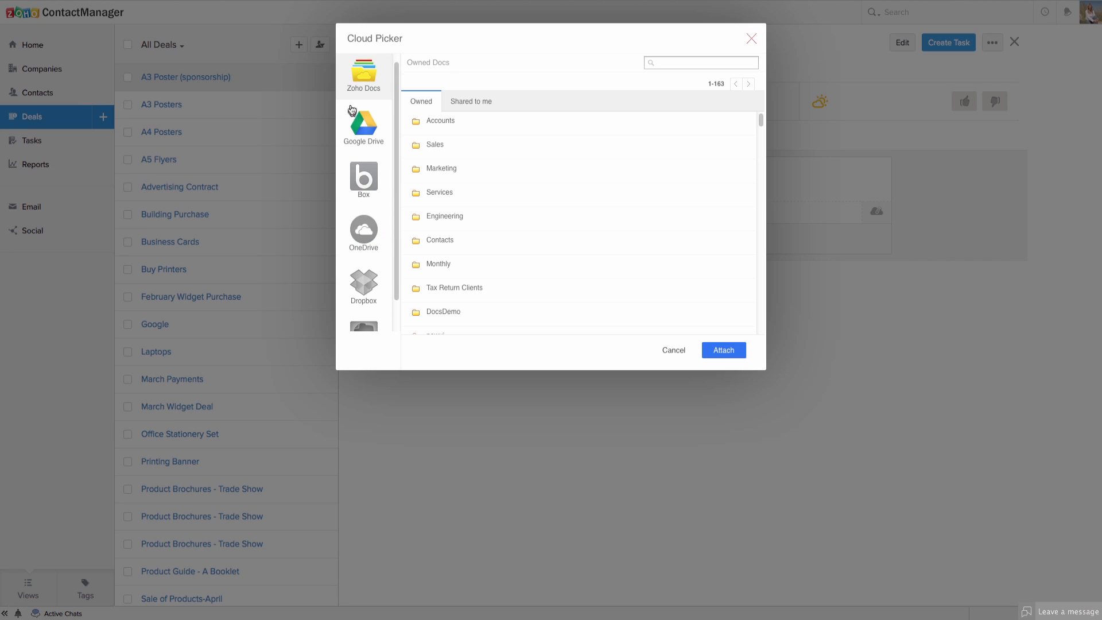
{"action": "scroll", "coordinate": [367, 287], "scroll_direction": "down", "scroll_amount": 3}
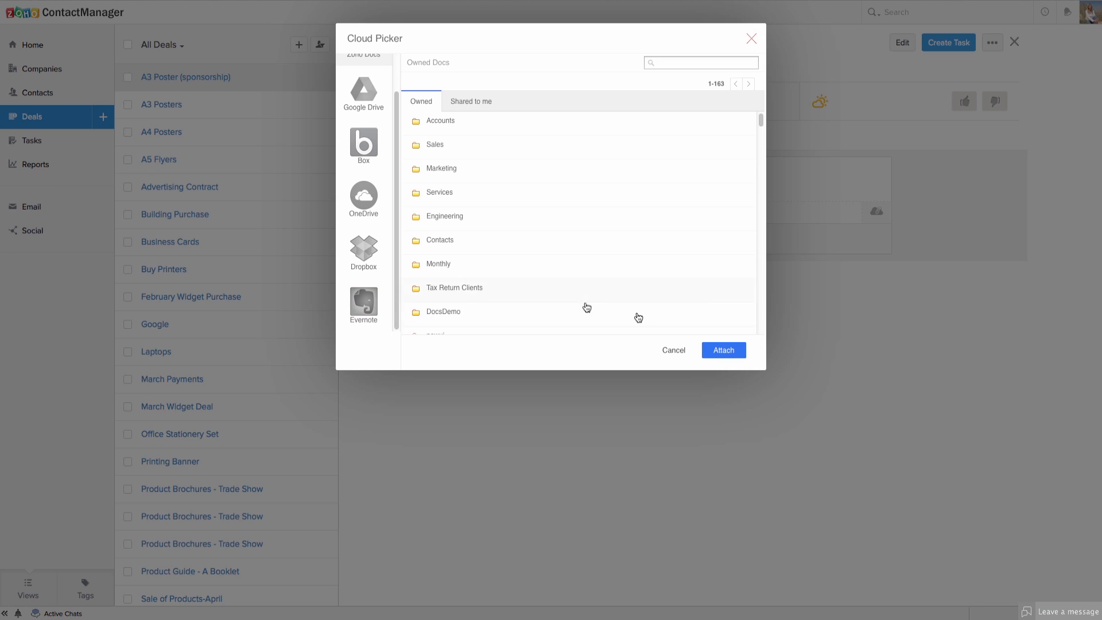
{"action": "scroll", "coordinate": [615, 333], "scroll_direction": "down", "scroll_amount": 2}
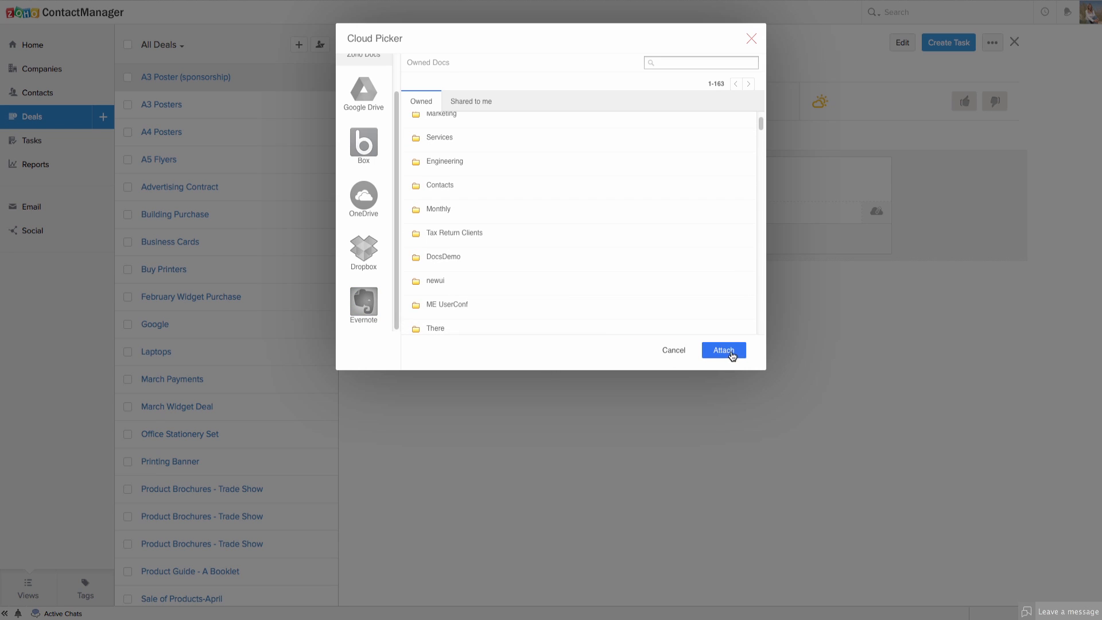
{"action": "scroll", "coordinate": [542, 235], "scroll_direction": "up", "scroll_amount": 2}
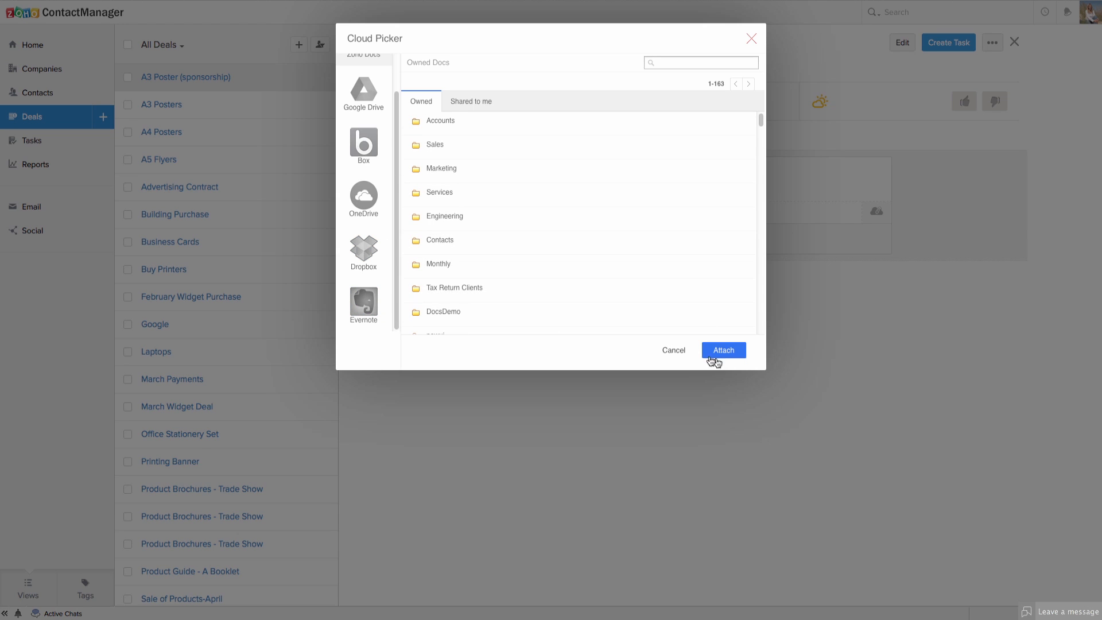
{"action": "left_click", "coordinate": [732, 354]}
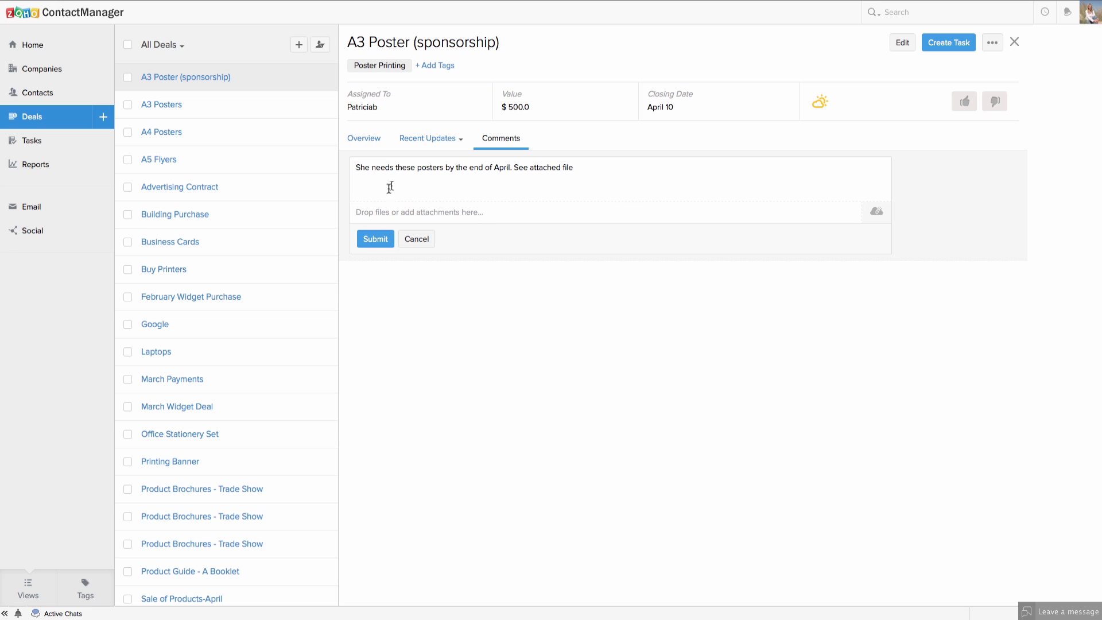
Post the comment on A3 Poster (sponsorship) and go to the All Deals list.
{"action": "left_click", "coordinate": [380, 243]}
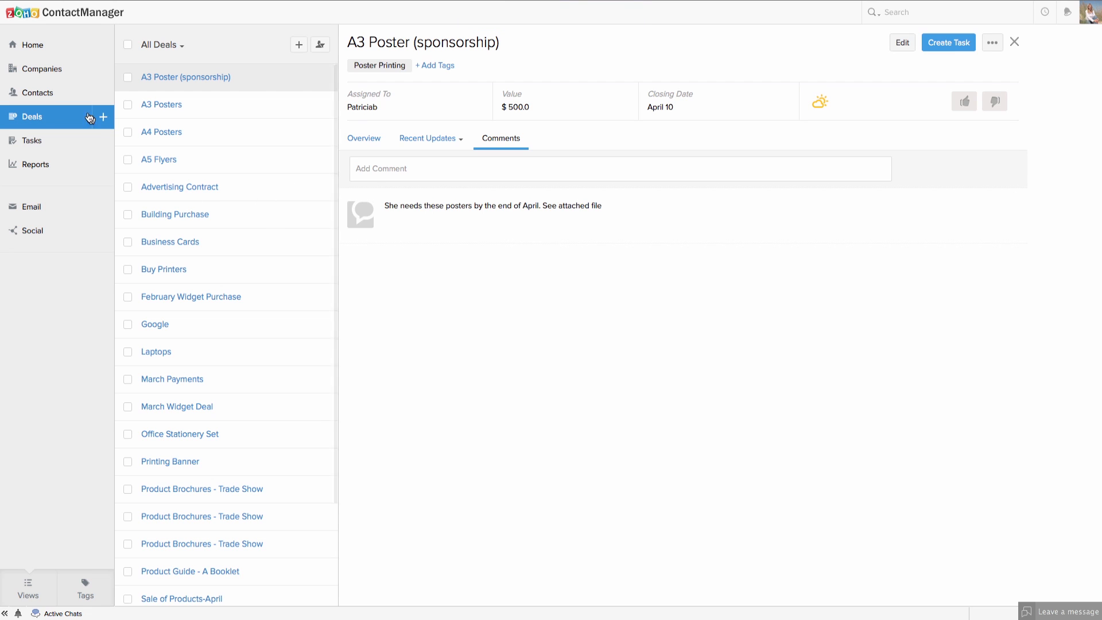
{"action": "left_click", "coordinate": [30, 118]}
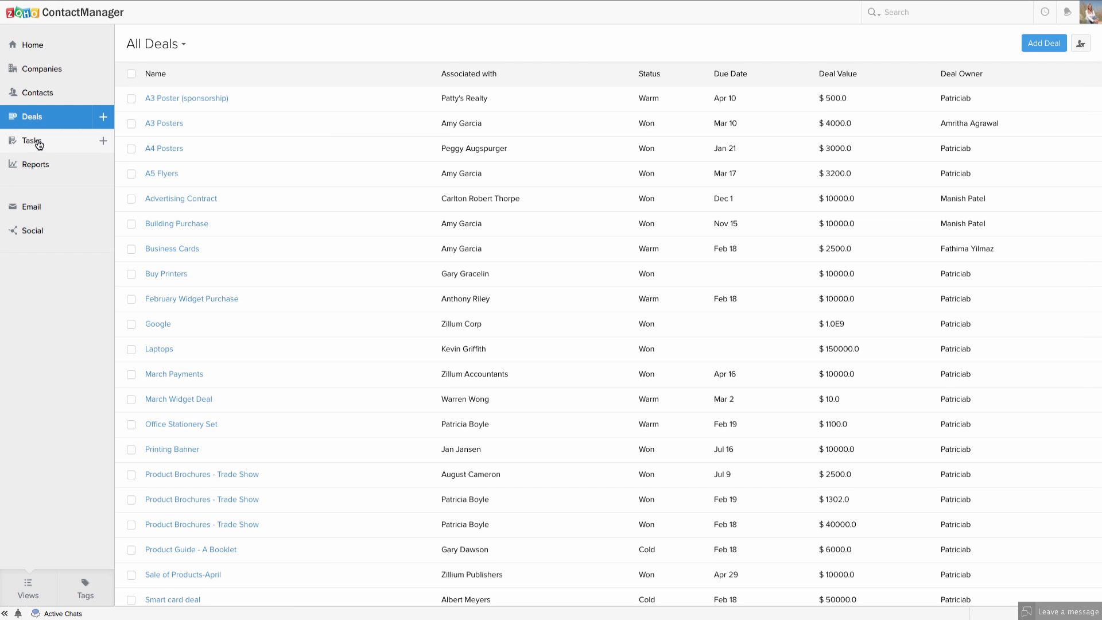
Switch to the Overdue + Today Tasks list from the sidebar.
{"action": "left_click", "coordinate": [29, 142]}
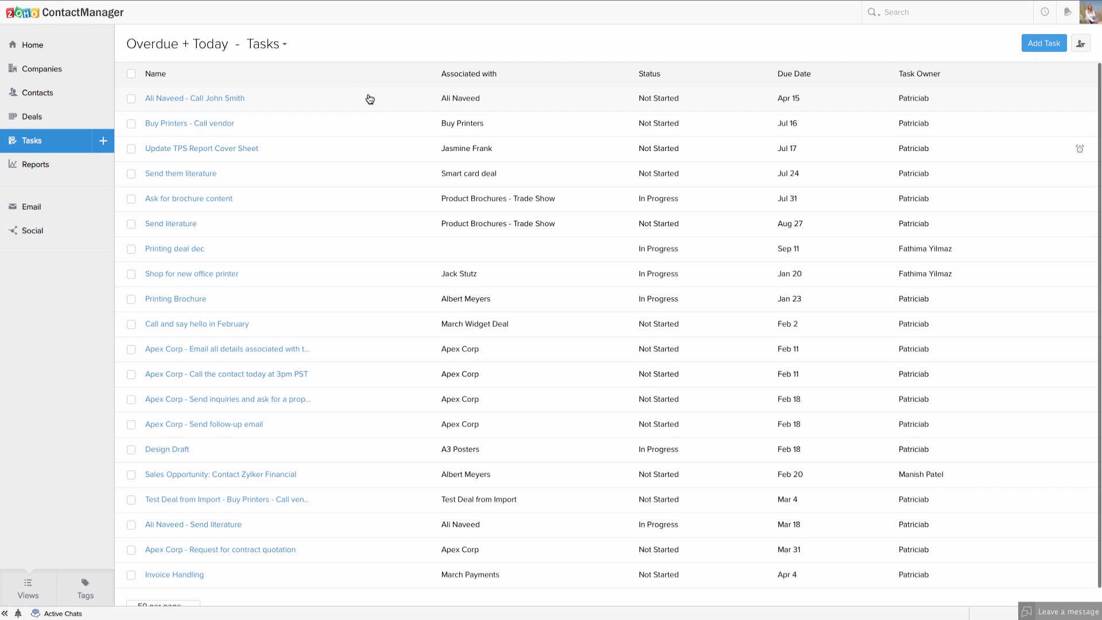
{"action": "left_click", "coordinate": [1025, 45]}
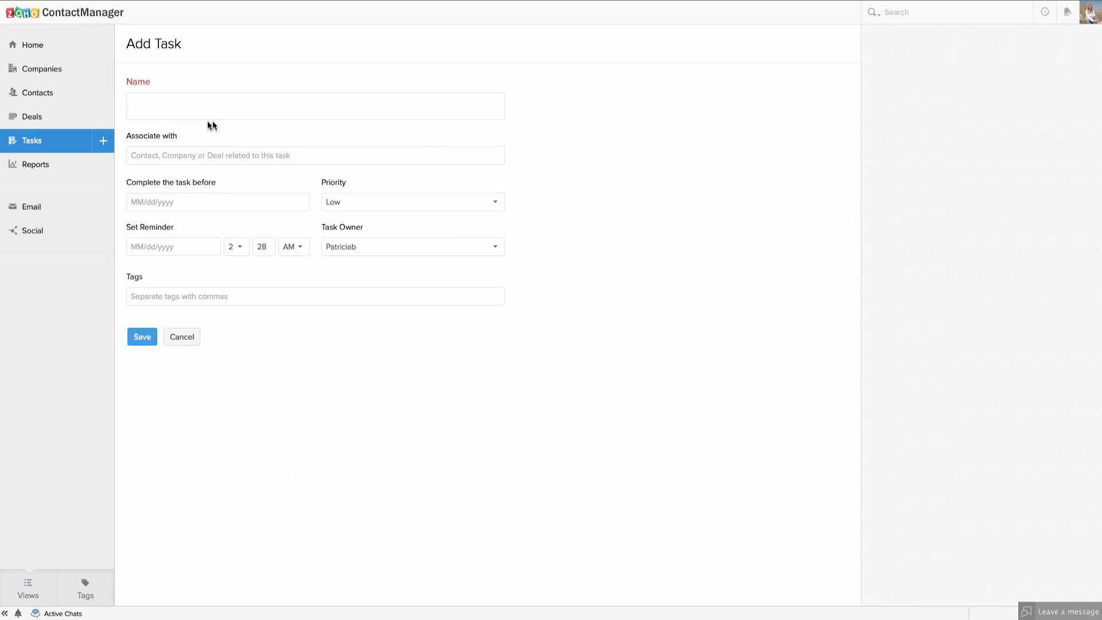
{"action": "left_click", "coordinate": [196, 112]}
{"action": "left_click", "coordinate": [187, 155]}
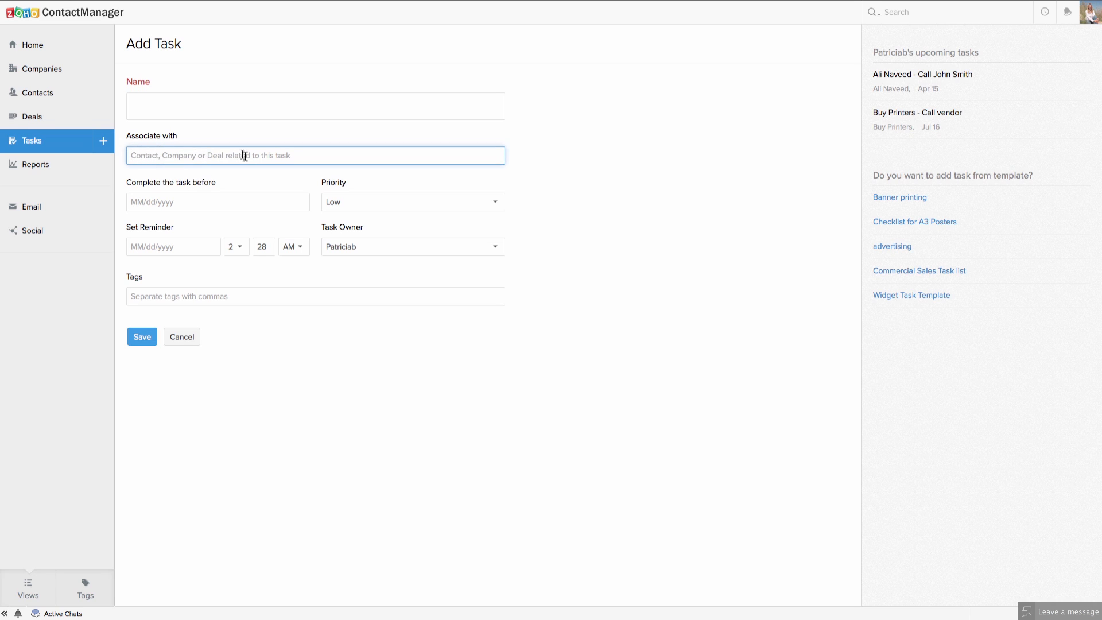
{"action": "left_click", "coordinate": [171, 203]}
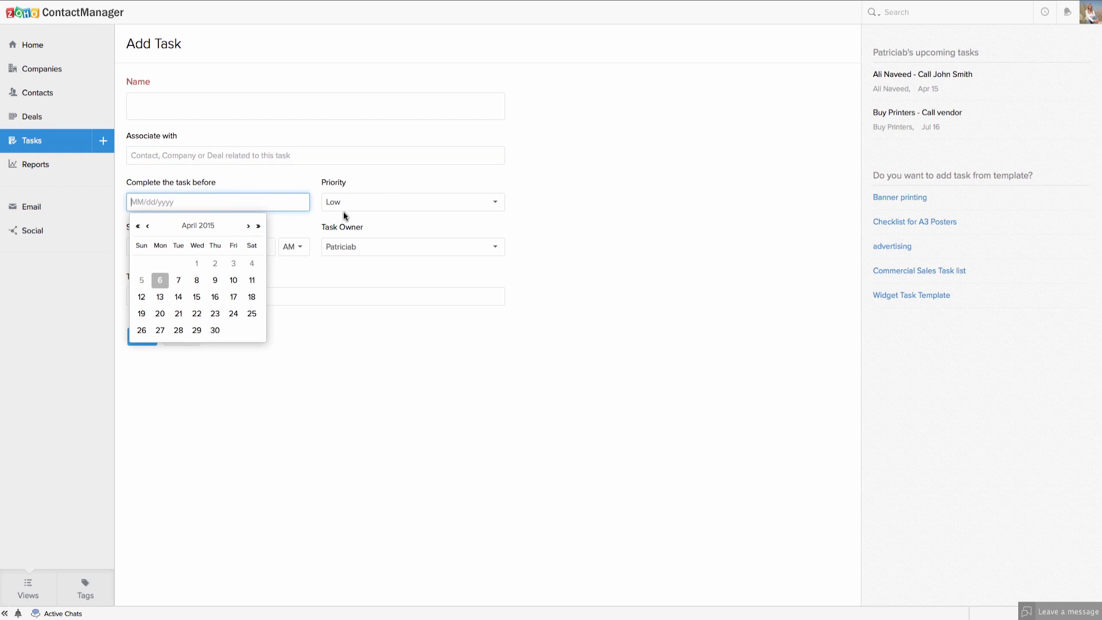
{"action": "left_click", "coordinate": [387, 316]}
{"action": "left_click", "coordinate": [390, 251]}
{"action": "left_click", "coordinate": [373, 269]}
{"action": "left_click", "coordinate": [388, 246]}
{"action": "left_click", "coordinate": [356, 253]}
{"action": "left_click", "coordinate": [133, 300]}
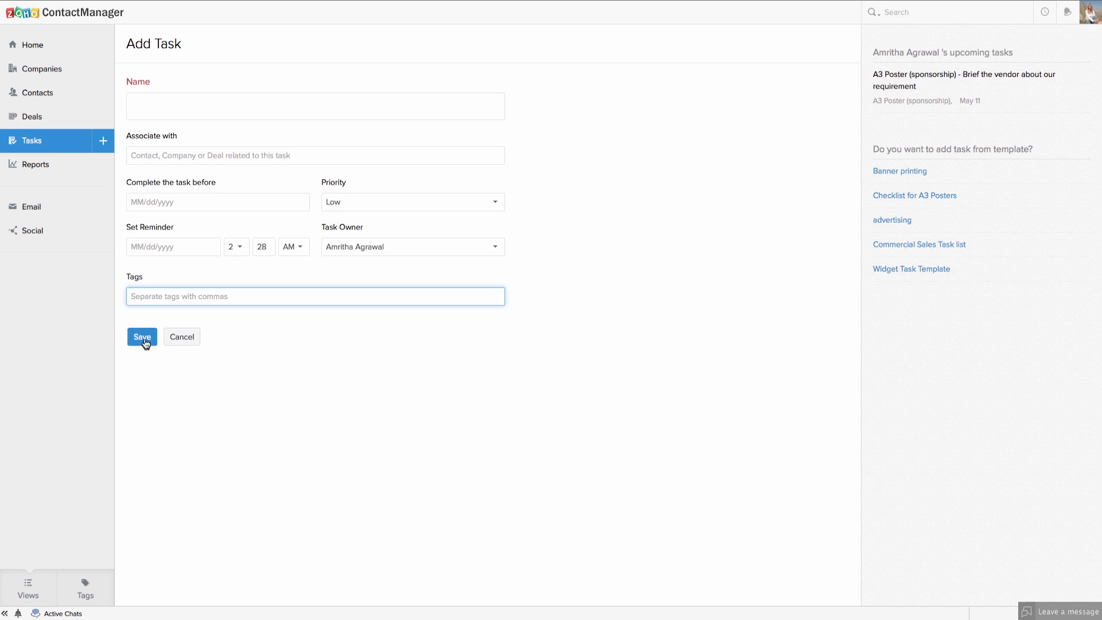
{"action": "left_click", "coordinate": [174, 340]}
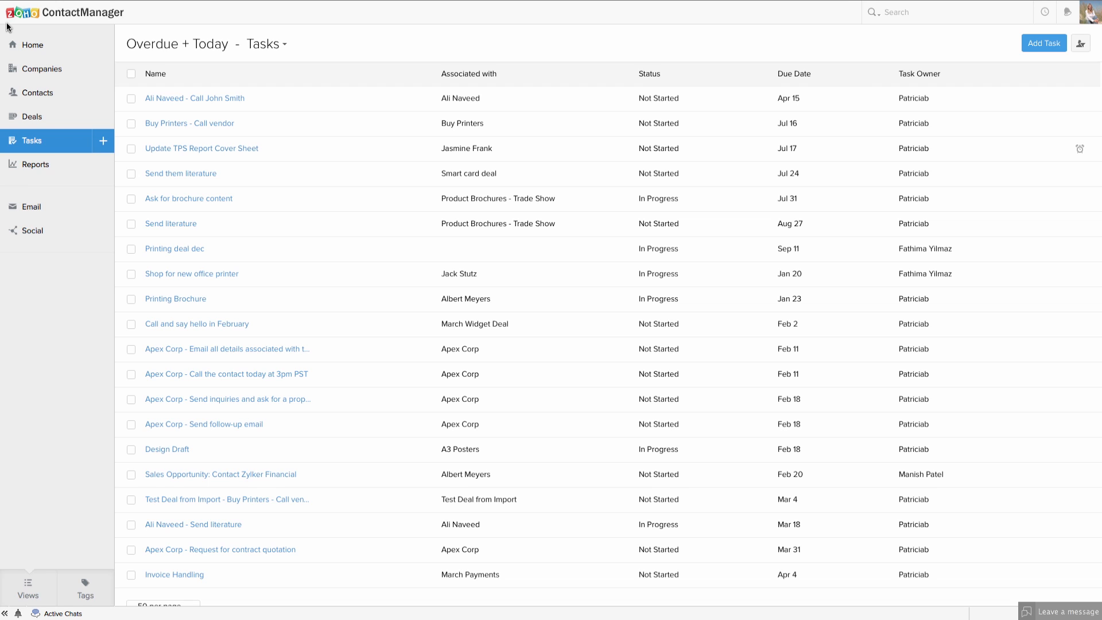
Browse the Home feed, dismiss a task's comment box, then open the Company Mailing List report.
{"action": "left_click", "coordinate": [35, 46]}
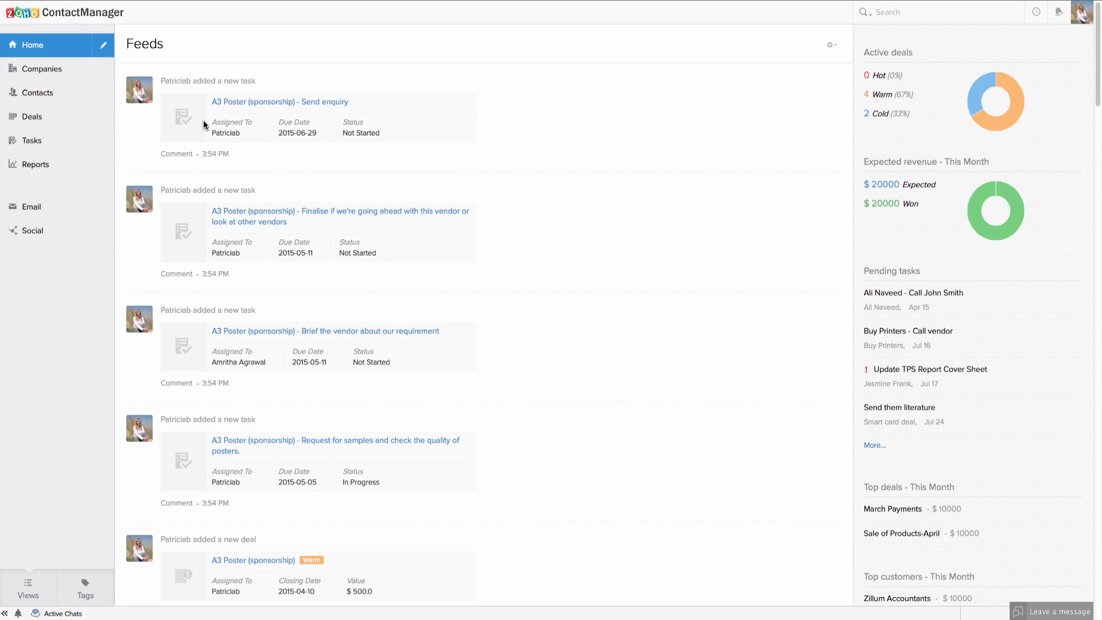
{"action": "scroll", "coordinate": [258, 372], "scroll_direction": "down", "scroll_amount": 2}
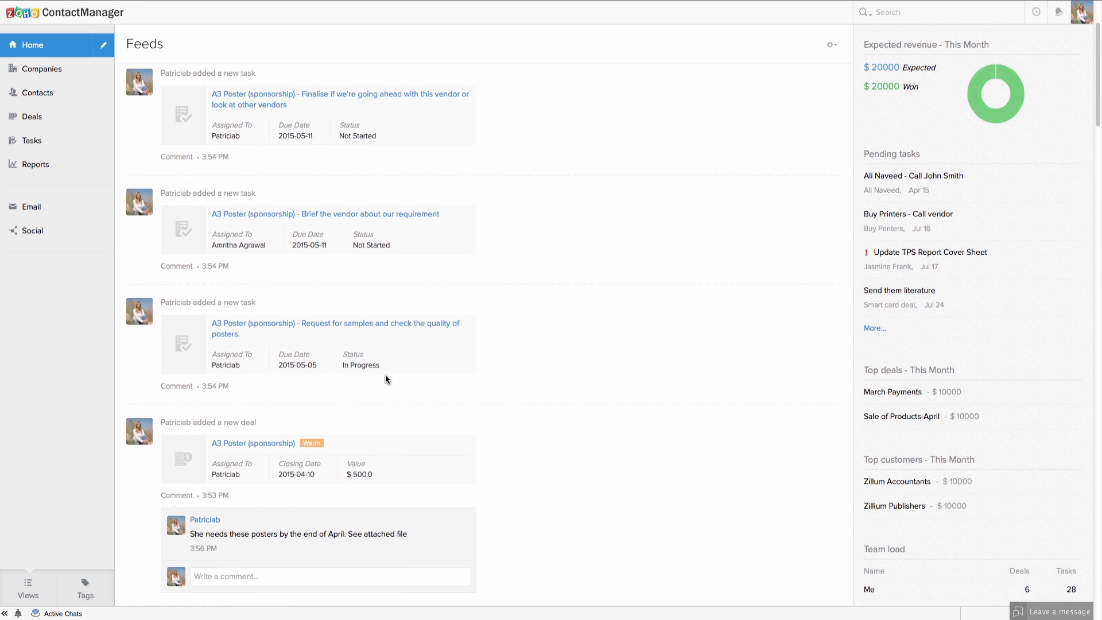
{"action": "scroll", "coordinate": [386, 378], "scroll_direction": "up", "scroll_amount": 2}
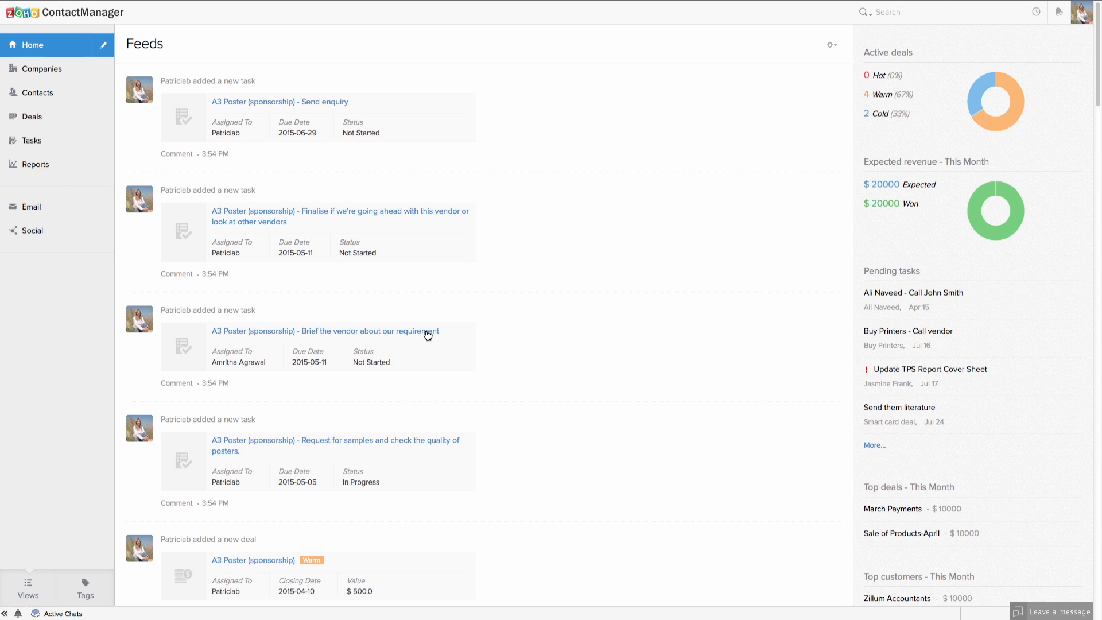
{"action": "scroll", "coordinate": [187, 233], "scroll_direction": "down", "scroll_amount": 1}
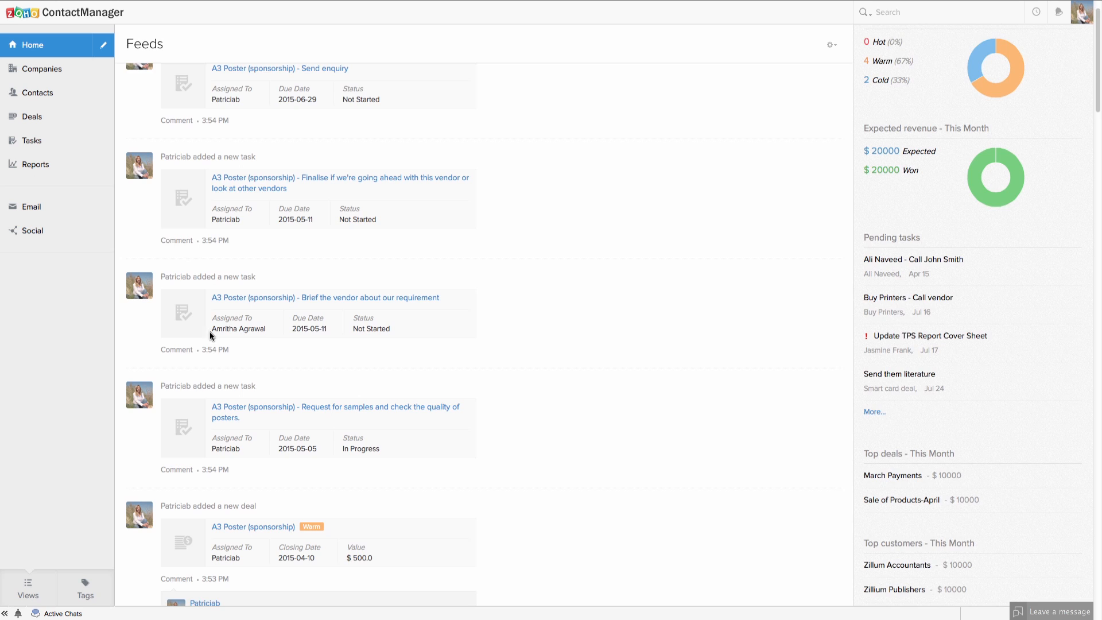
{"action": "scroll", "coordinate": [210, 328], "scroll_direction": "down", "scroll_amount": 1}
{"action": "scroll", "coordinate": [230, 376], "scroll_direction": "down", "scroll_amount": 1}
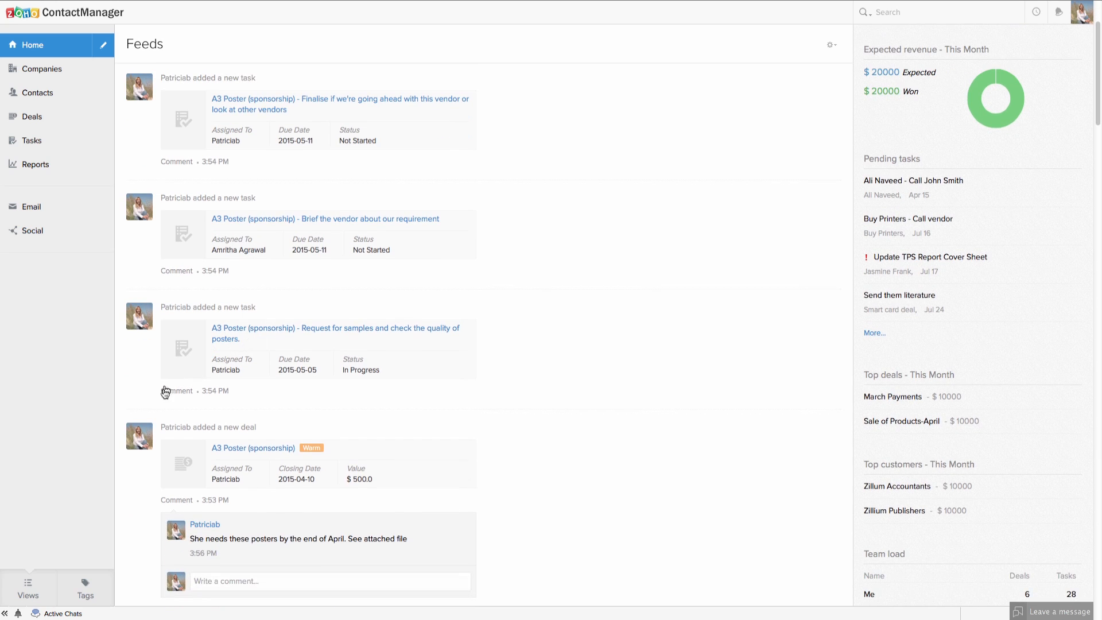
{"action": "left_click", "coordinate": [180, 394]}
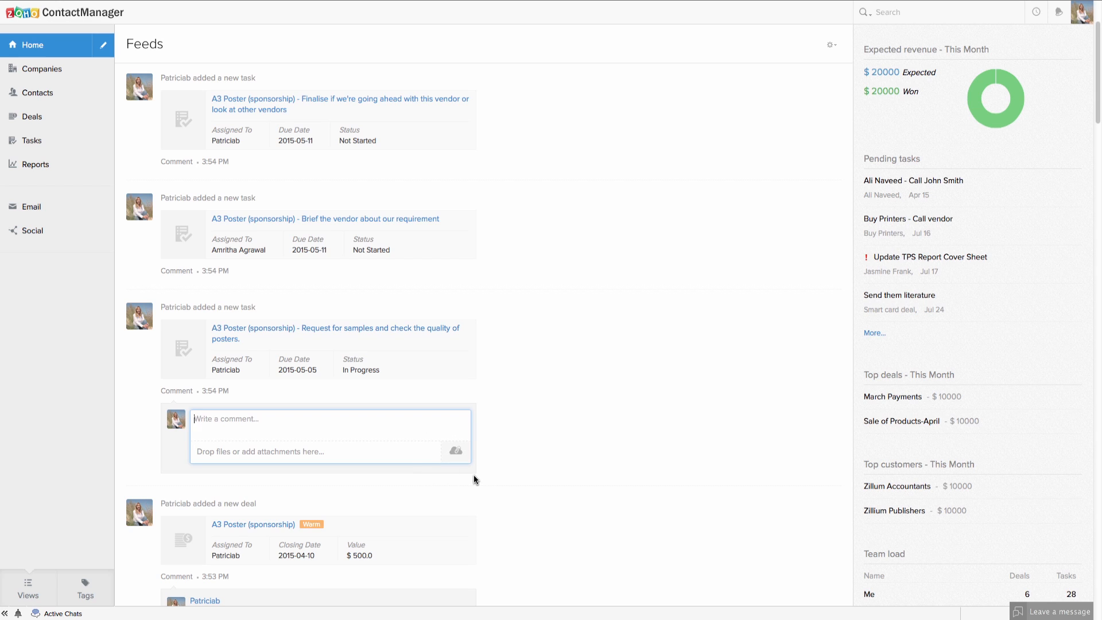
{"action": "left_click", "coordinate": [145, 444]}
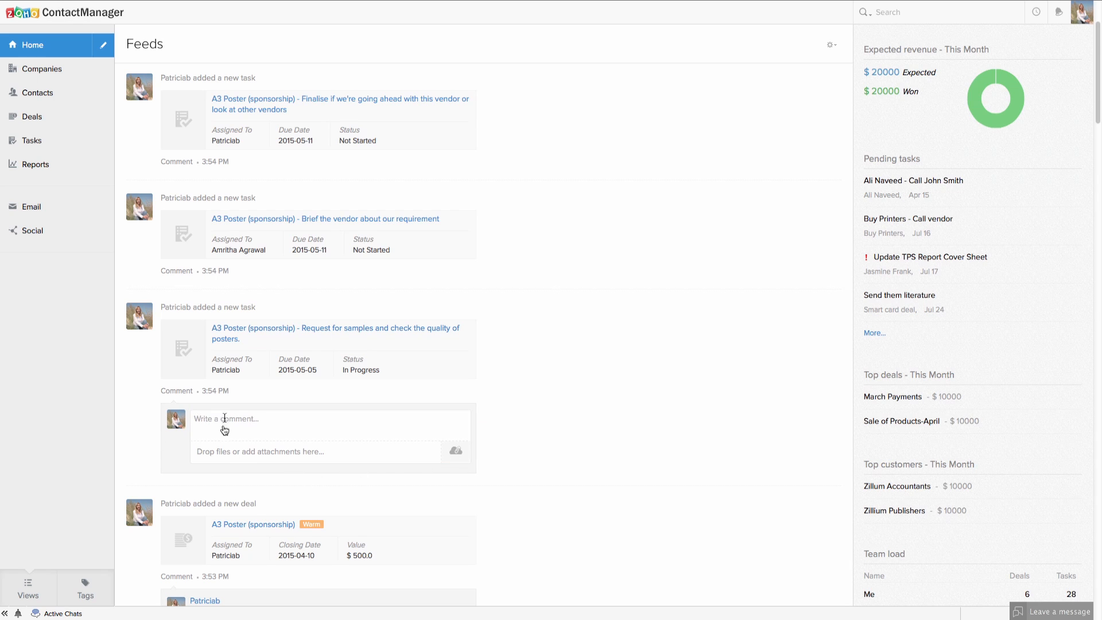
{"action": "scroll", "coordinate": [328, 459], "scroll_direction": "up", "scroll_amount": 1}
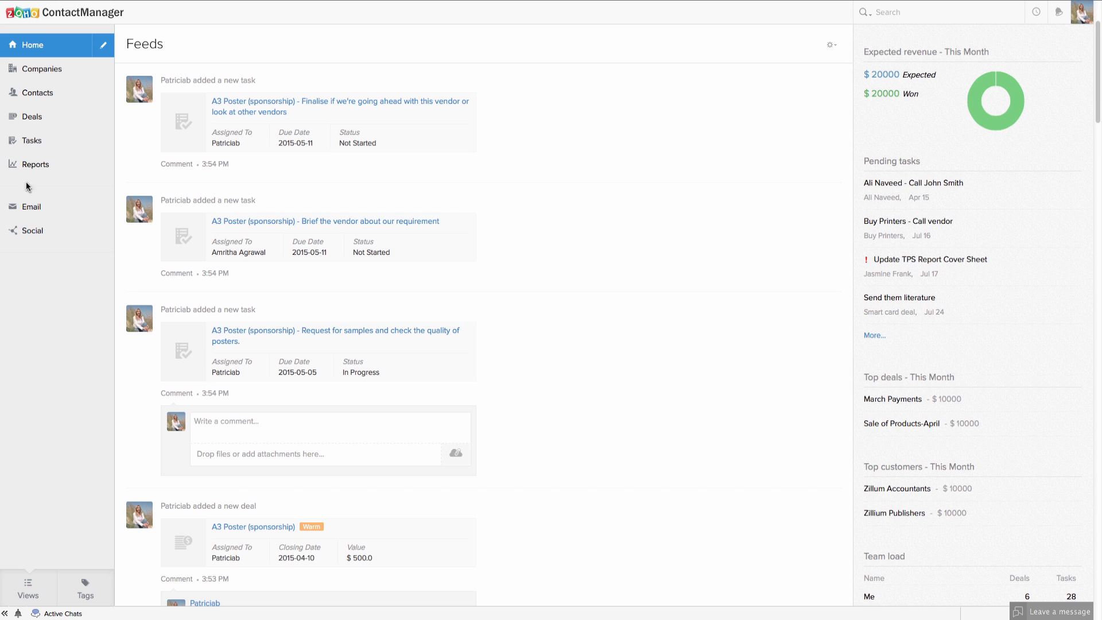
{"action": "left_click", "coordinate": [24, 166]}
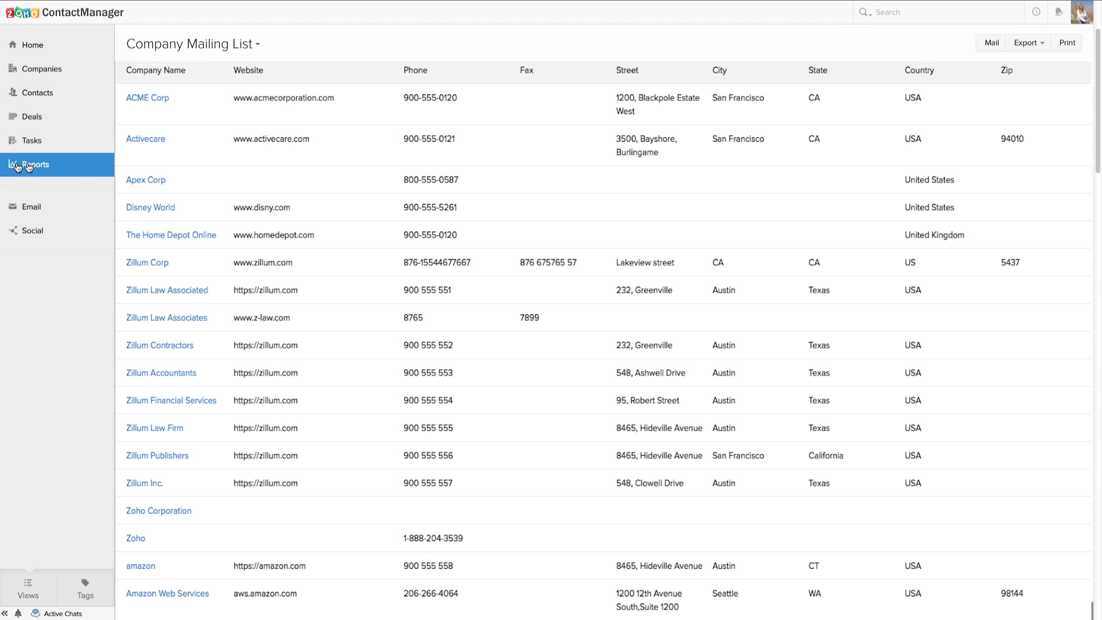
View the Deals Report toggling Won and Pending, then switch to This Month's Tasks Report.
{"action": "left_click", "coordinate": [258, 44]}
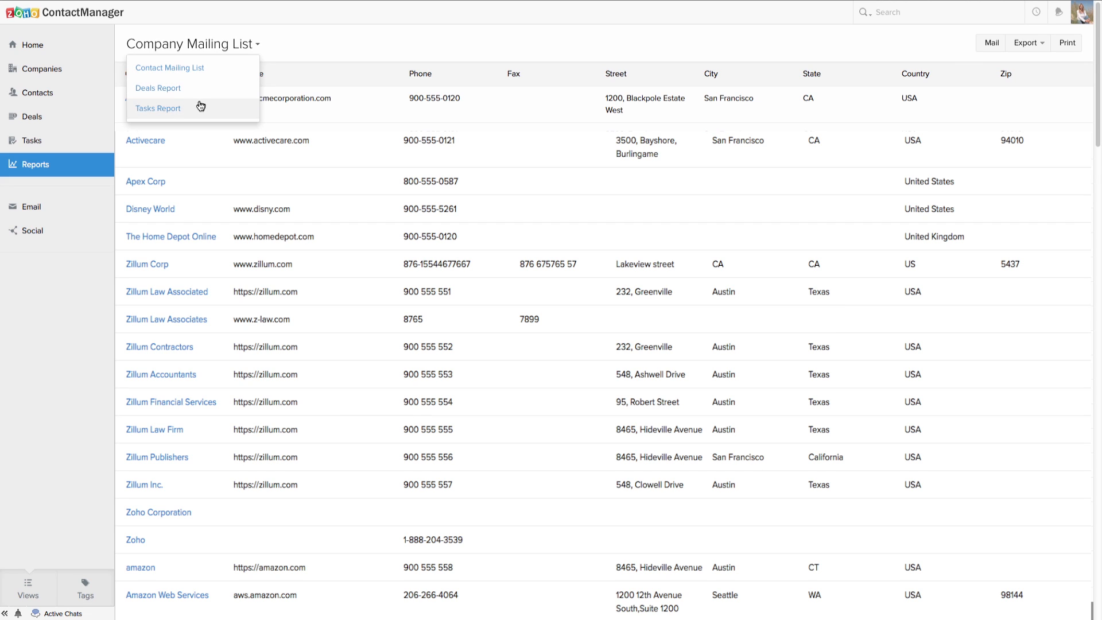
{"action": "left_click", "coordinate": [154, 89]}
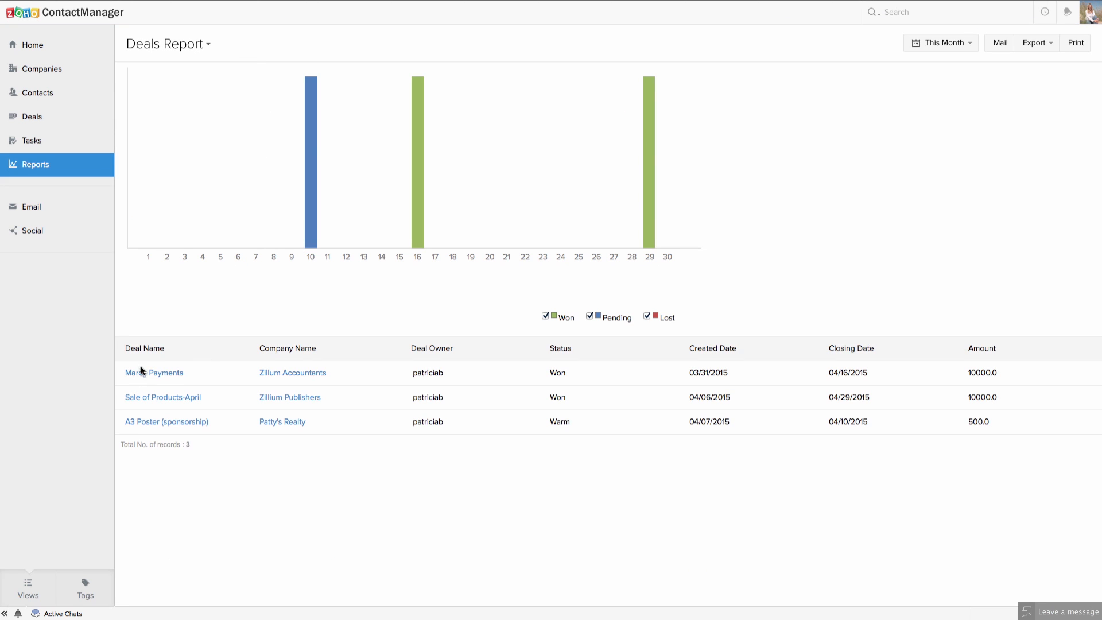
{"action": "left_click", "coordinate": [546, 316]}
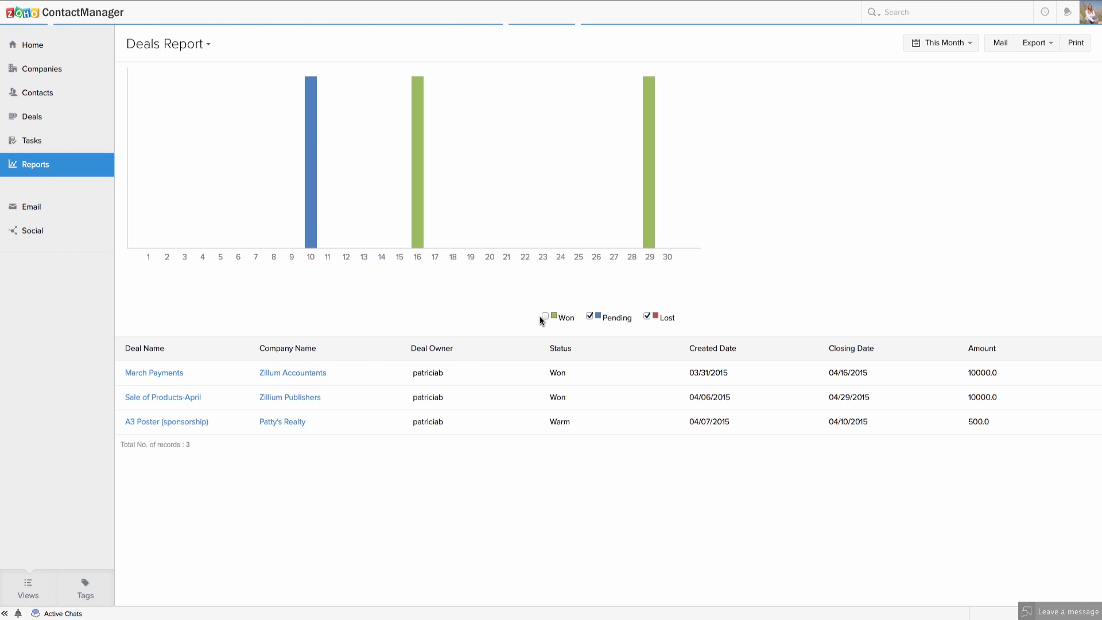
{"action": "left_click", "coordinate": [589, 316]}
{"action": "left_click", "coordinate": [591, 316]}
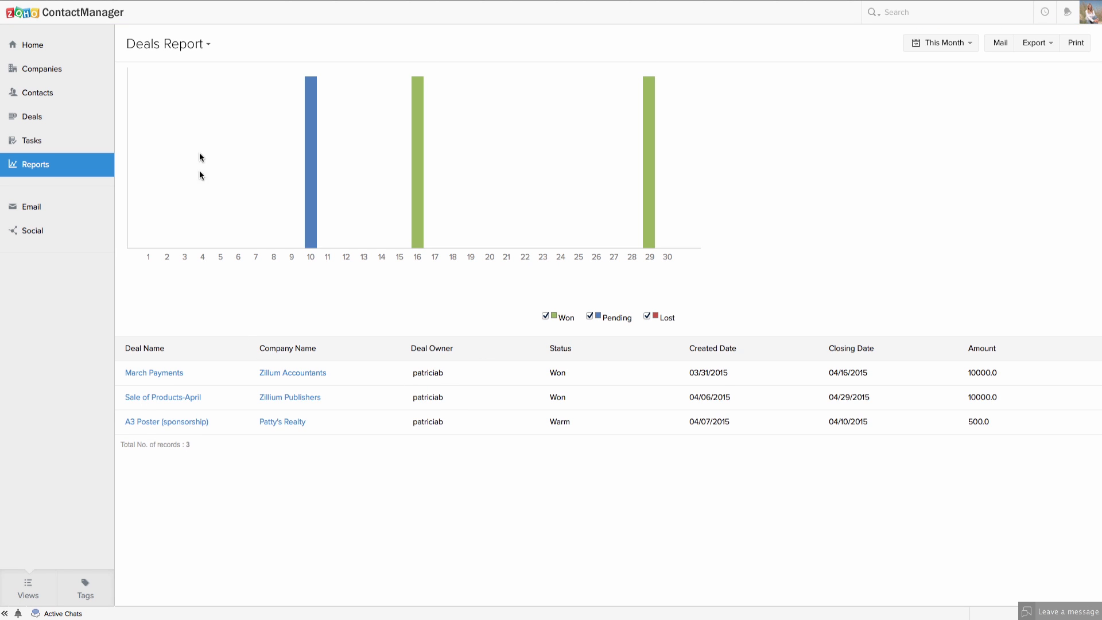
{"action": "left_click", "coordinate": [209, 46]}
{"action": "left_click", "coordinate": [167, 108]}
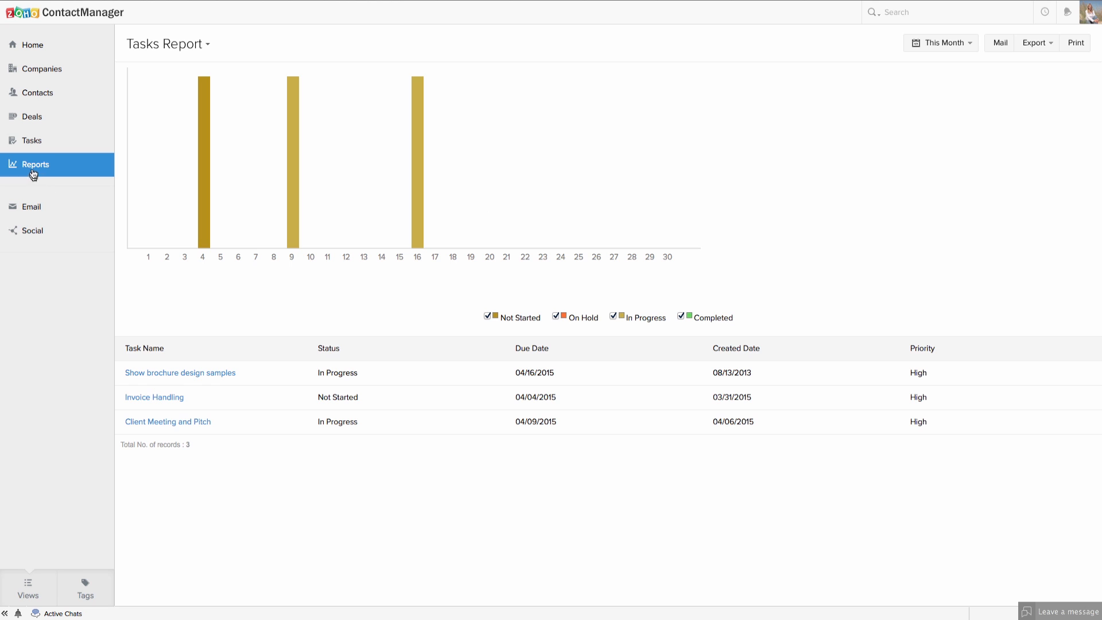
Return to the Home feed and open the account profile menu.
{"action": "left_click", "coordinate": [29, 48]}
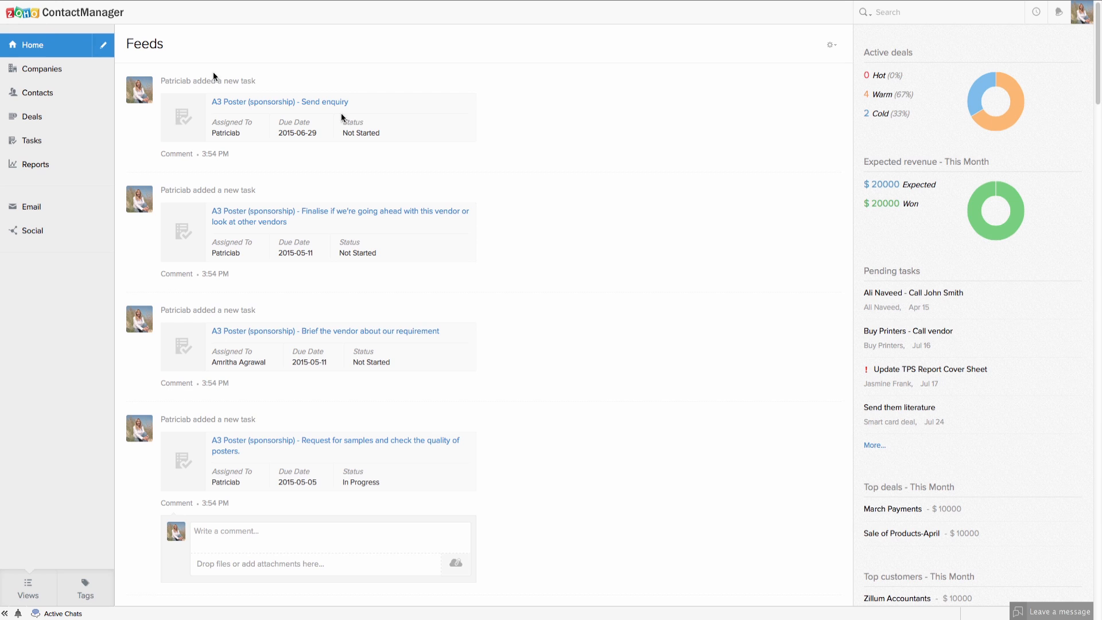
{"action": "left_click", "coordinate": [1082, 20]}
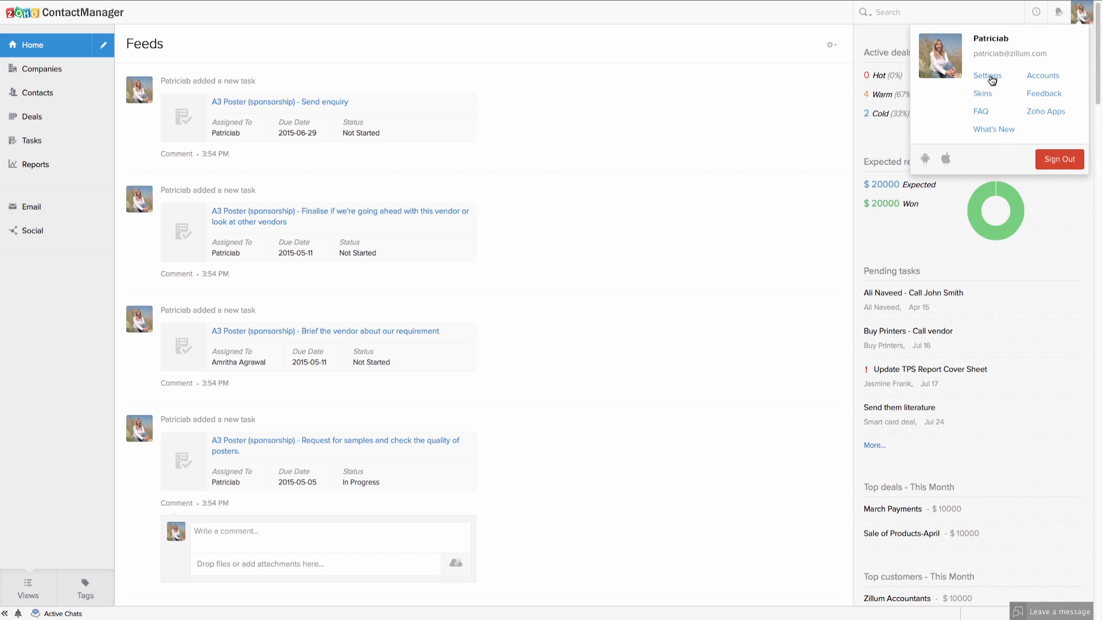
Open Settings and view the Email page with Zoho Mail Configuration enabled.
{"action": "left_click", "coordinate": [505, 55]}
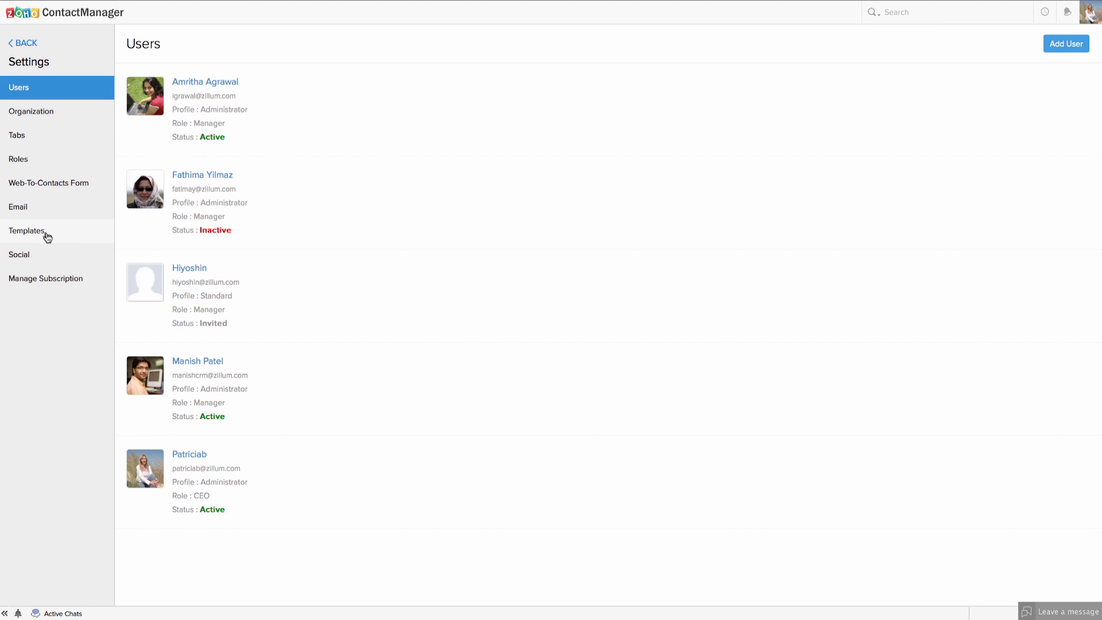
{"action": "left_click", "coordinate": [35, 210]}
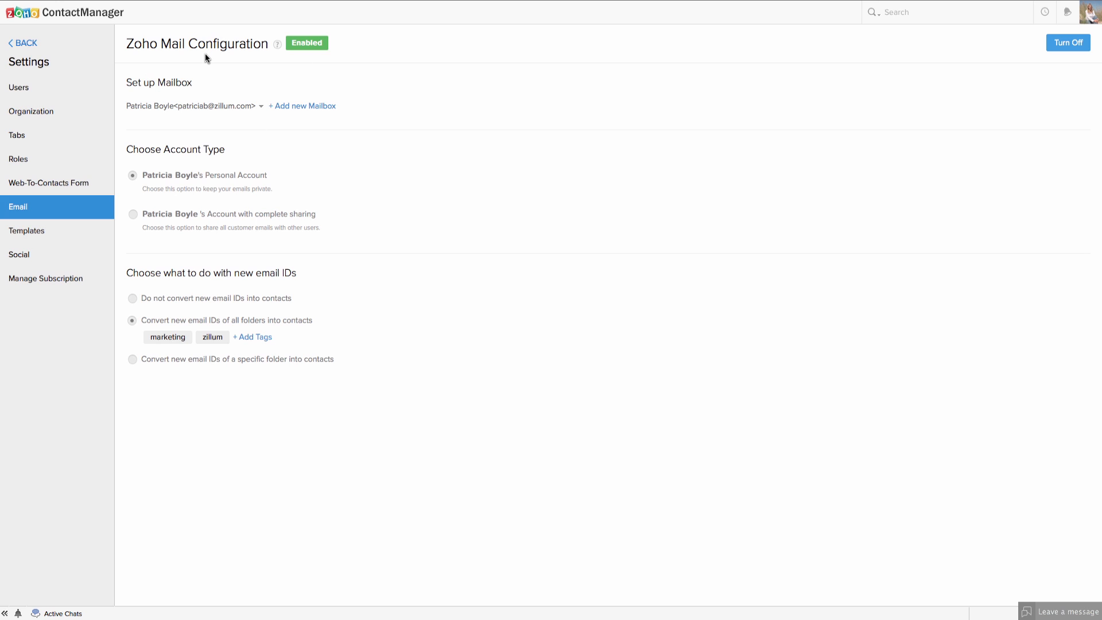
Begin a new POP3 mailbox, cancel it, and open the Task Templates settings.
{"action": "left_click", "coordinate": [304, 108]}
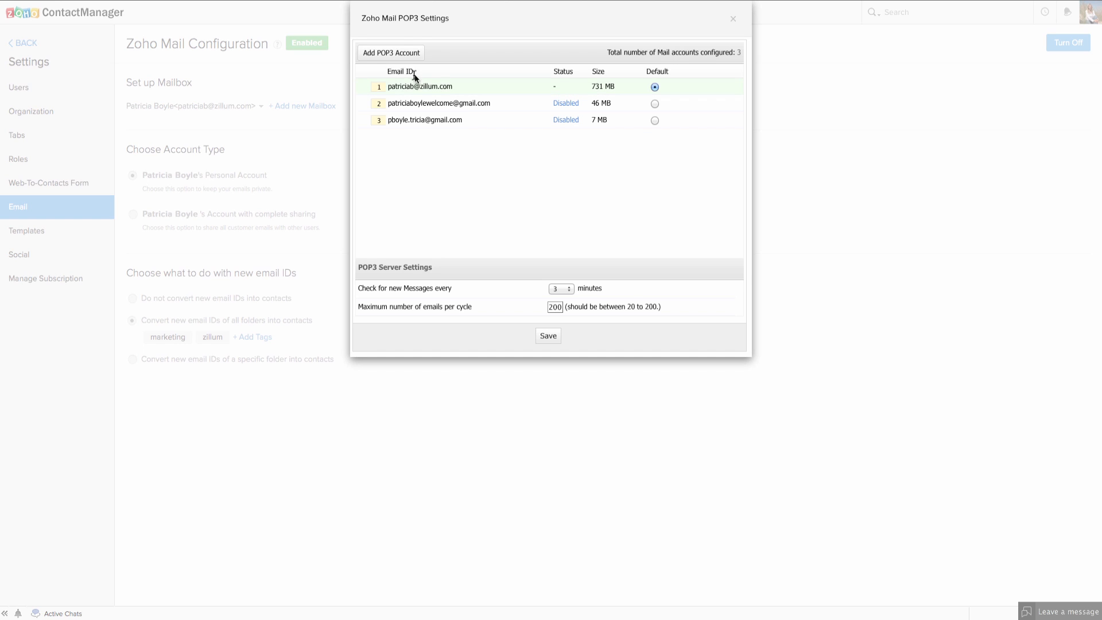
{"action": "left_click", "coordinate": [387, 56]}
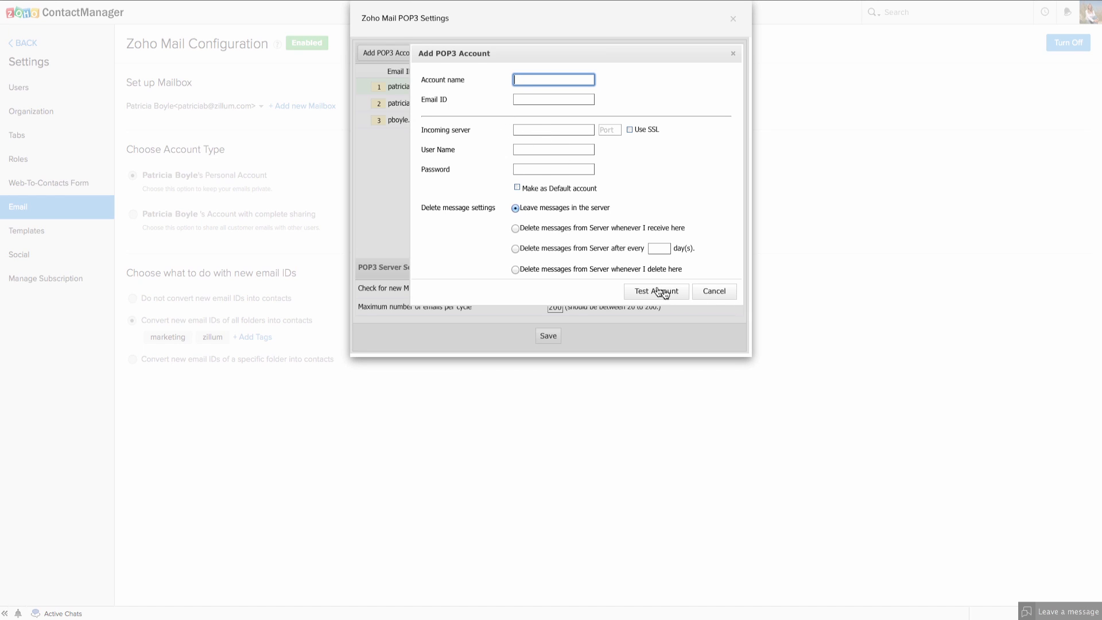
{"action": "left_click", "coordinate": [720, 297]}
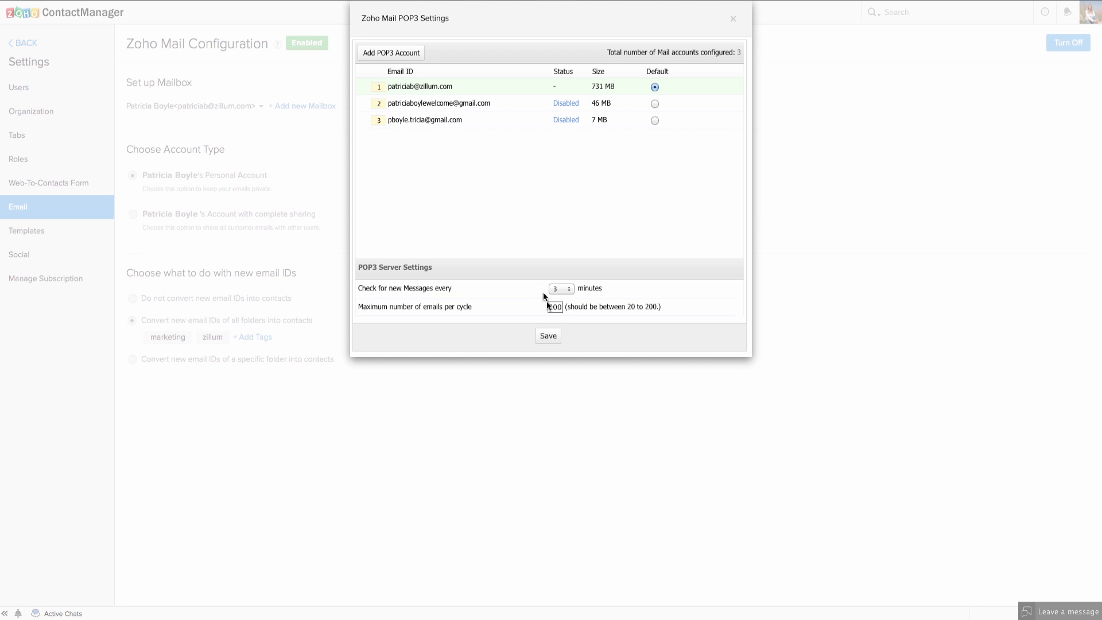
{"action": "left_click", "coordinate": [730, 23]}
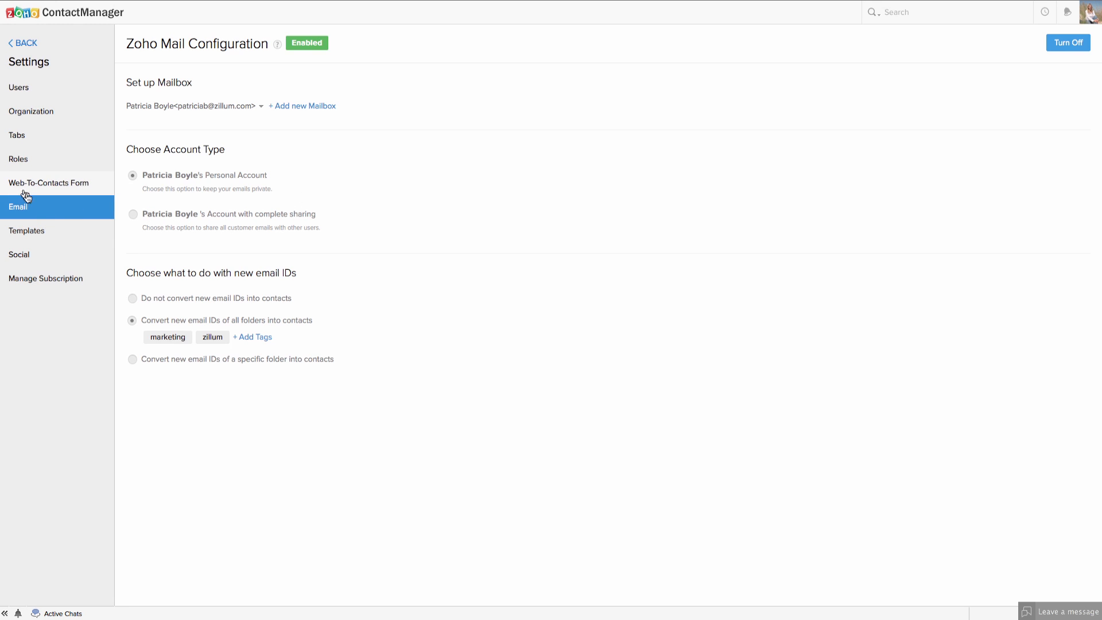
{"action": "left_click", "coordinate": [39, 231]}
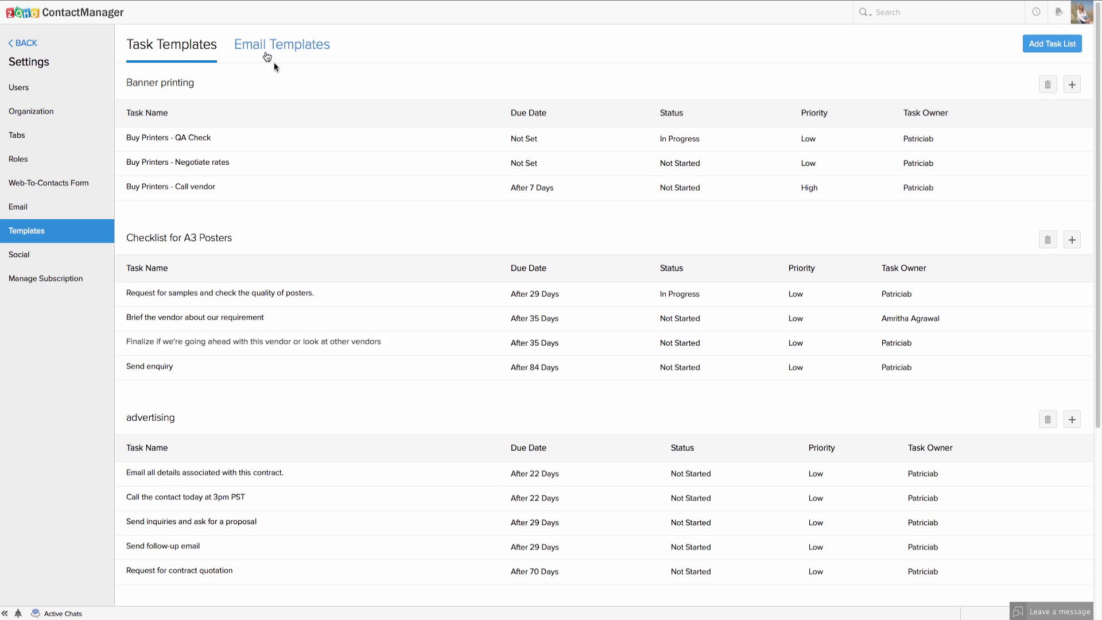
Show the Email Templates list with the public Welcome template.
{"action": "left_click", "coordinate": [301, 47]}
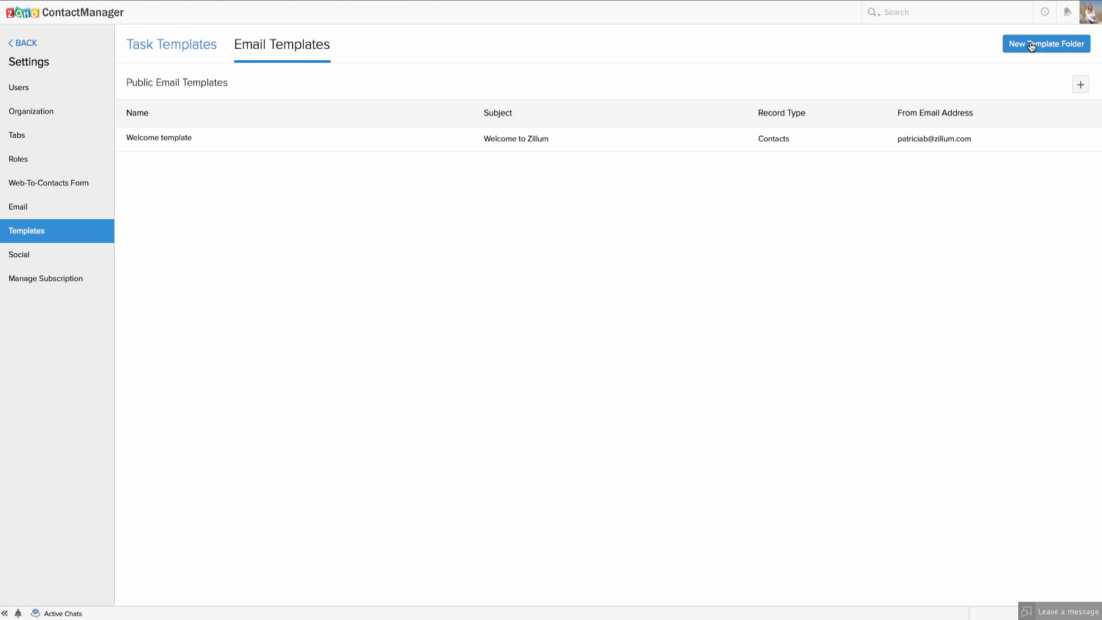
Open a new email template, try its Name, Subject and User merge fields, then cancel unsaved.
{"action": "left_click", "coordinate": [1080, 84]}
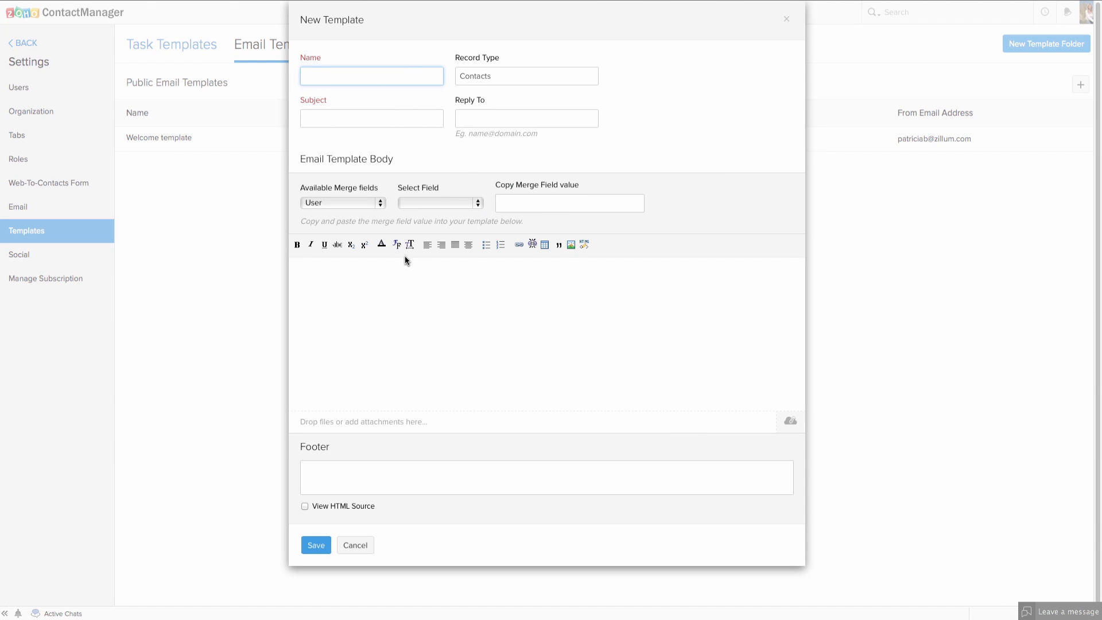
{"action": "left_click", "coordinate": [414, 359]}
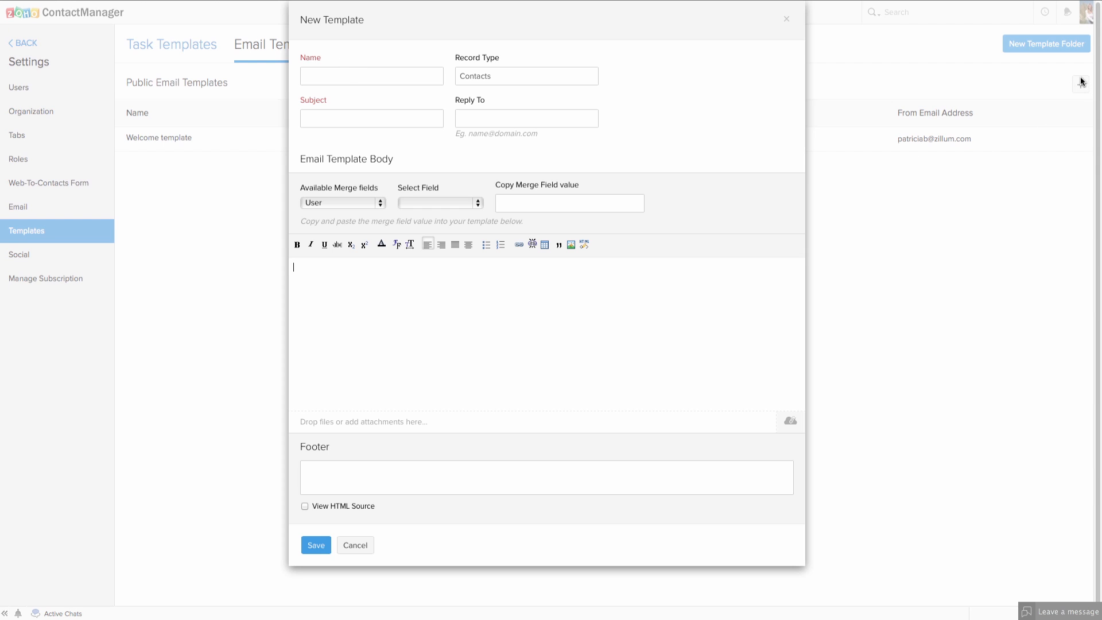
{"action": "left_click", "coordinate": [322, 76]}
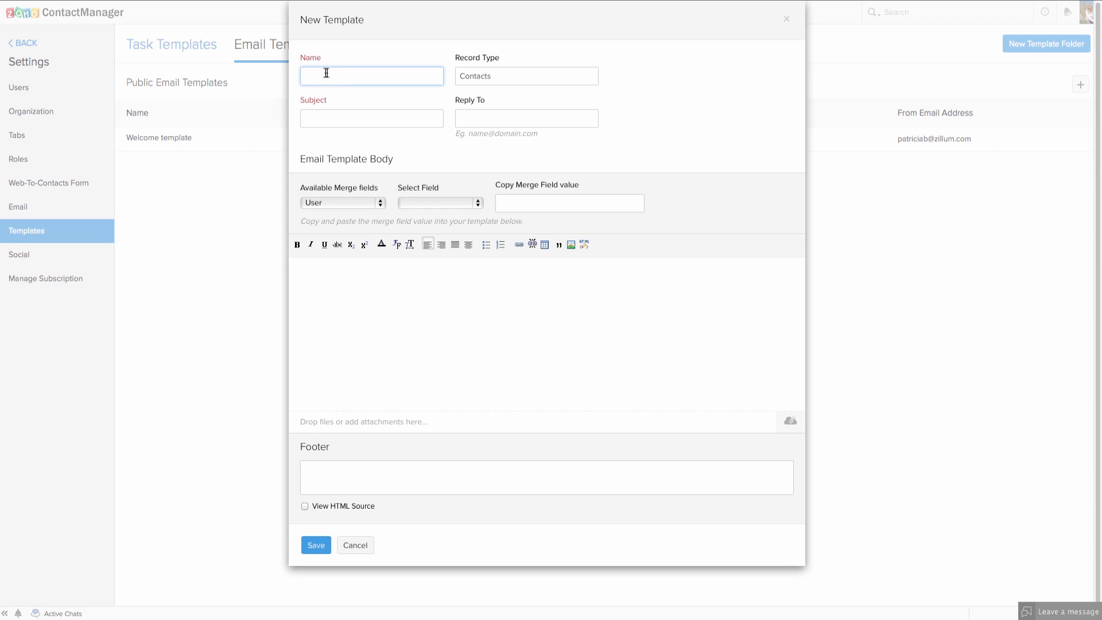
{"action": "left_click", "coordinate": [514, 76]}
{"action": "left_click", "coordinate": [337, 81]}
{"action": "left_click", "coordinate": [373, 124]}
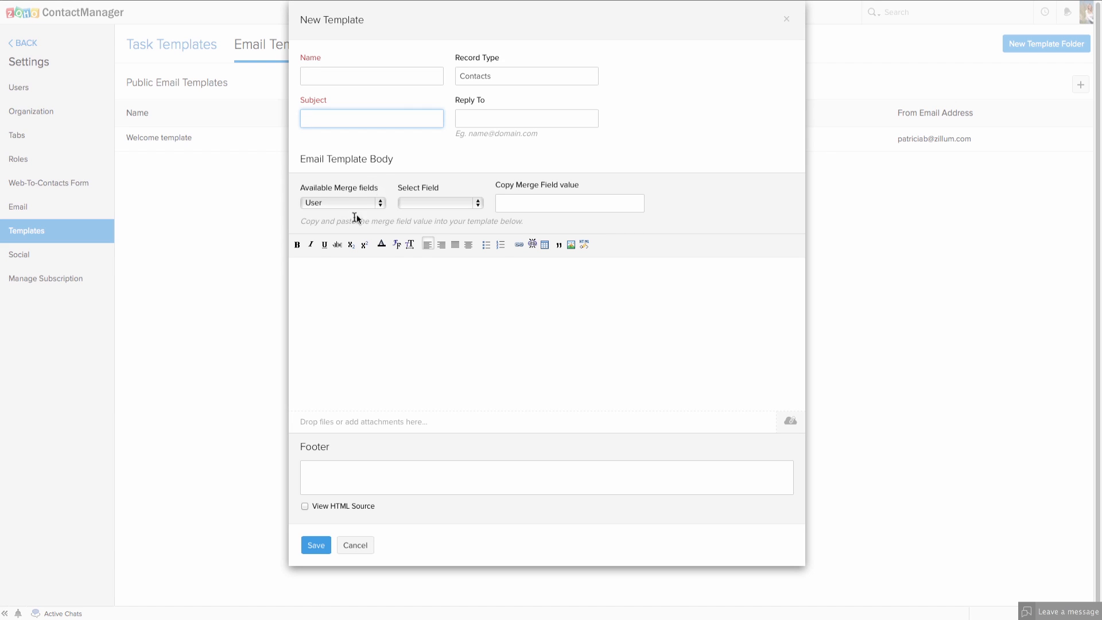
{"action": "left_click", "coordinate": [381, 204]}
{"action": "left_click", "coordinate": [344, 204]}
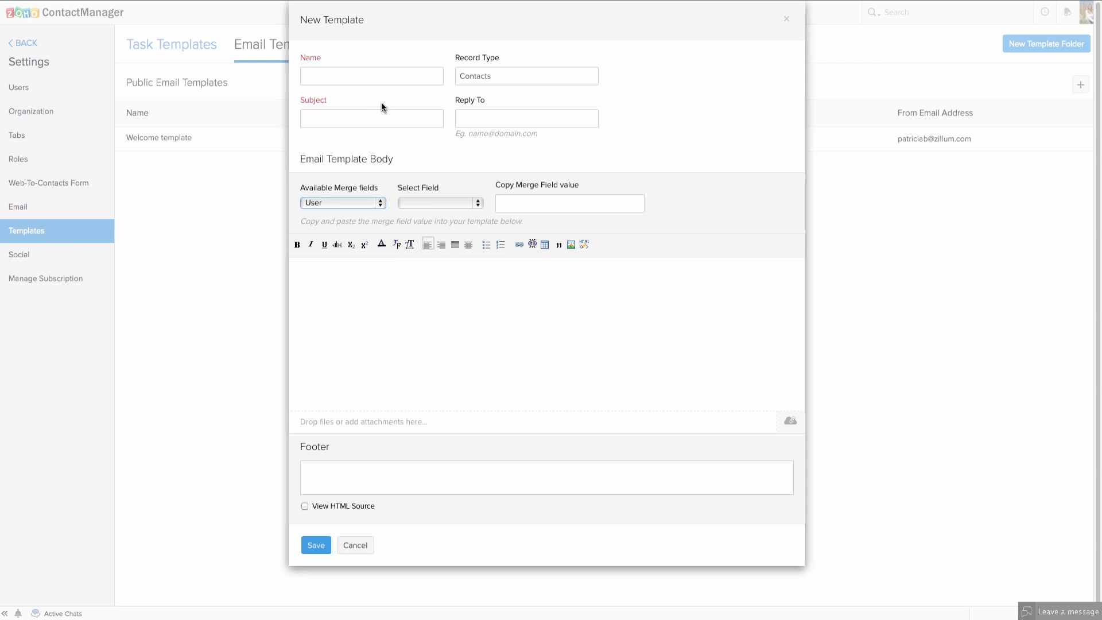
{"action": "left_click", "coordinate": [365, 547]}
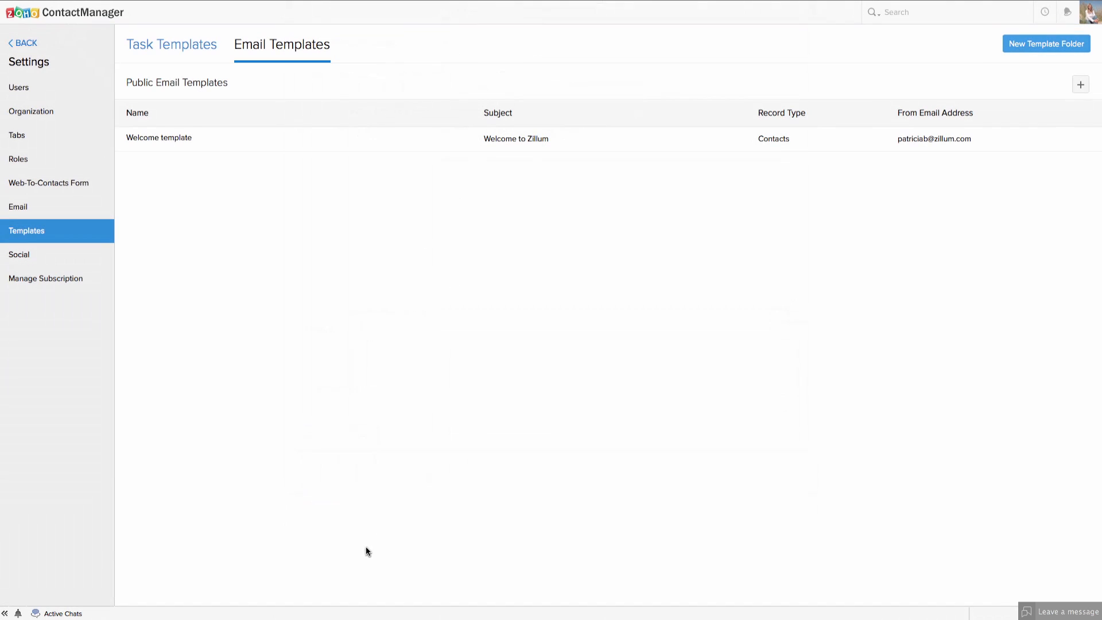
Switch to Task Templates to list Banner printing, Checklist for A3 Posters and advertising.
{"action": "left_click", "coordinate": [168, 51]}
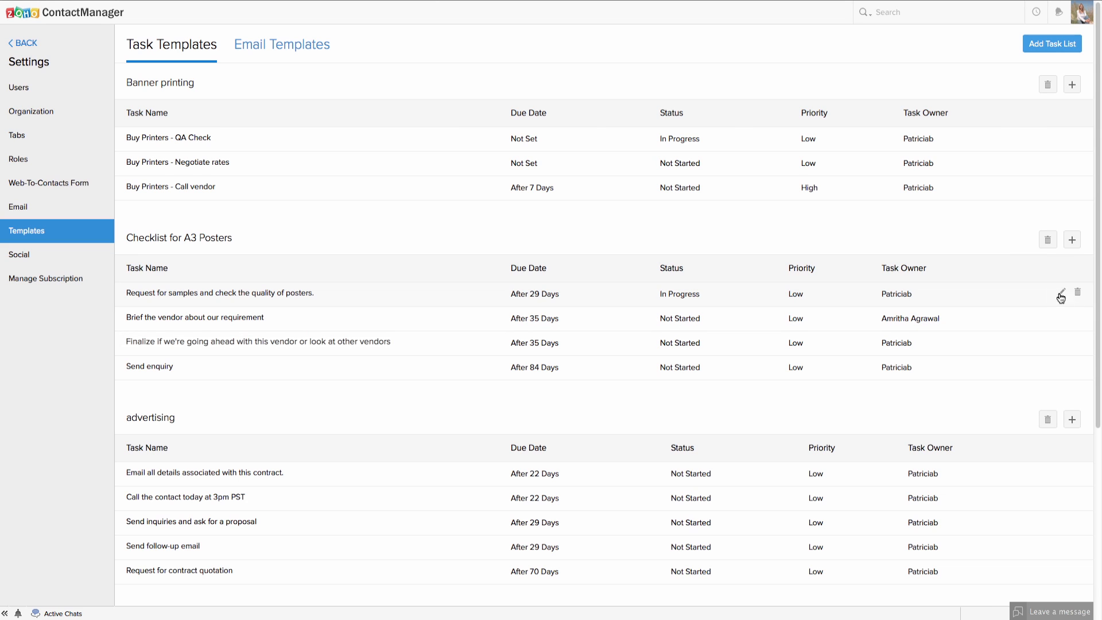
{"action": "left_click", "coordinate": [1064, 295]}
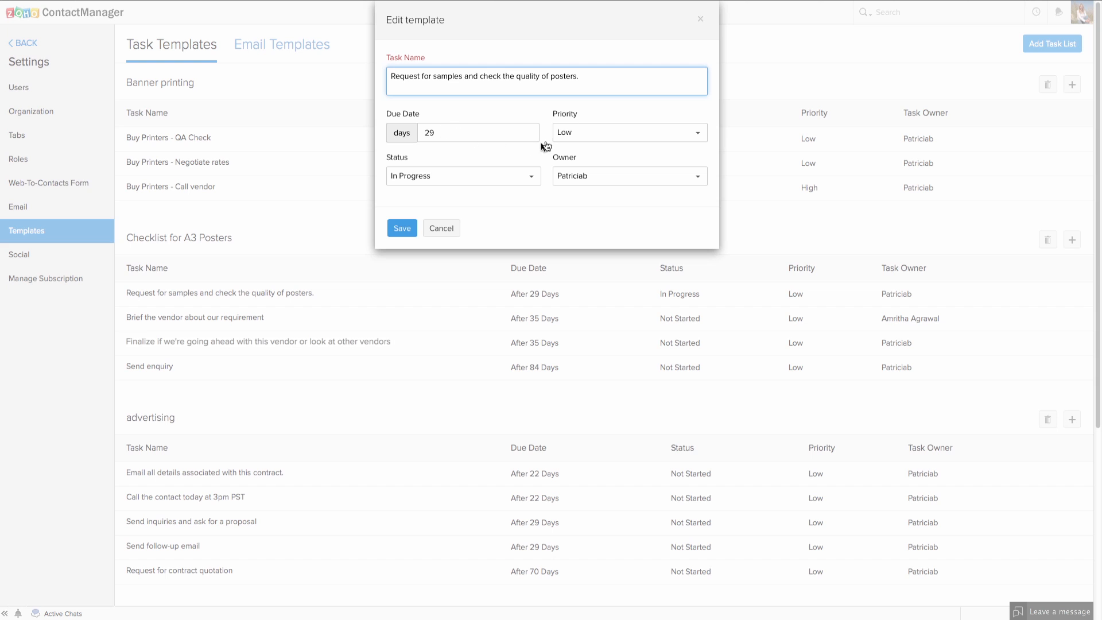
{"action": "left_click", "coordinate": [405, 232]}
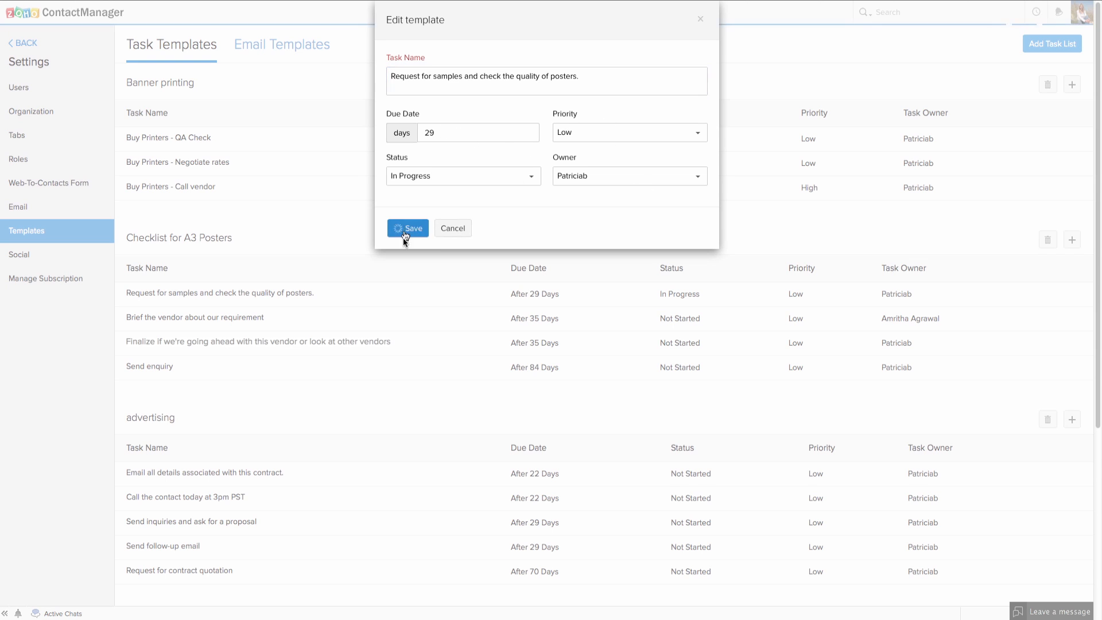
{"action": "left_click", "coordinate": [1072, 242]}
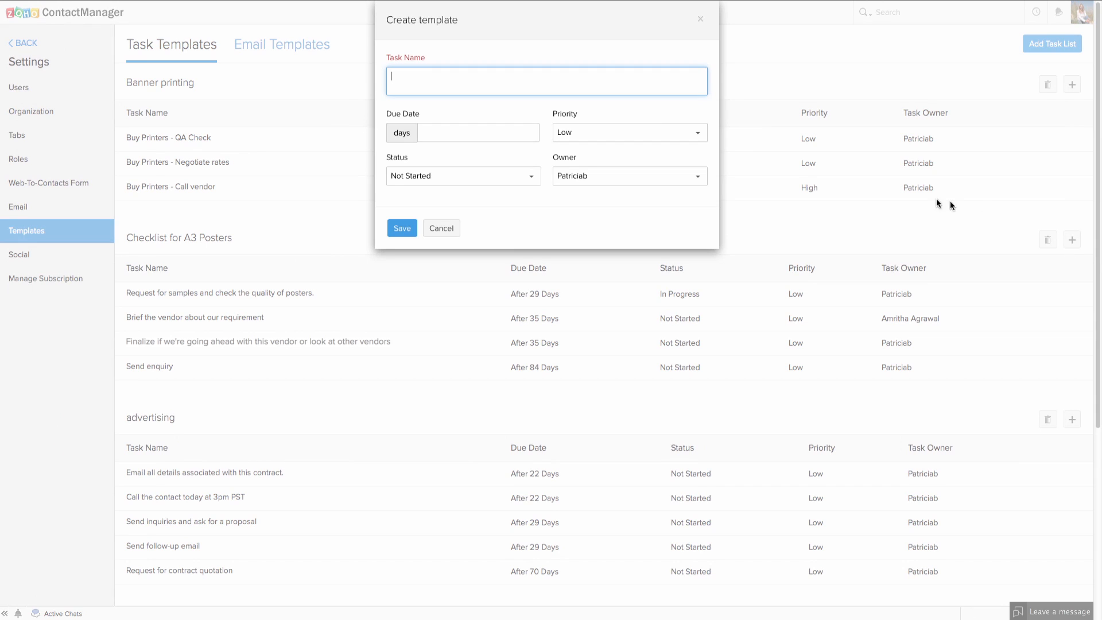
{"action": "left_click", "coordinate": [443, 134]}
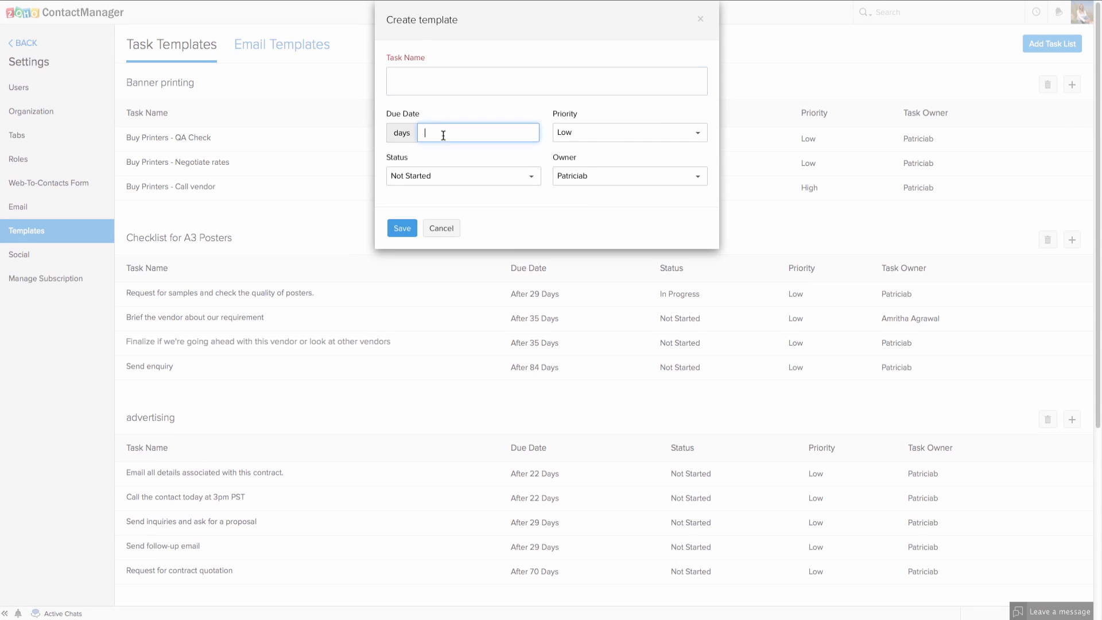
{"action": "left_click", "coordinate": [443, 229]}
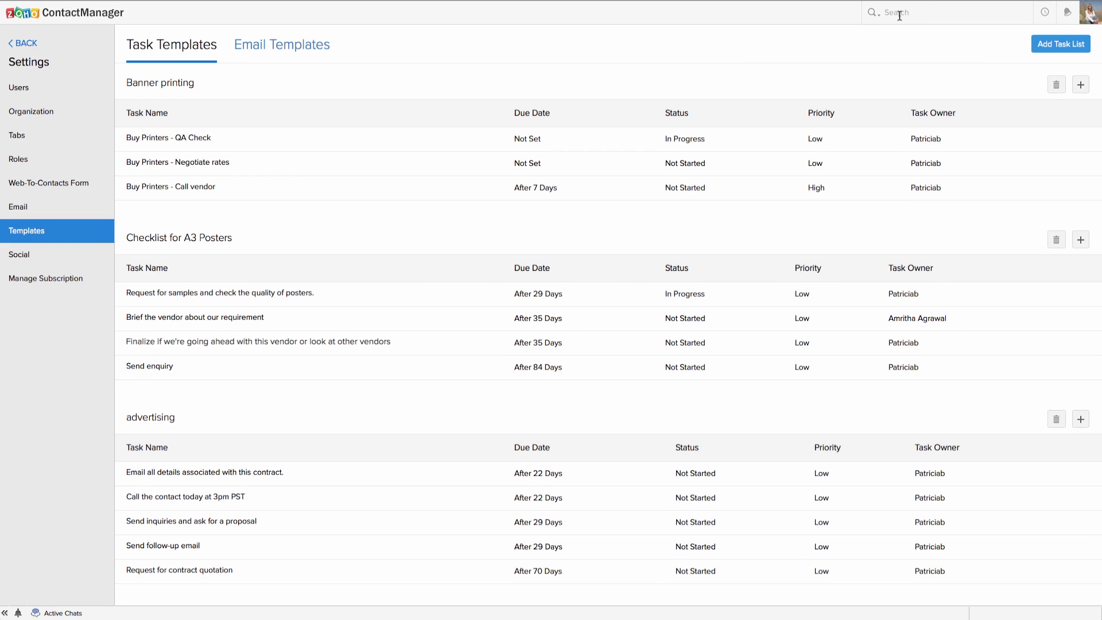
Open Advanced Search and change its module from Companies to Deals.
{"action": "left_click", "coordinate": [879, 15]}
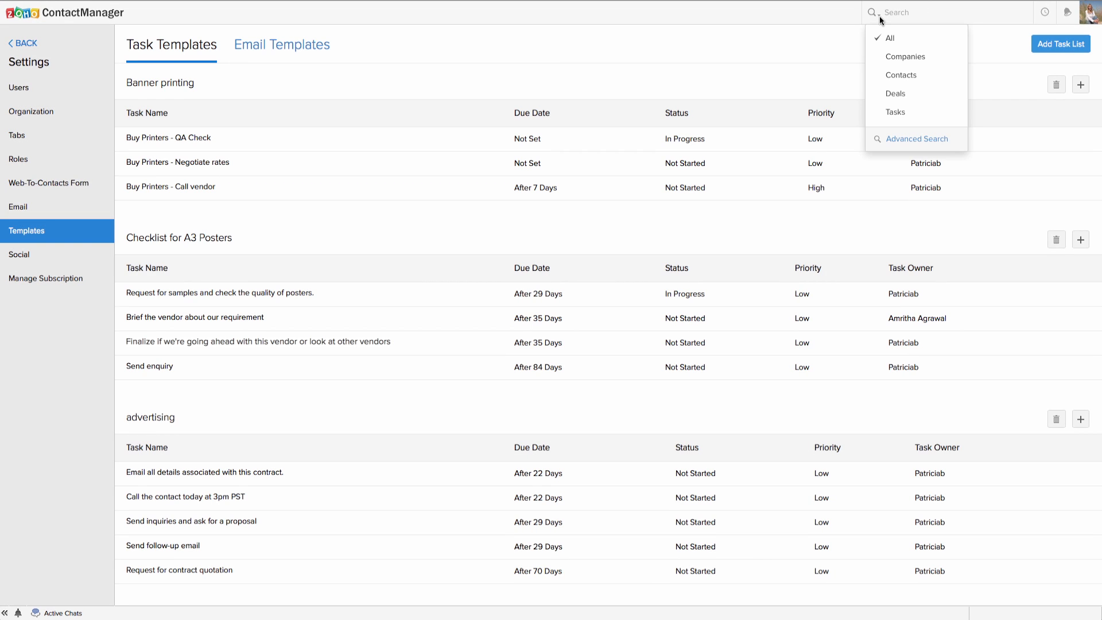
{"action": "left_click", "coordinate": [902, 143]}
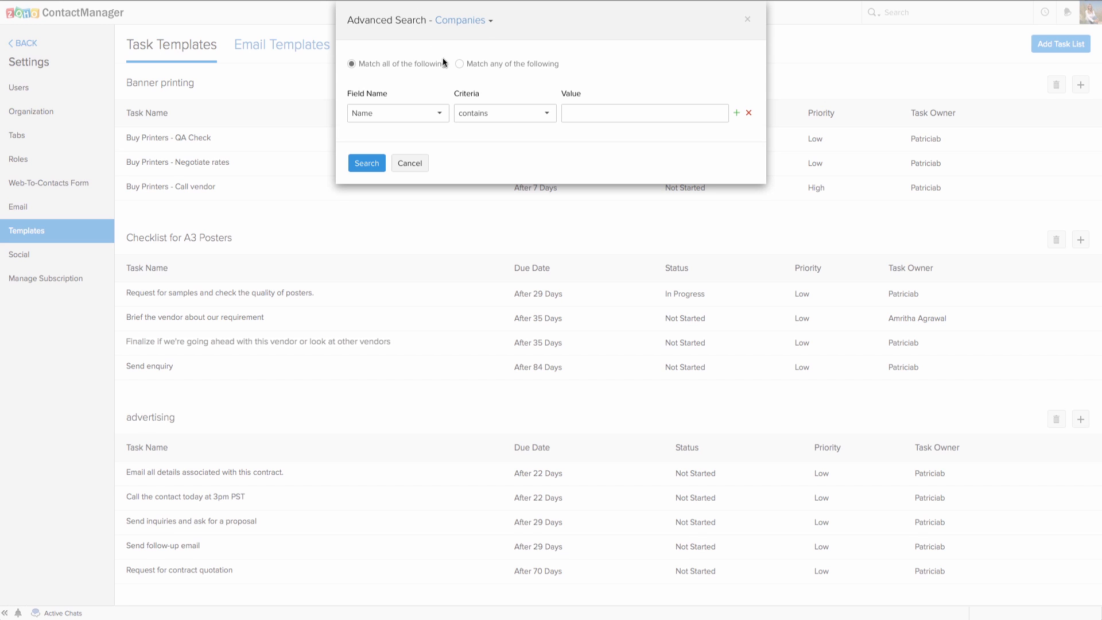
{"action": "left_click", "coordinate": [492, 23]}
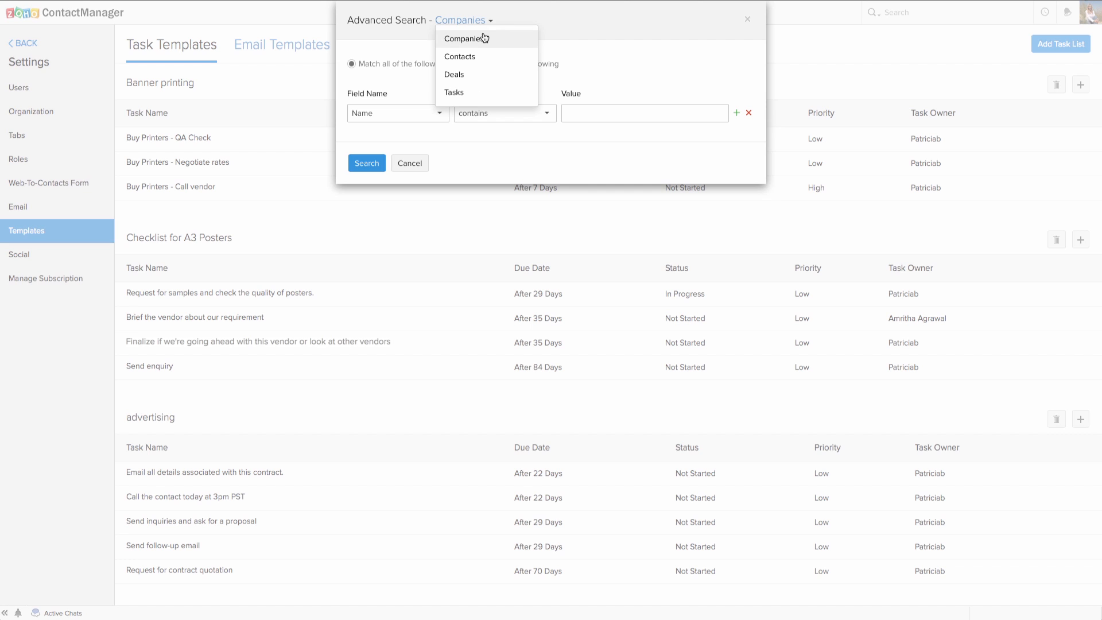
{"action": "left_click", "coordinate": [460, 79]}
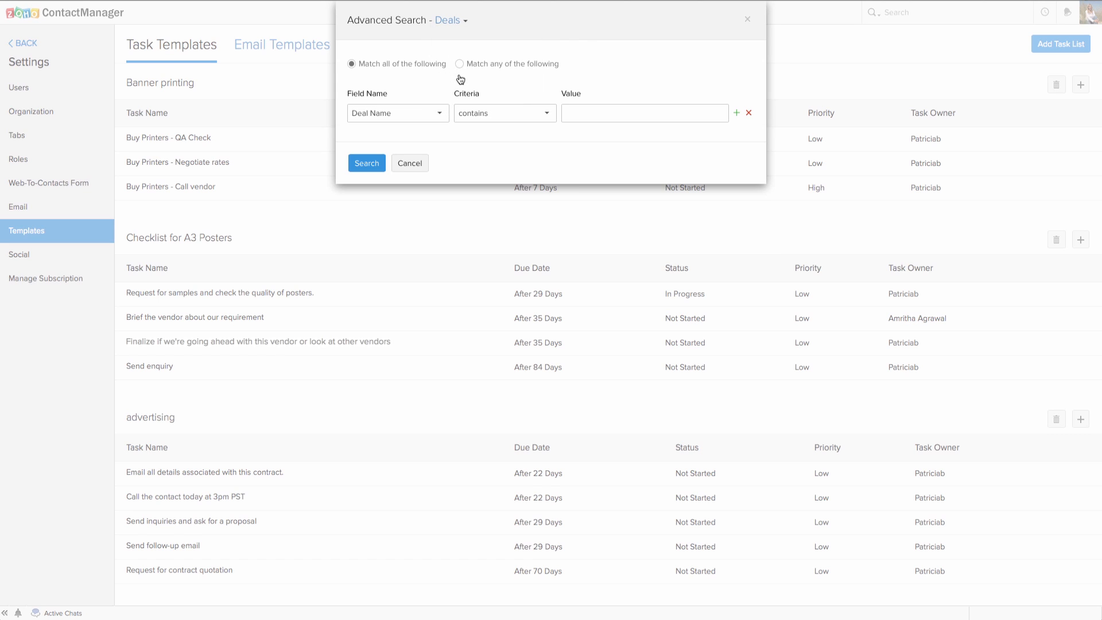
{"action": "left_click", "coordinate": [396, 113]}
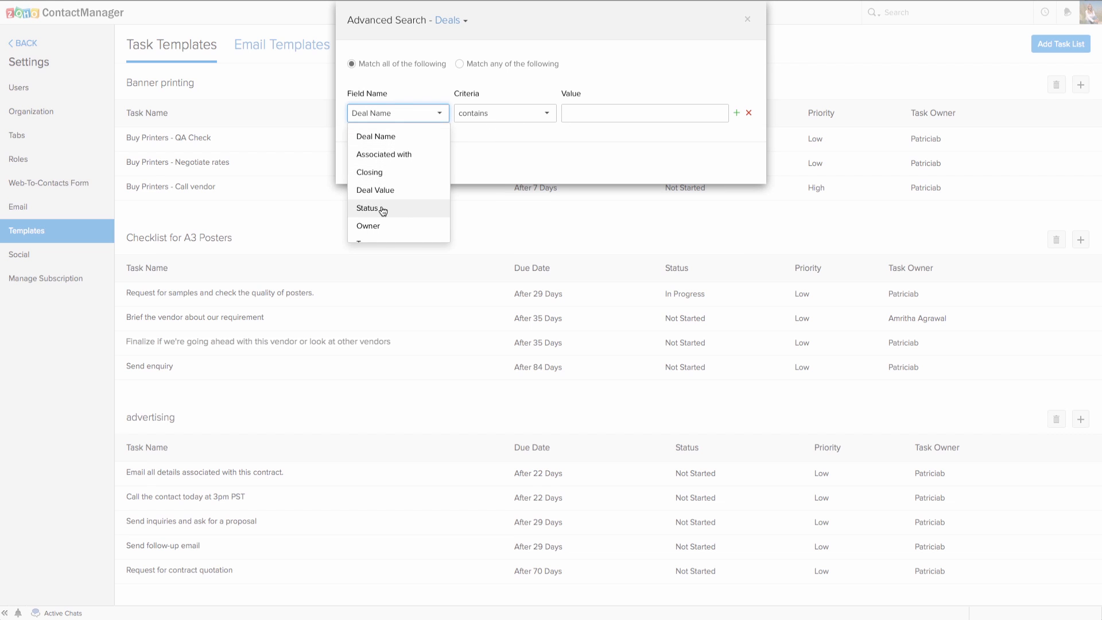
{"action": "scroll", "coordinate": [382, 208], "scroll_direction": "down", "scroll_amount": 1}
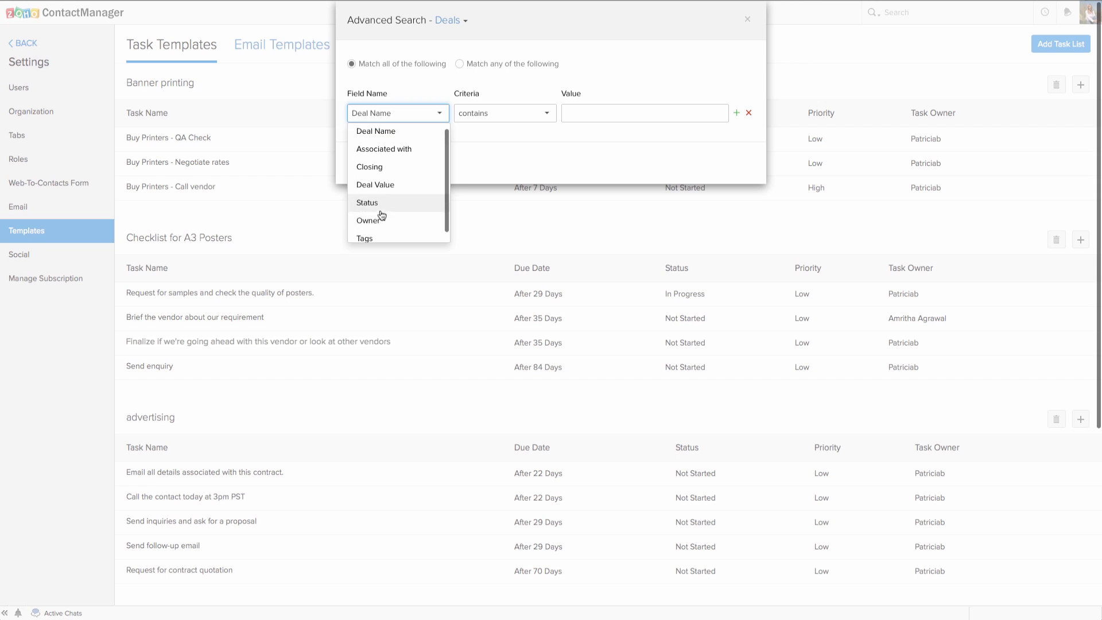
Set the first criterion to Owner is the current user's account.
{"action": "left_click", "coordinate": [383, 213]}
{"action": "left_click", "coordinate": [600, 114]}
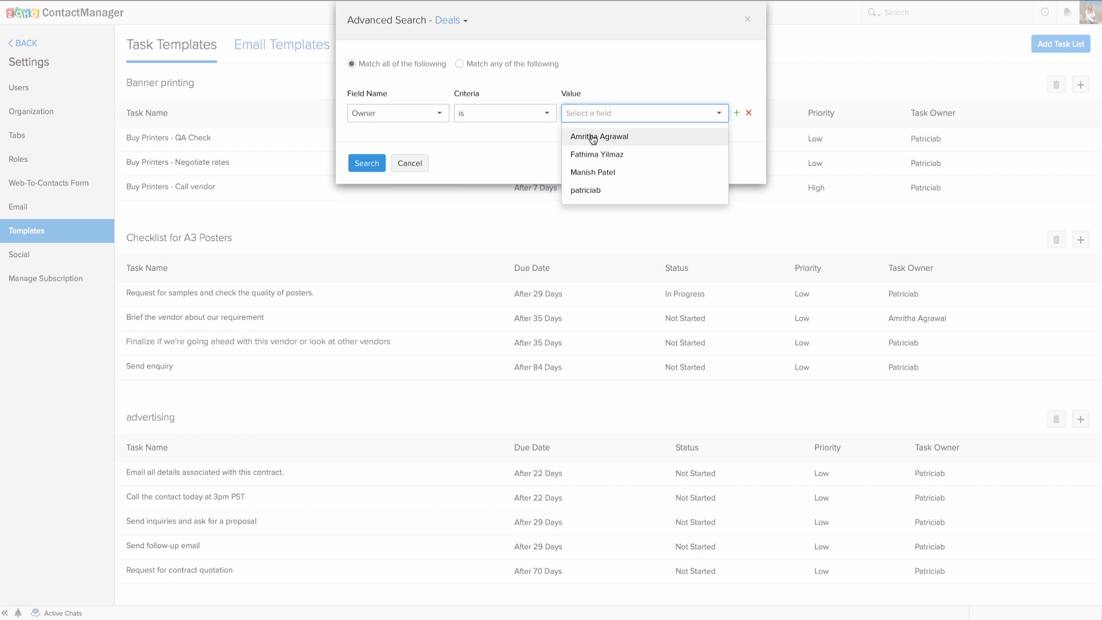
{"action": "left_click", "coordinate": [597, 191]}
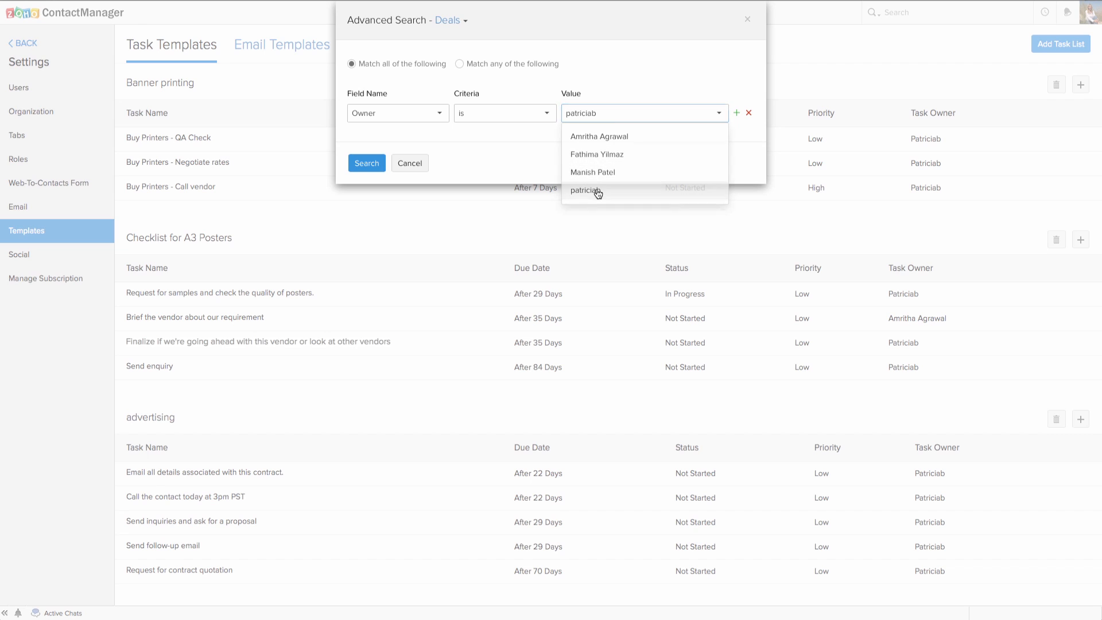
Add a second criterion: Associated with is the chosen contact, searched by name.
{"action": "left_click", "coordinate": [737, 115]}
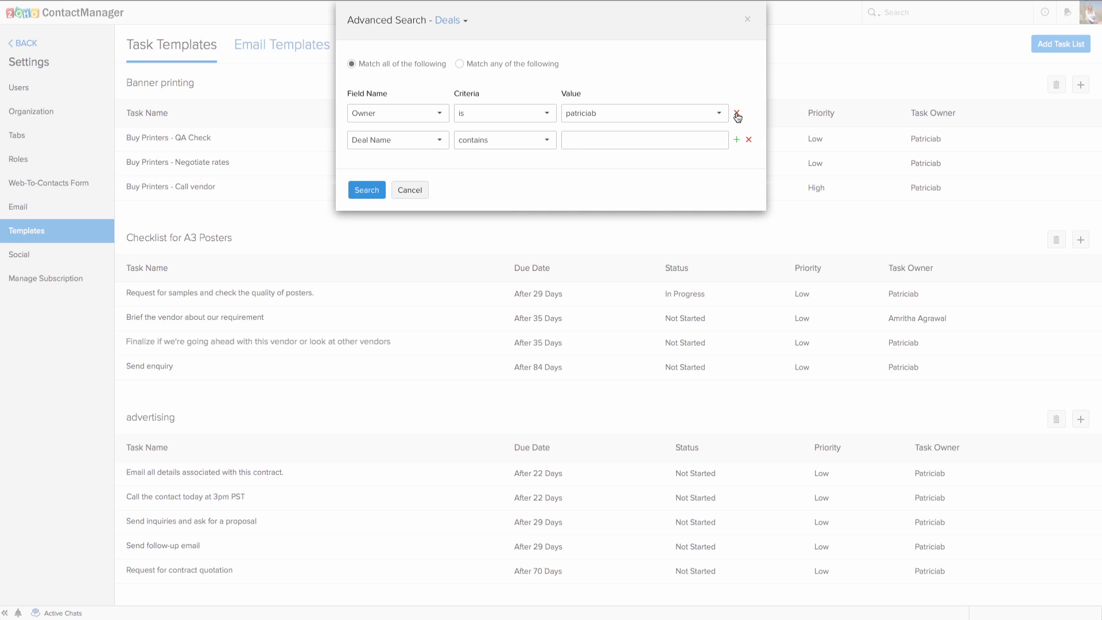
{"action": "left_click", "coordinate": [413, 142]}
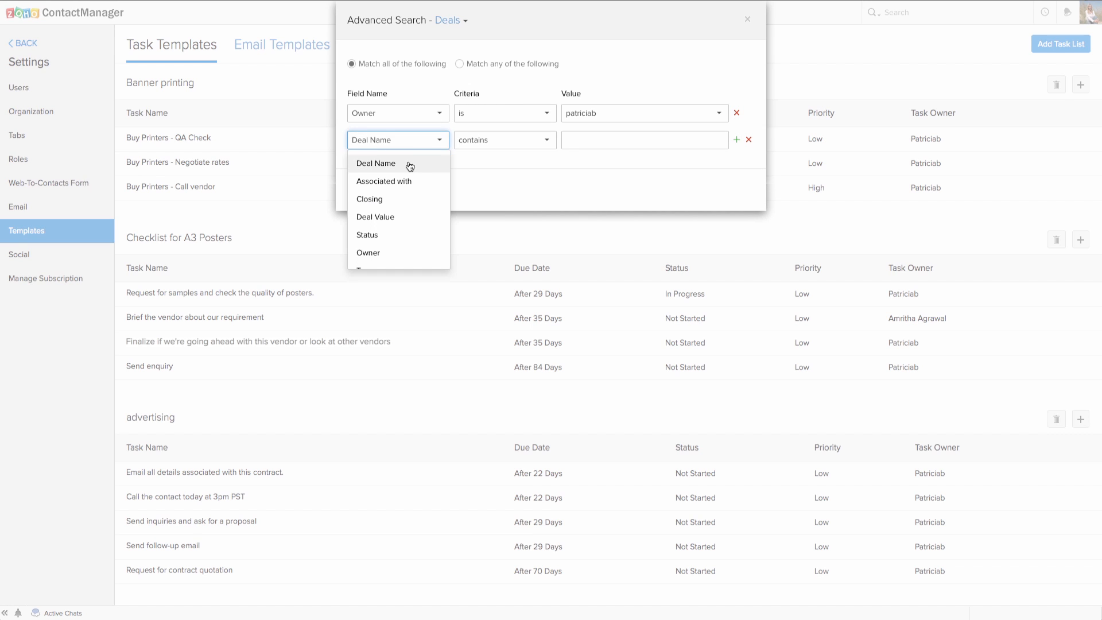
{"action": "left_click", "coordinate": [383, 181]}
{"action": "left_click", "coordinate": [490, 146]}
{"action": "left_click", "coordinate": [487, 165]}
{"action": "left_click", "coordinate": [588, 137]}
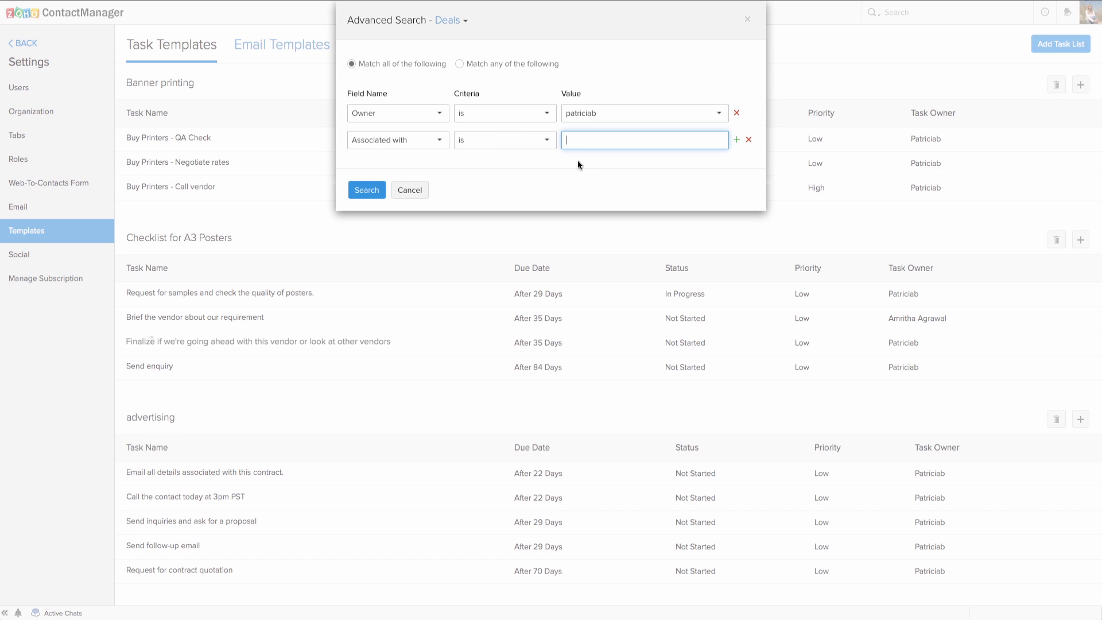
{"action": "type", "text": "Patty"}
{"action": "left_click", "coordinate": [596, 160]}
Add a Deal Value between 5 and 1000 criterion and run the search.
{"action": "left_click", "coordinate": [737, 142]}
{"action": "left_click", "coordinate": [431, 168]}
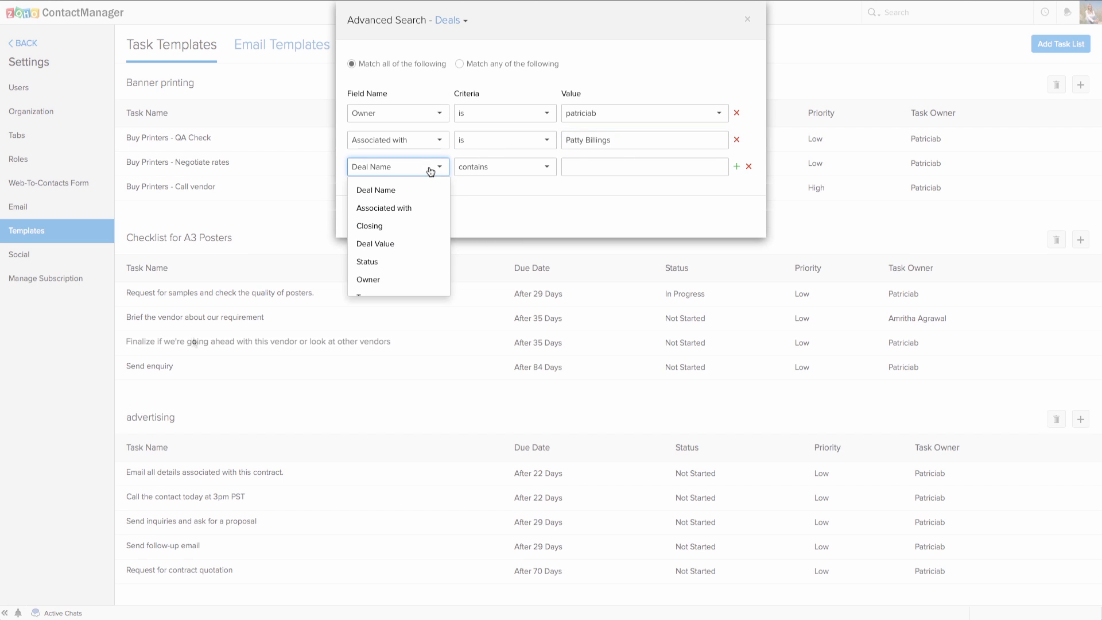
{"action": "left_click", "coordinate": [398, 246]}
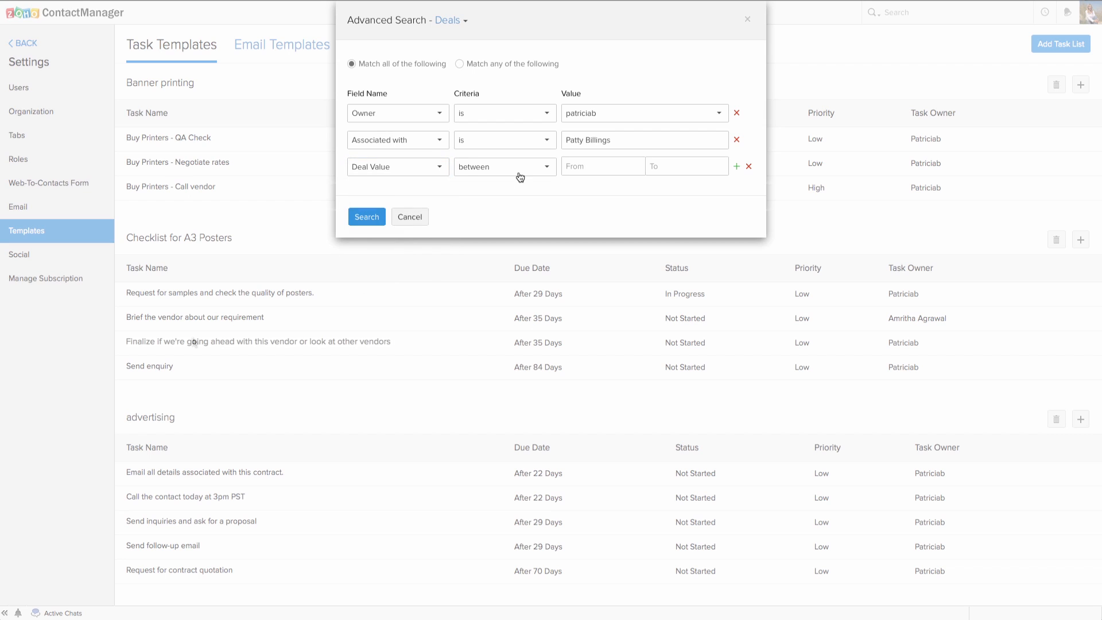
{"action": "left_click", "coordinate": [582, 167]}
{"action": "type", "text": "5"}
{"action": "left_click", "coordinate": [661, 170]}
{"action": "type", "text": "1000"}
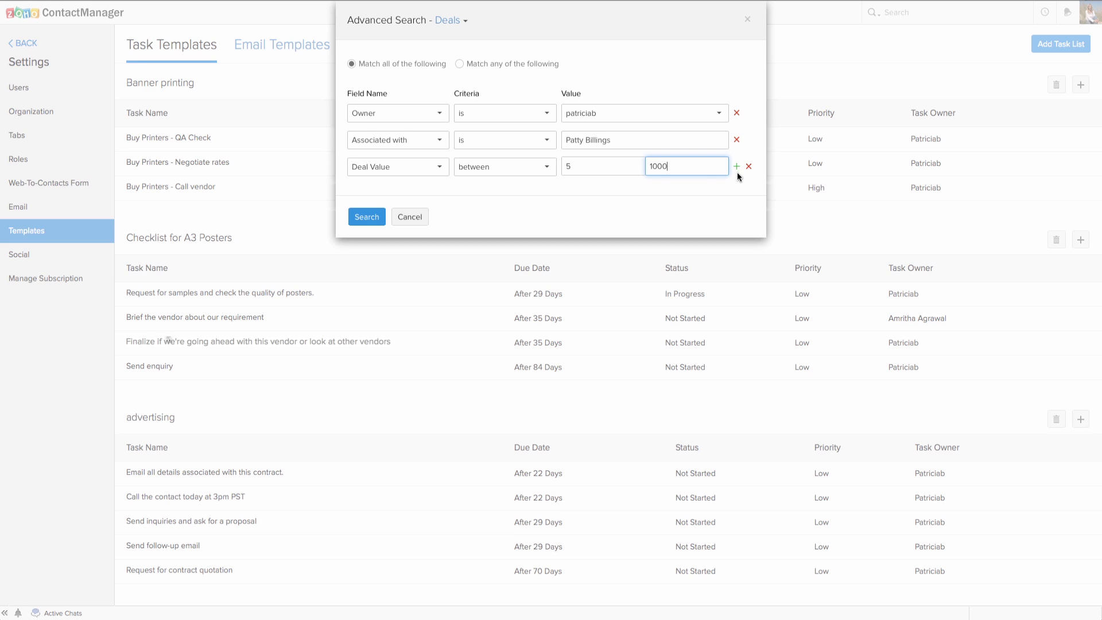
{"action": "left_click", "coordinate": [652, 197]}
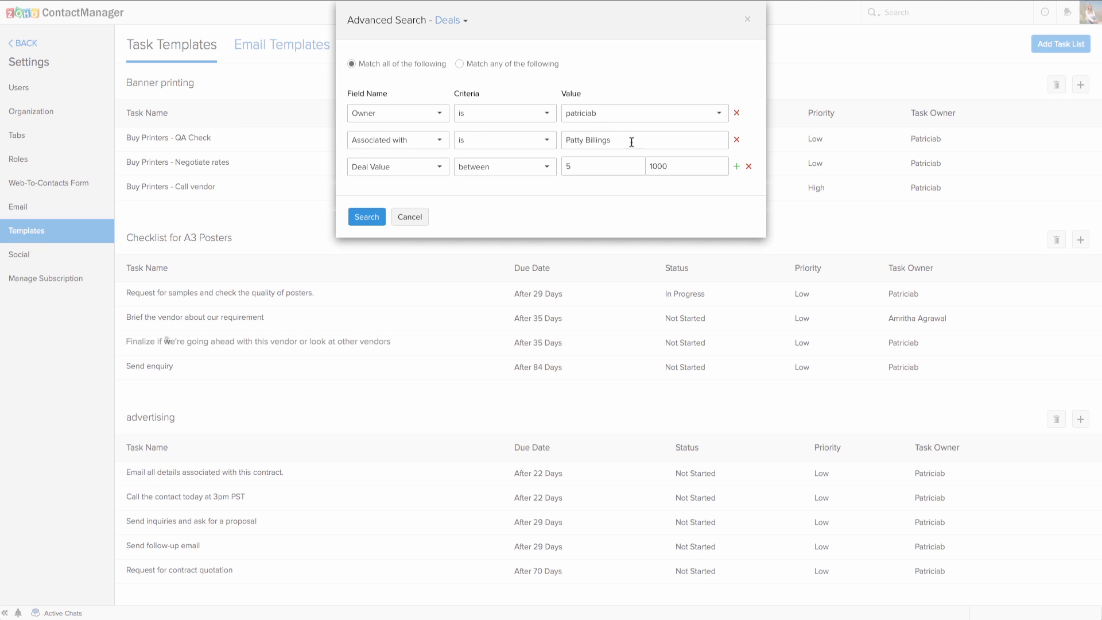
{"action": "left_click", "coordinate": [366, 217]}
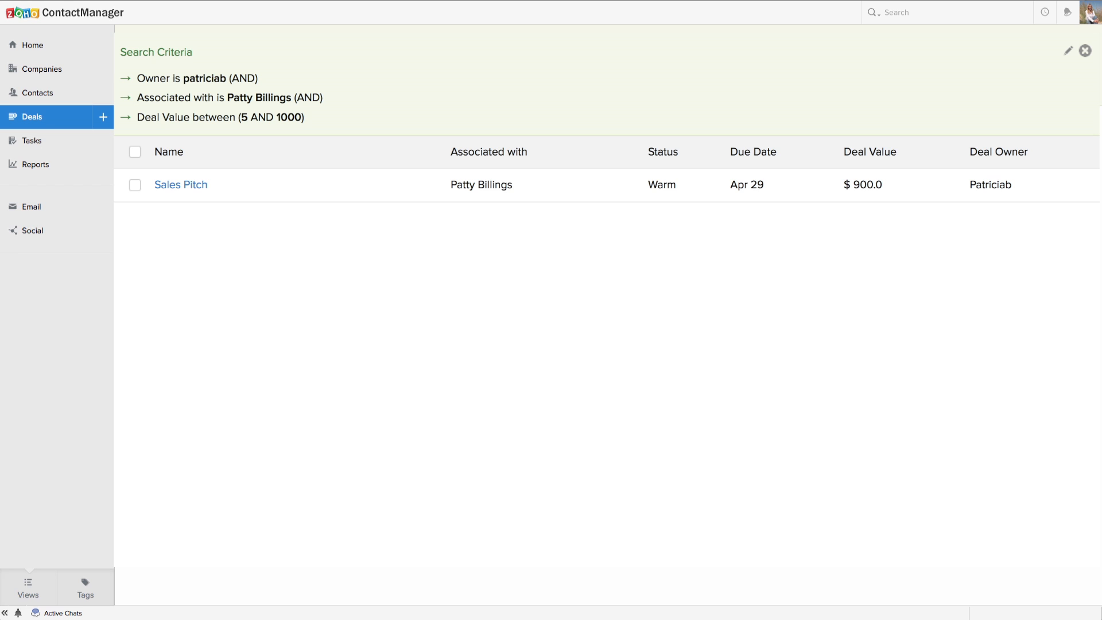